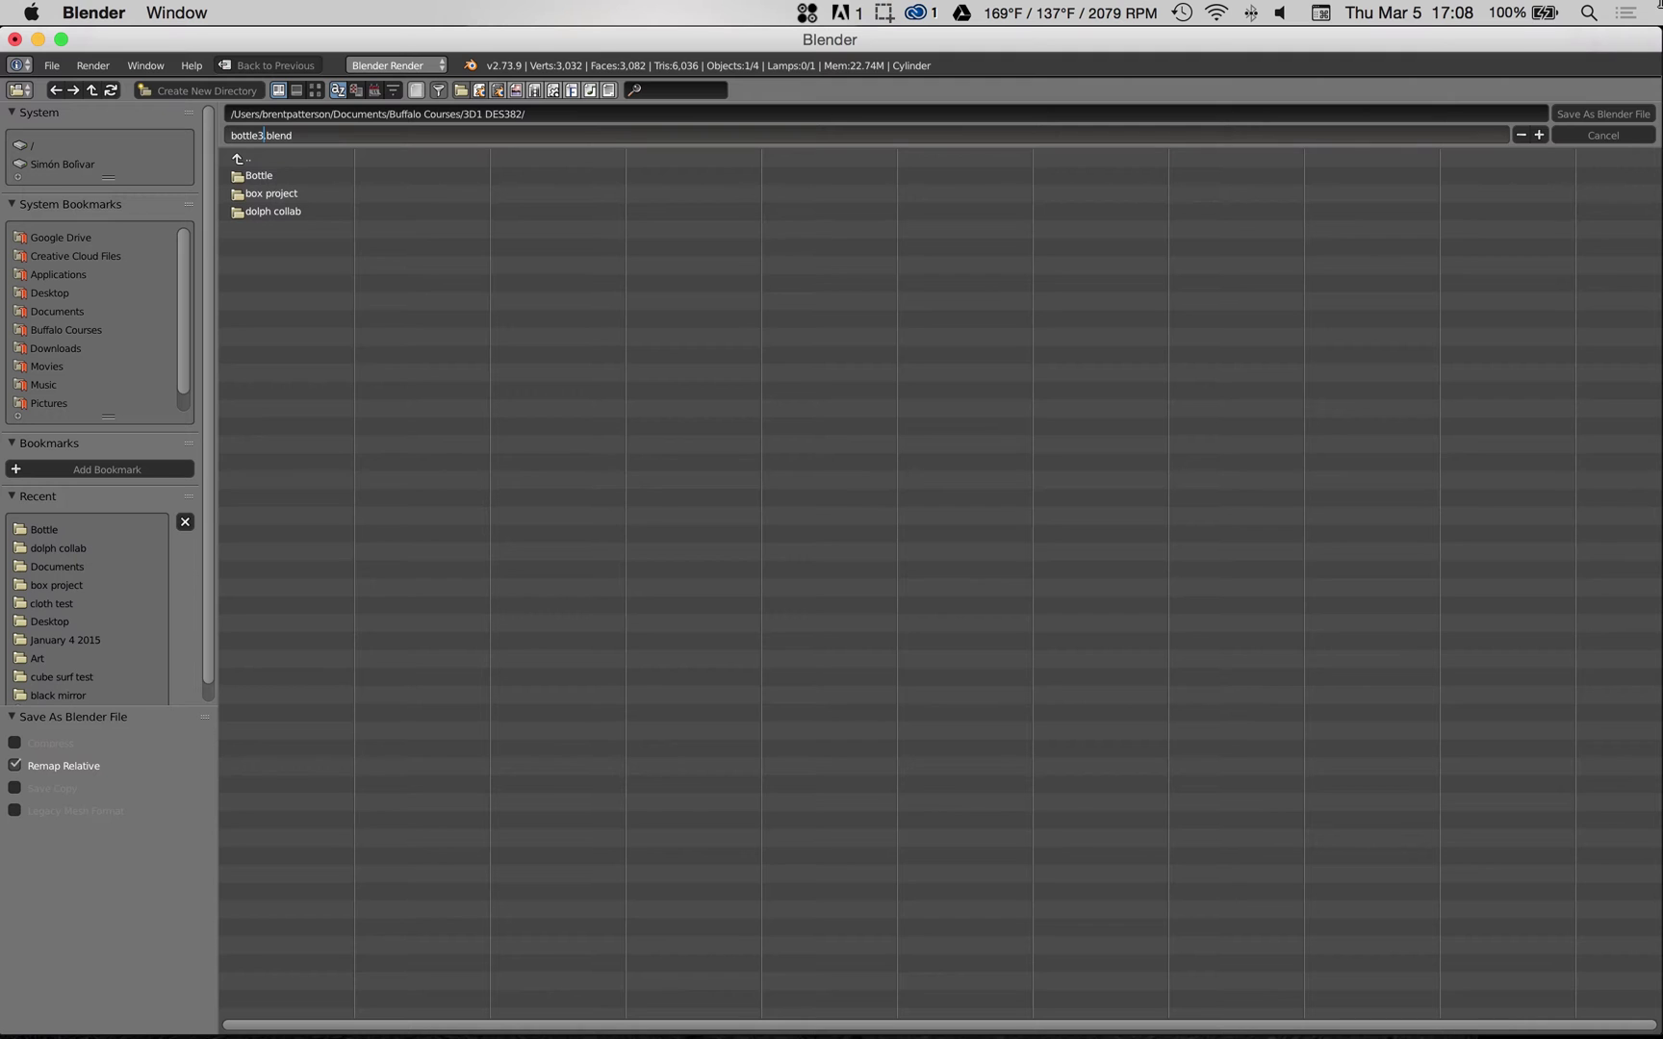
- Save the file as bottle3.blend in the 3D1 DES382 folder
key(Return)
click(1636, 113)
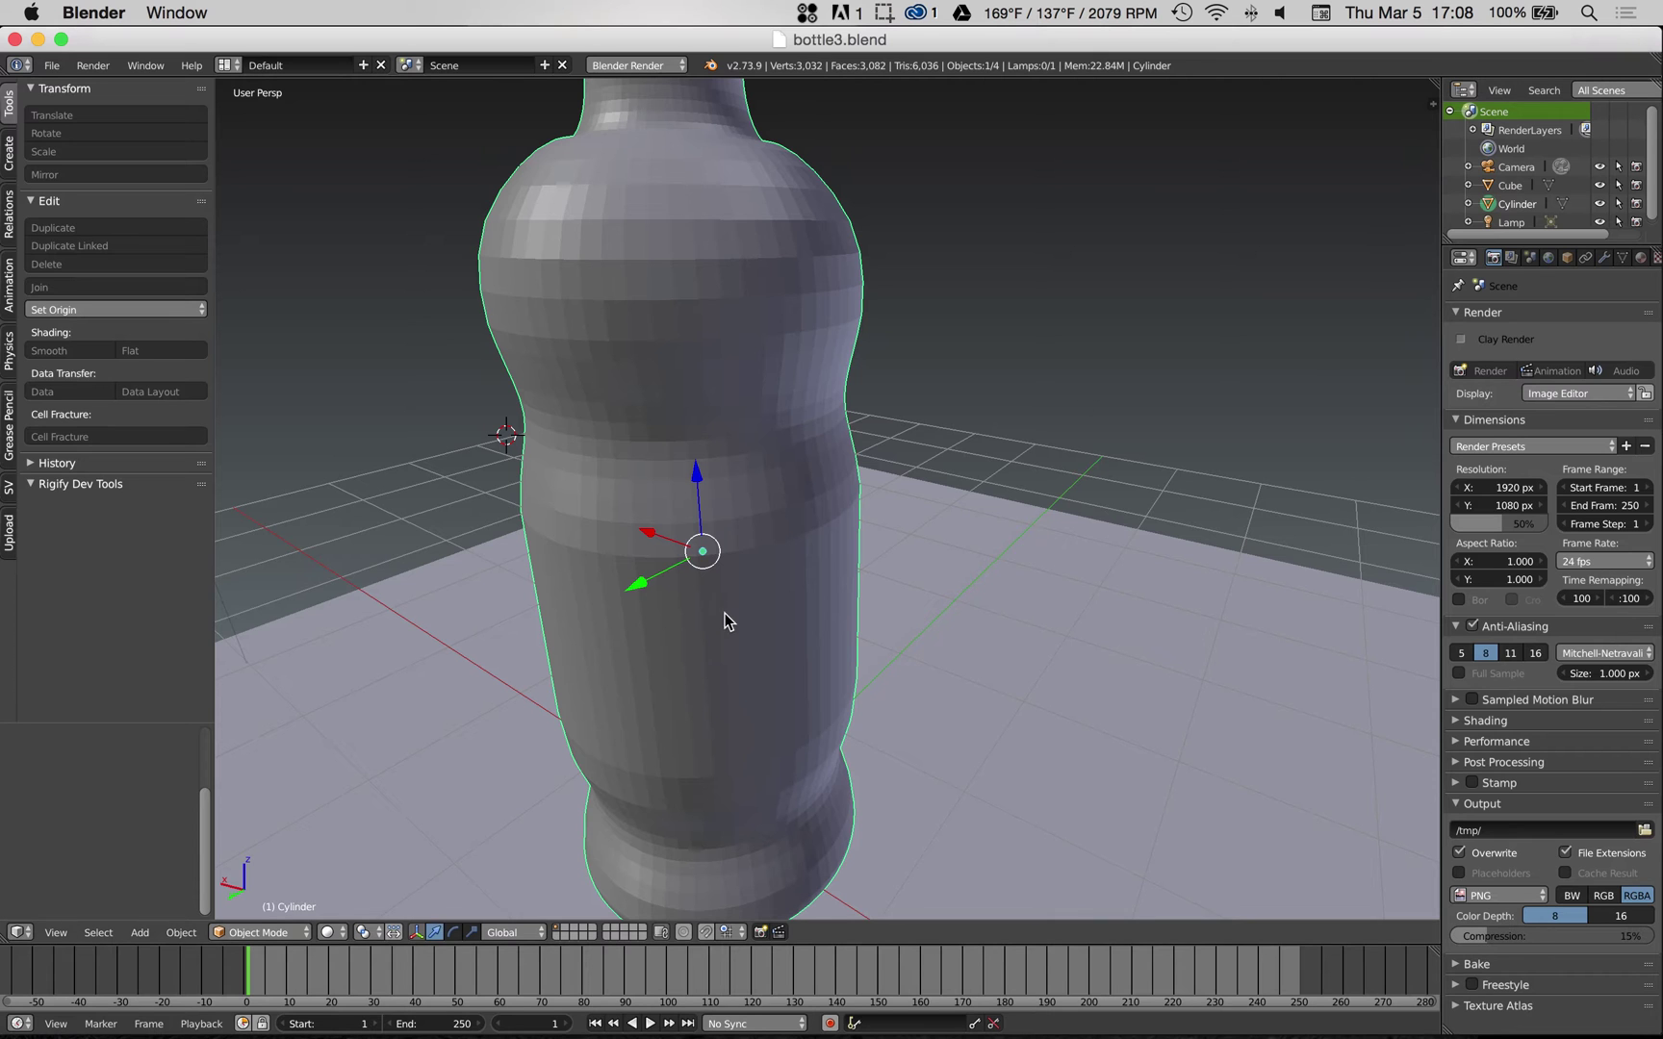
- Enter Edit Mode on the bottle mesh and clear the selection on its neck
scroll(736, 612, up, 10)
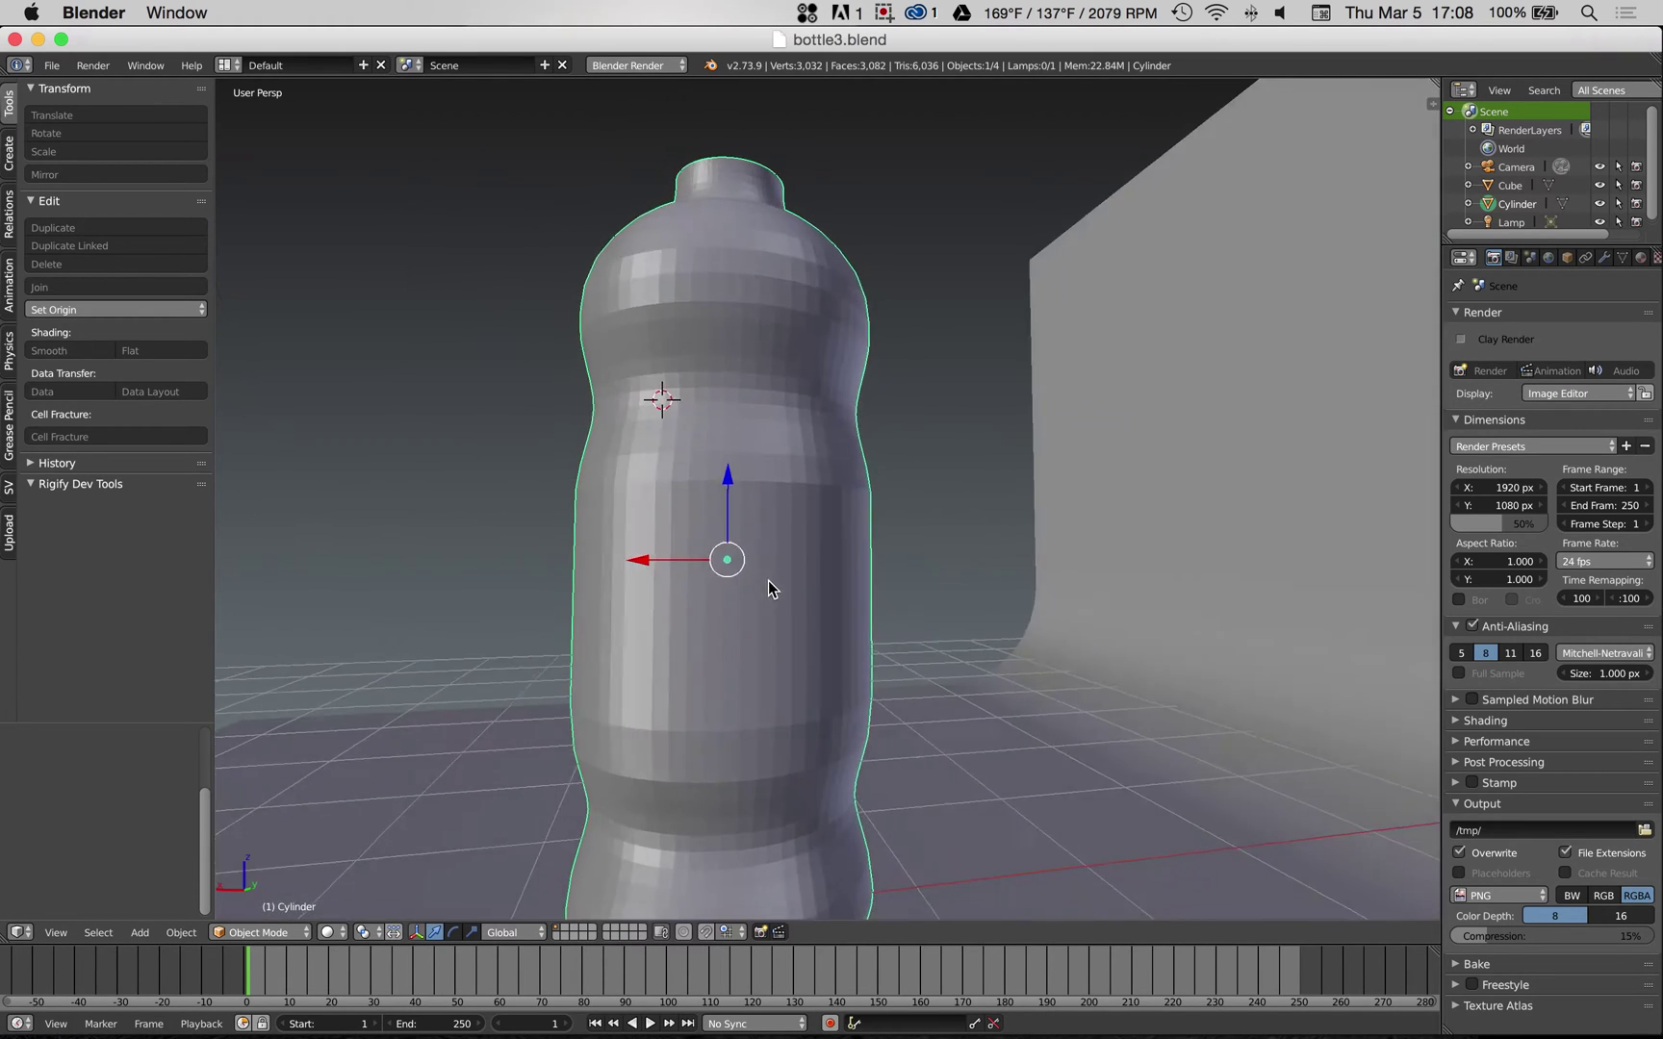
mouse_move(768, 580)
middle_down()
mouse_move(610, 583)
mouse_move(813, 594)
mouse_move(795, 597)
middle_up()
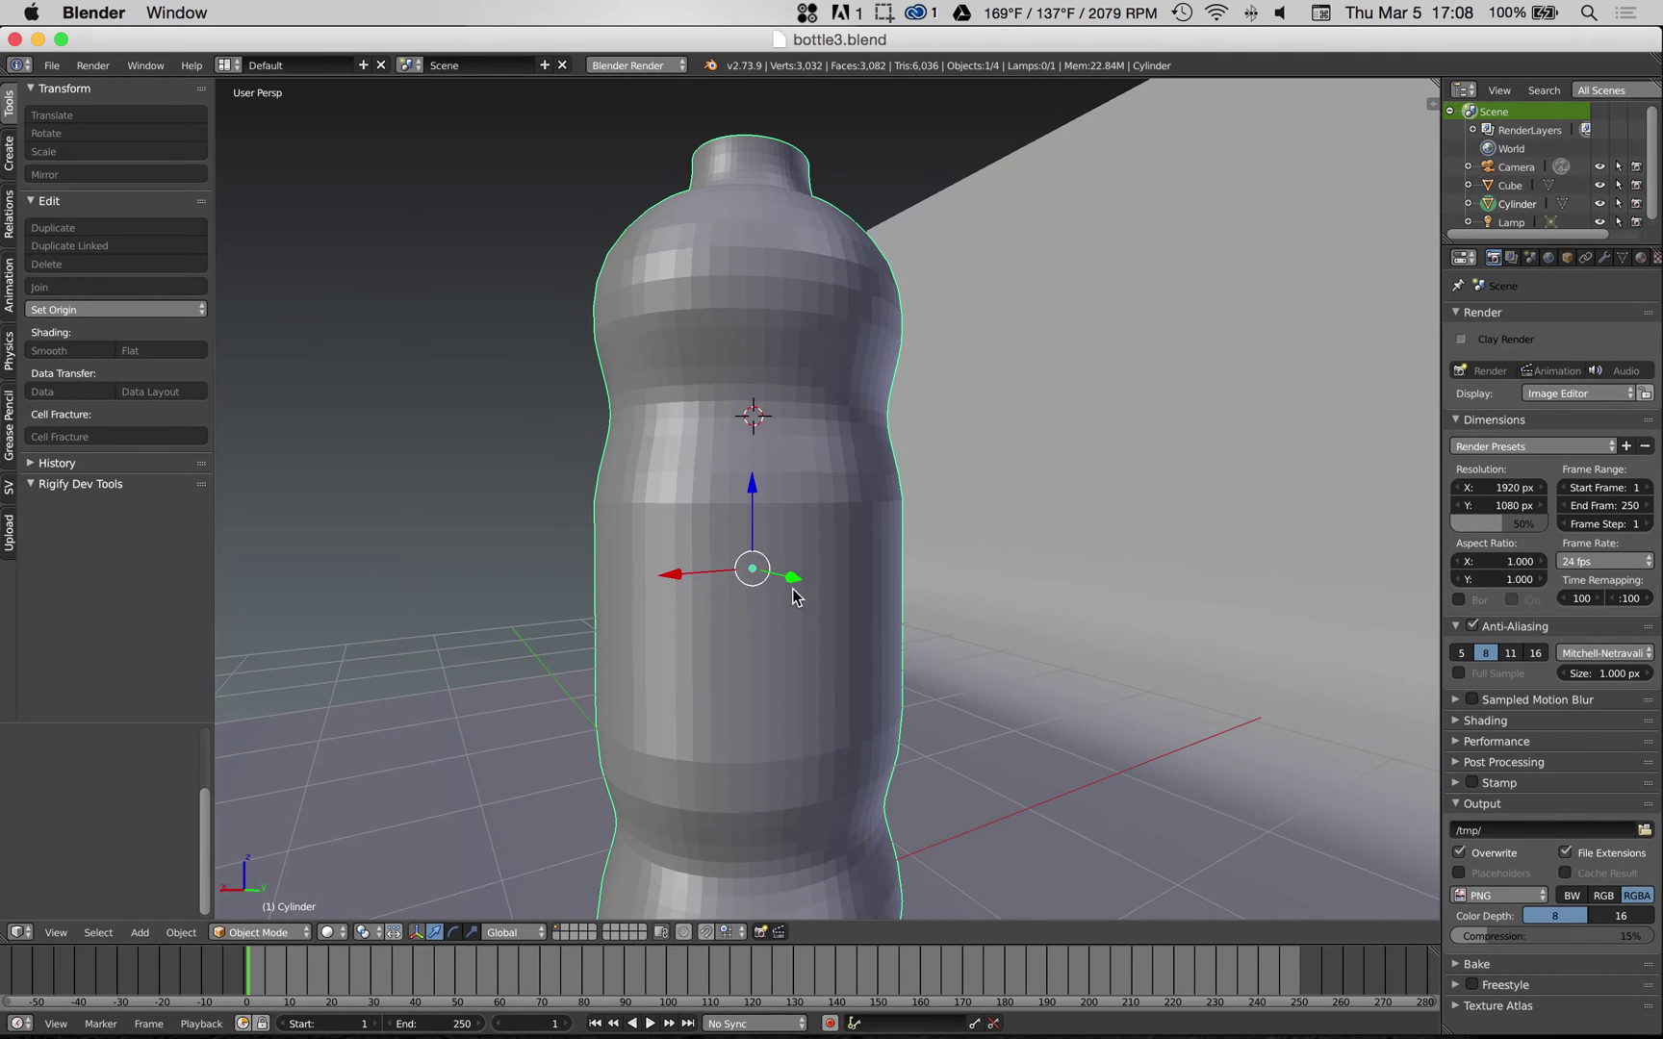
key(Tab)
click(929, 589)
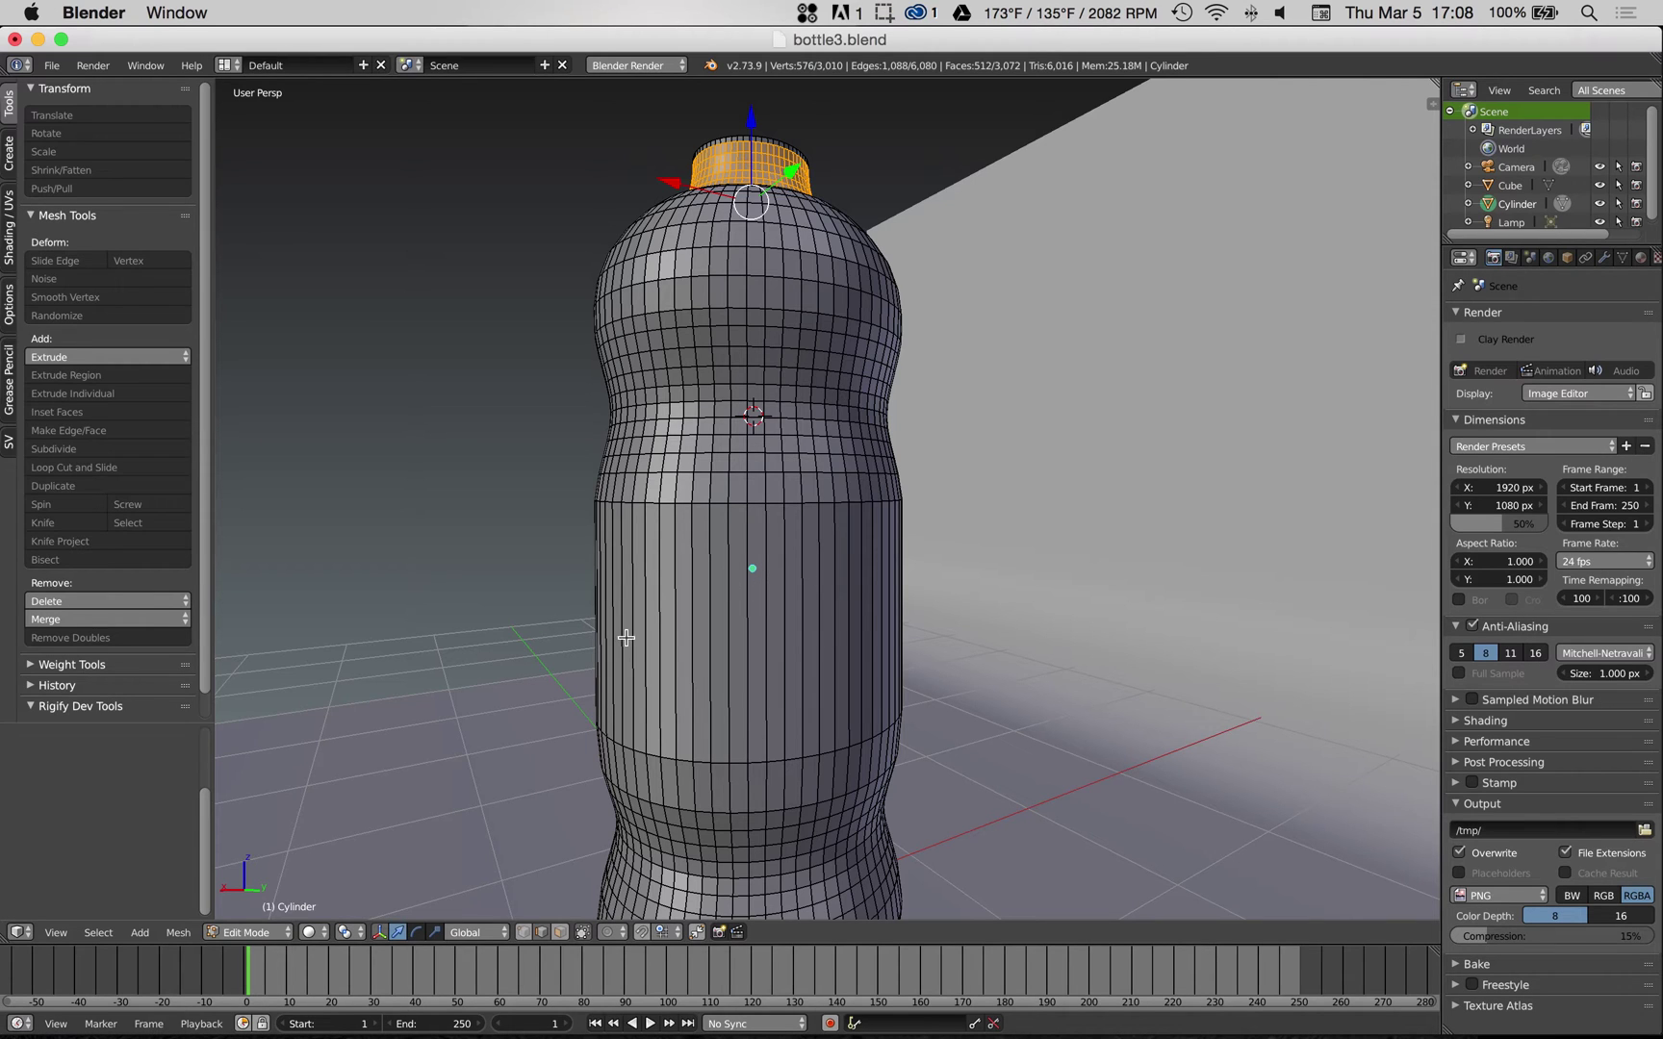
key(a)
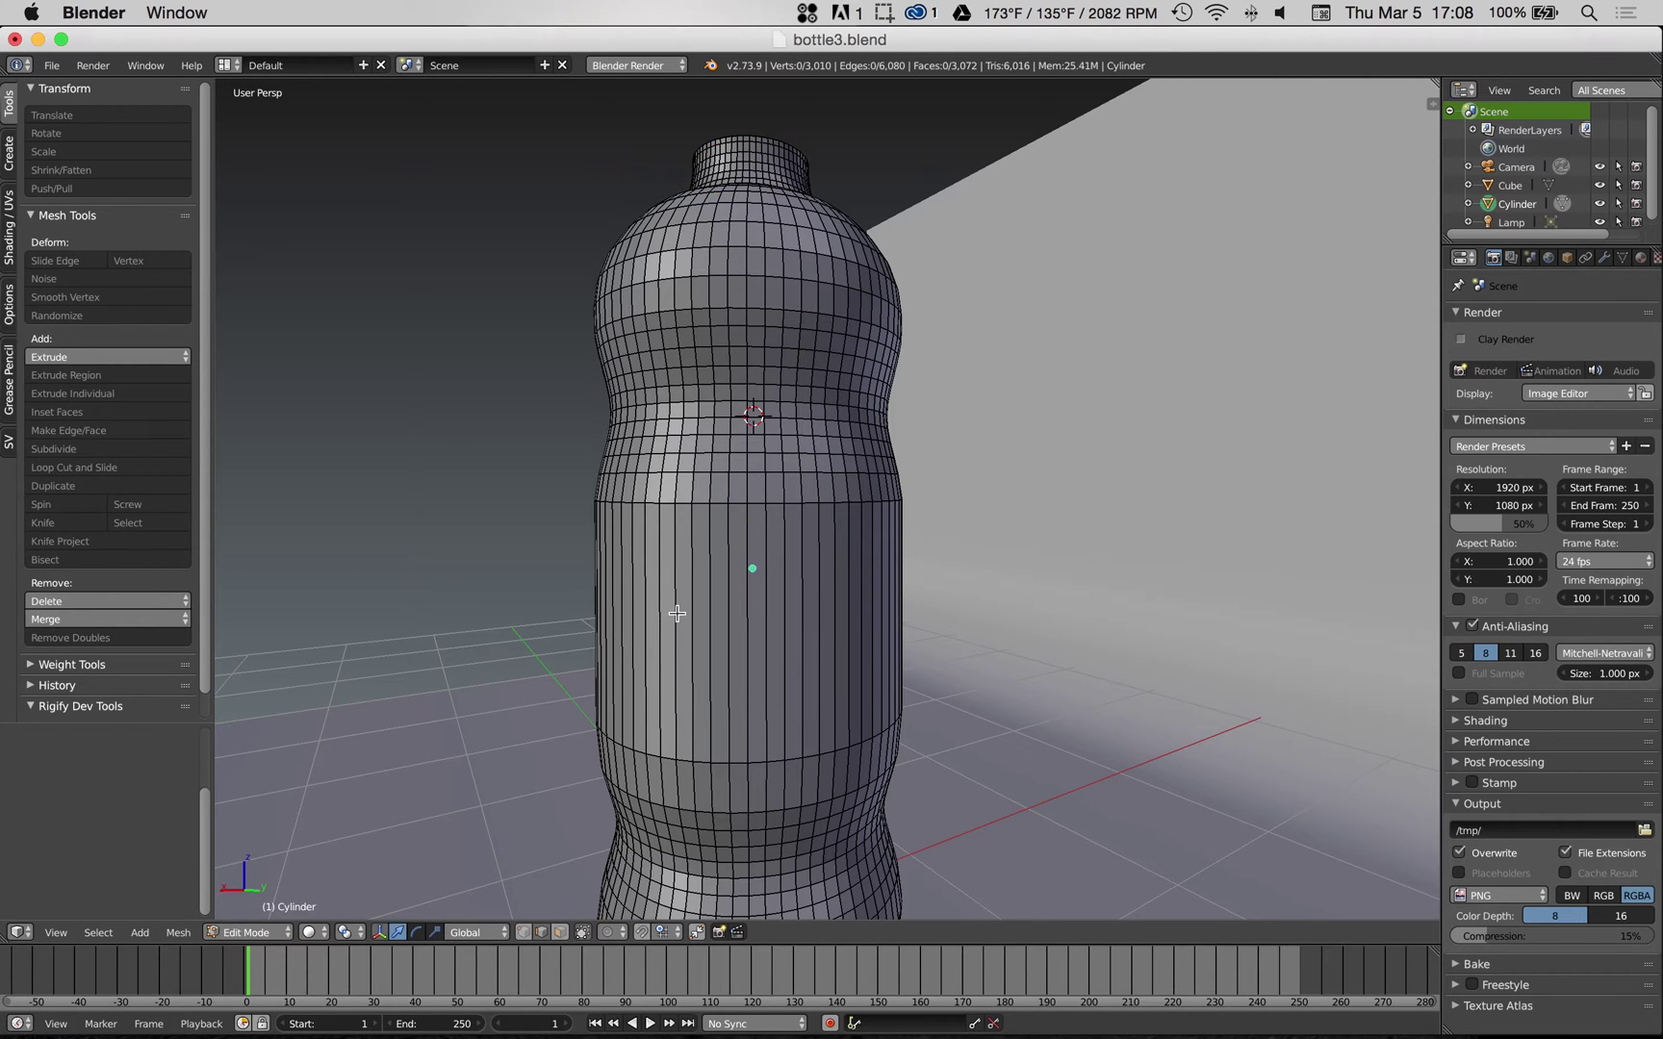
- Switch the viewport to the front view in orthographic projection
click(50, 933)
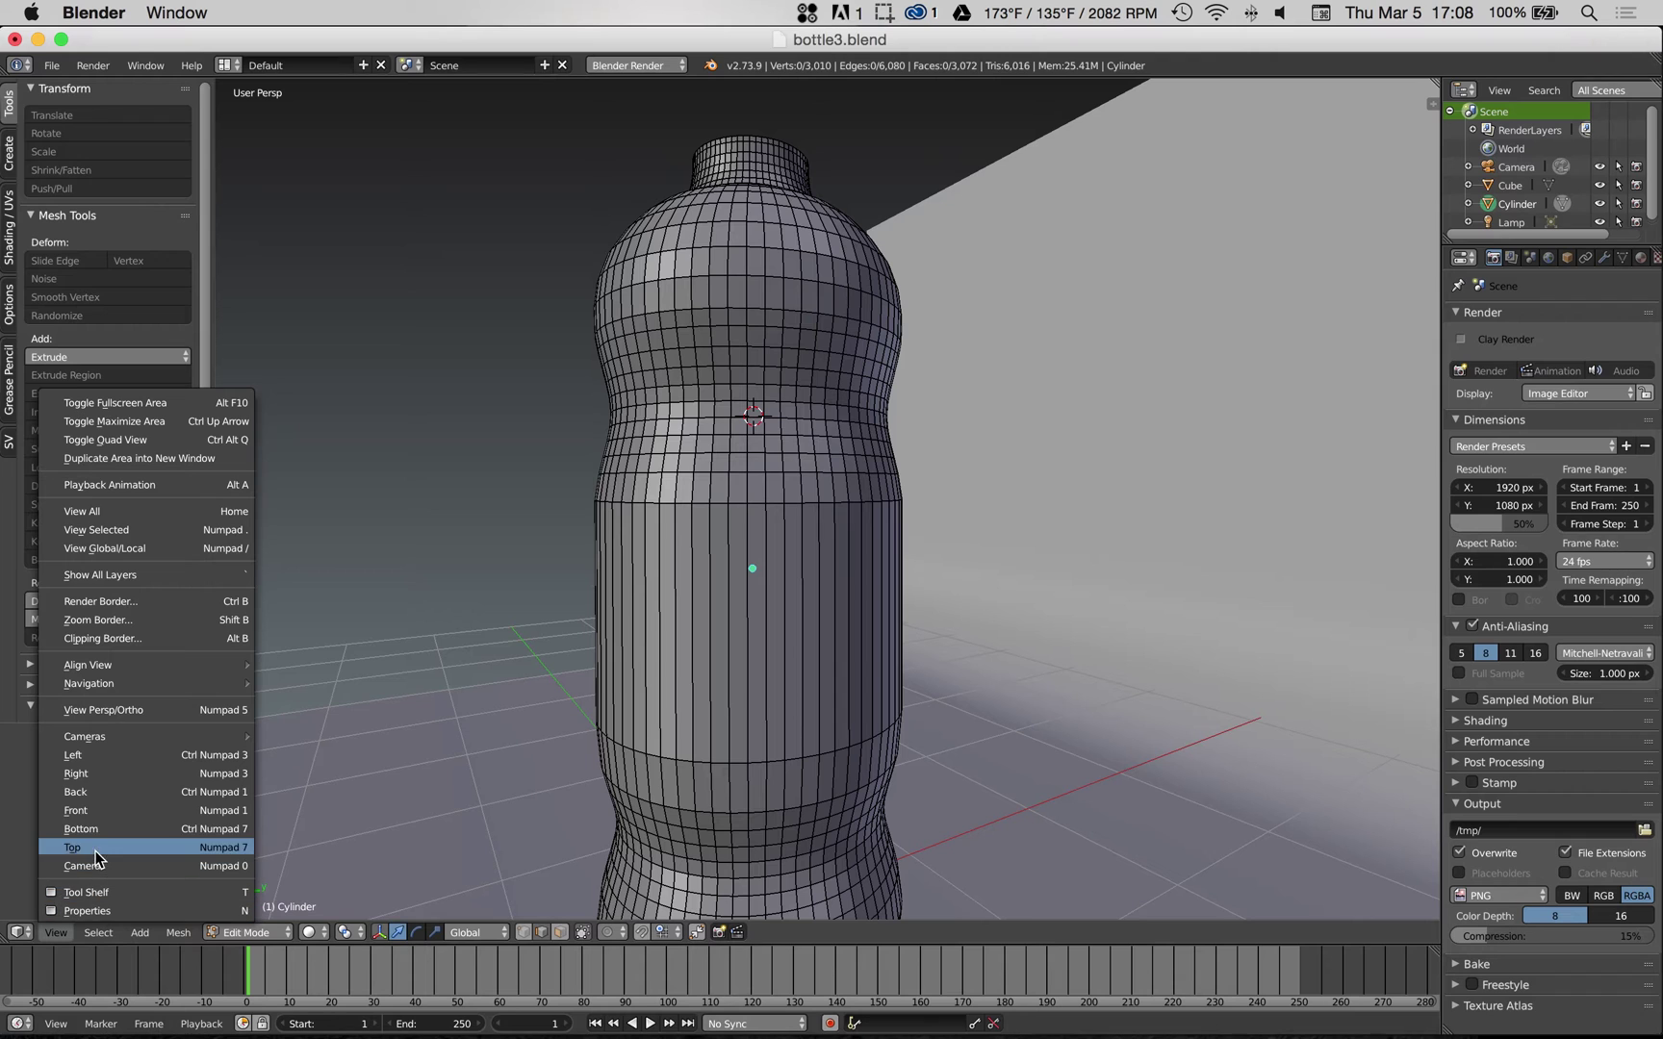
click(110, 810)
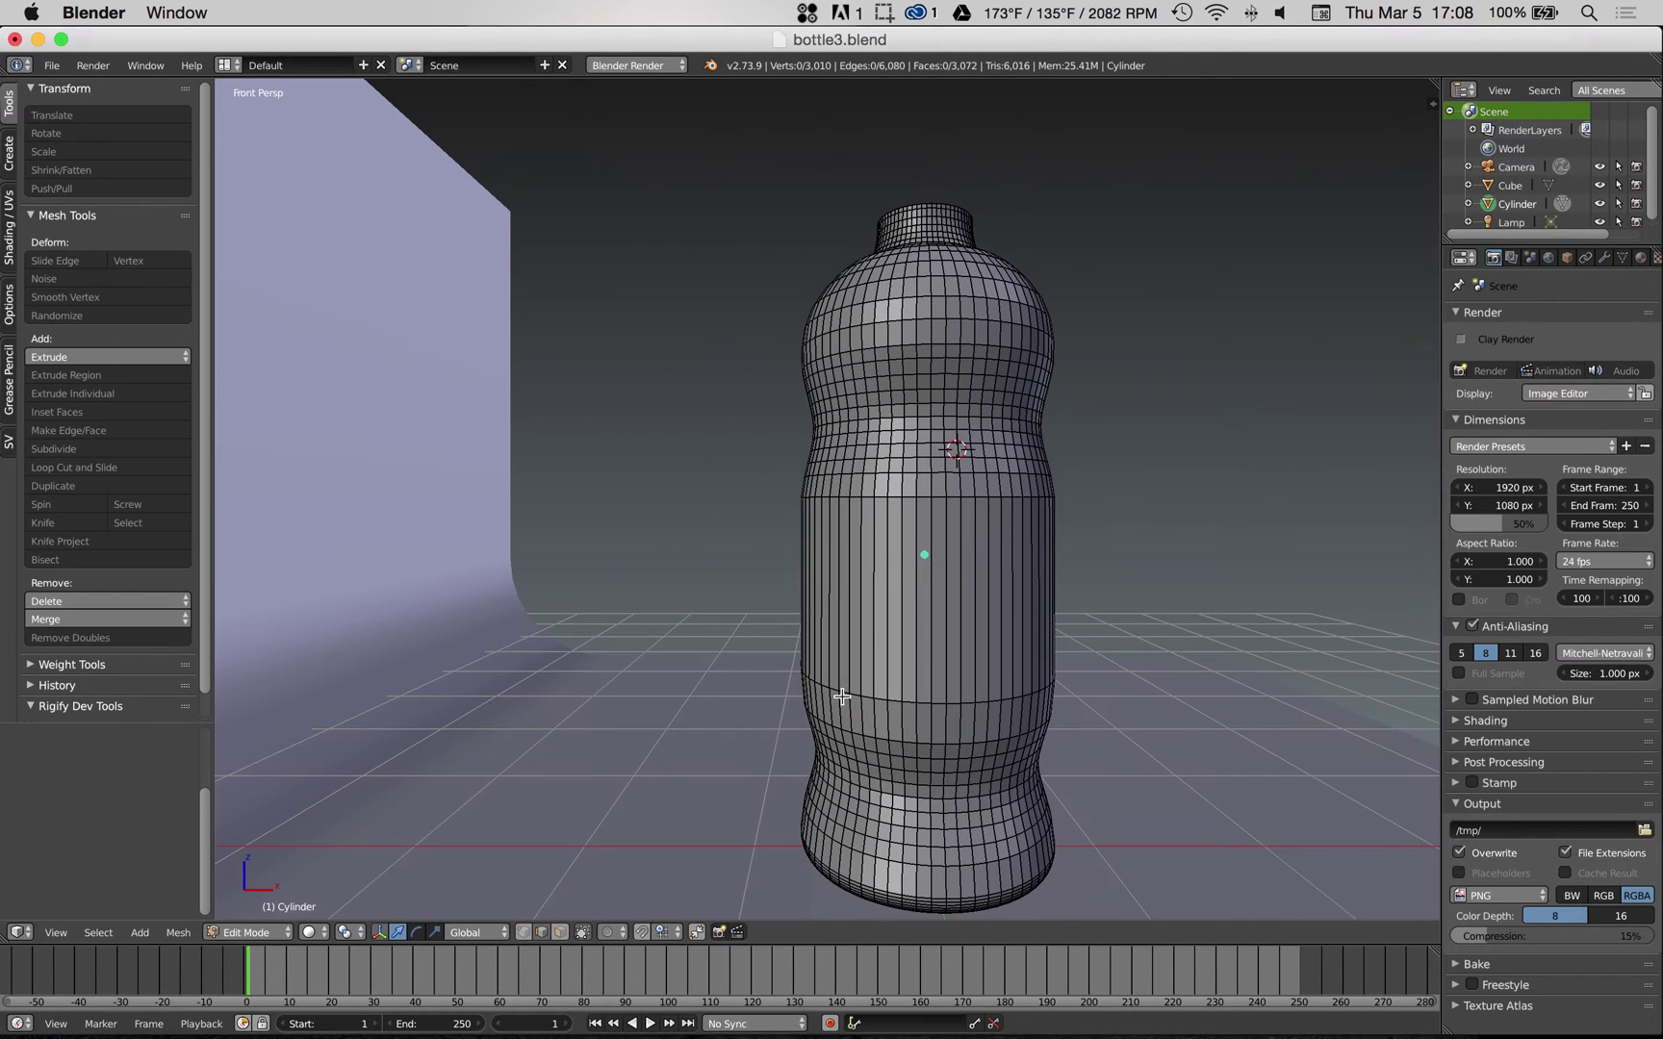
click(56, 933)
click(171, 711)
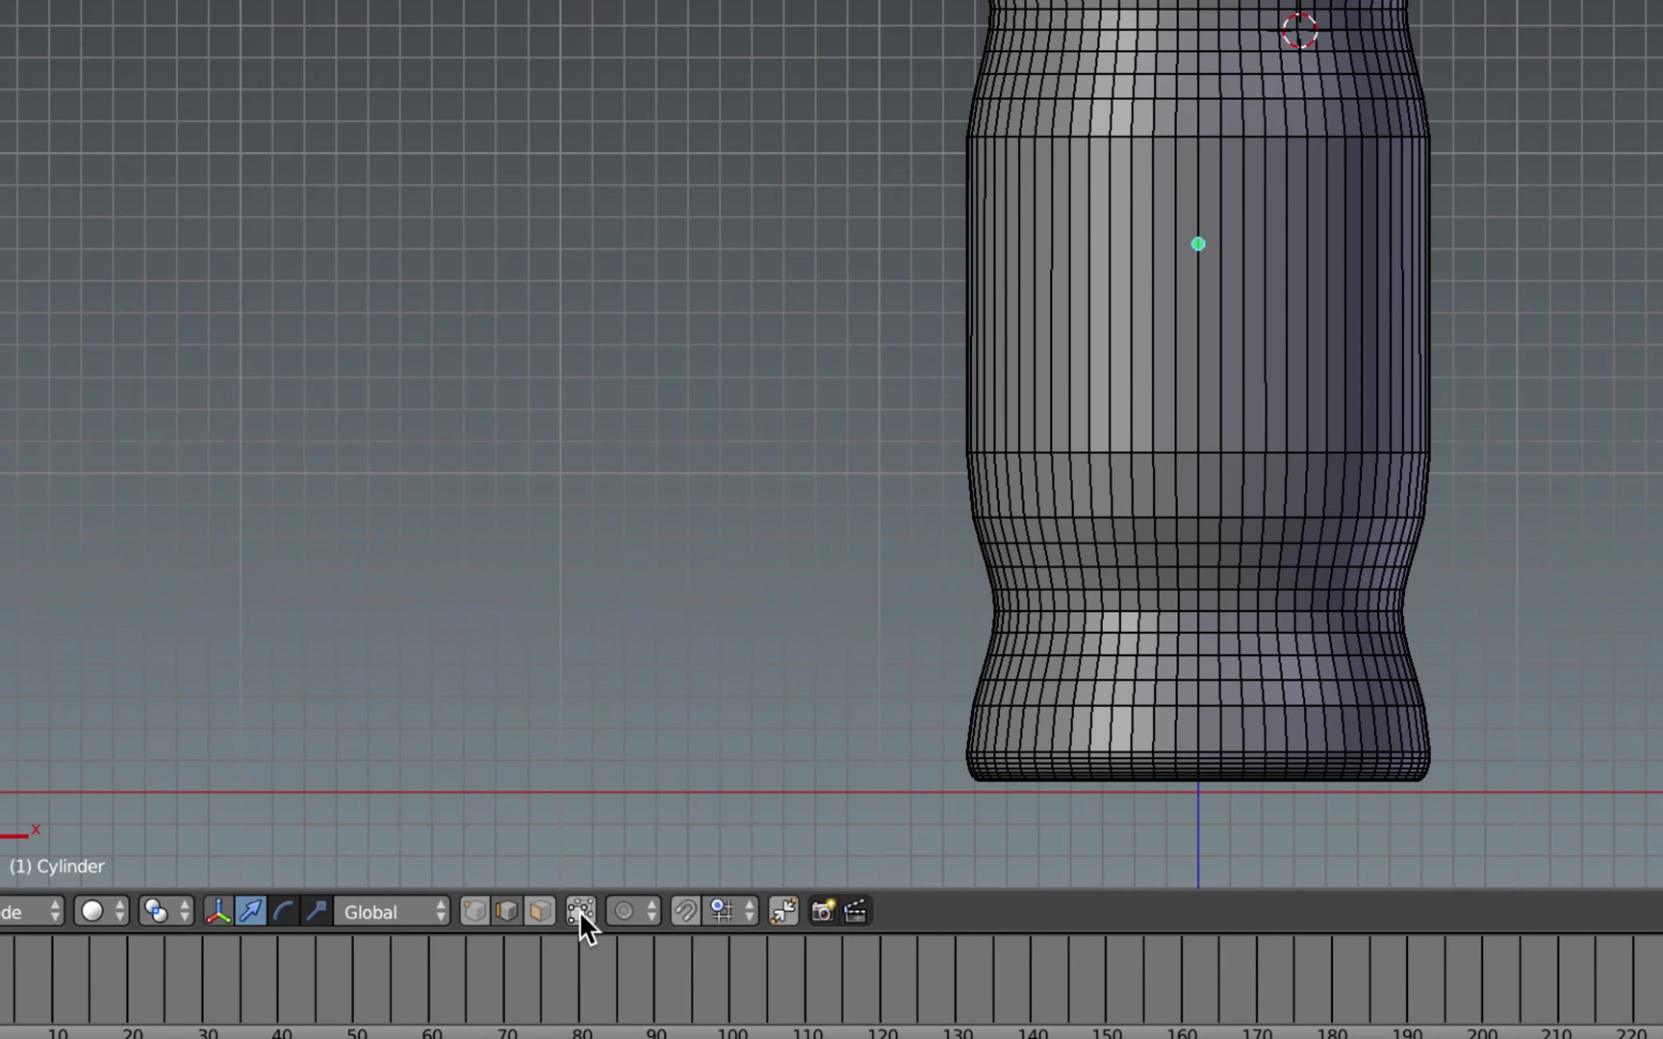
- Try circle-selecting a patch of vertices through the bottle's upper body, check the far side, and deselect everything
scroll(928, 650, up, 3)
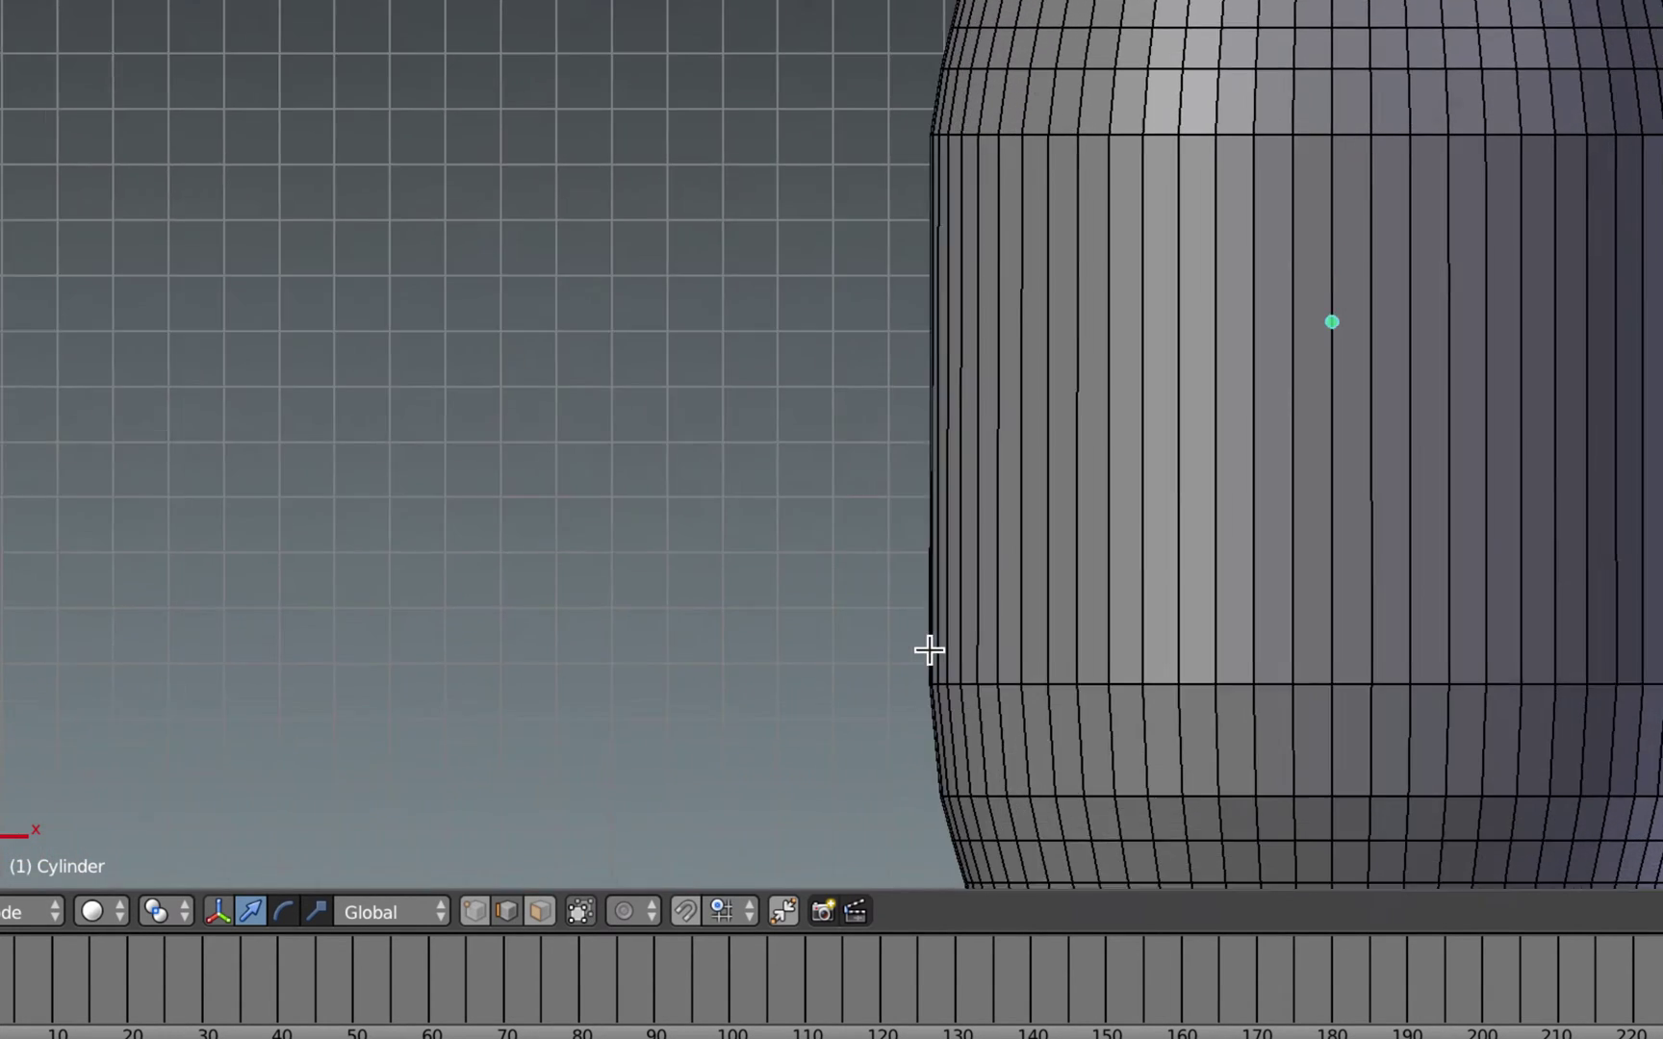
scroll(927, 650, down, 2)
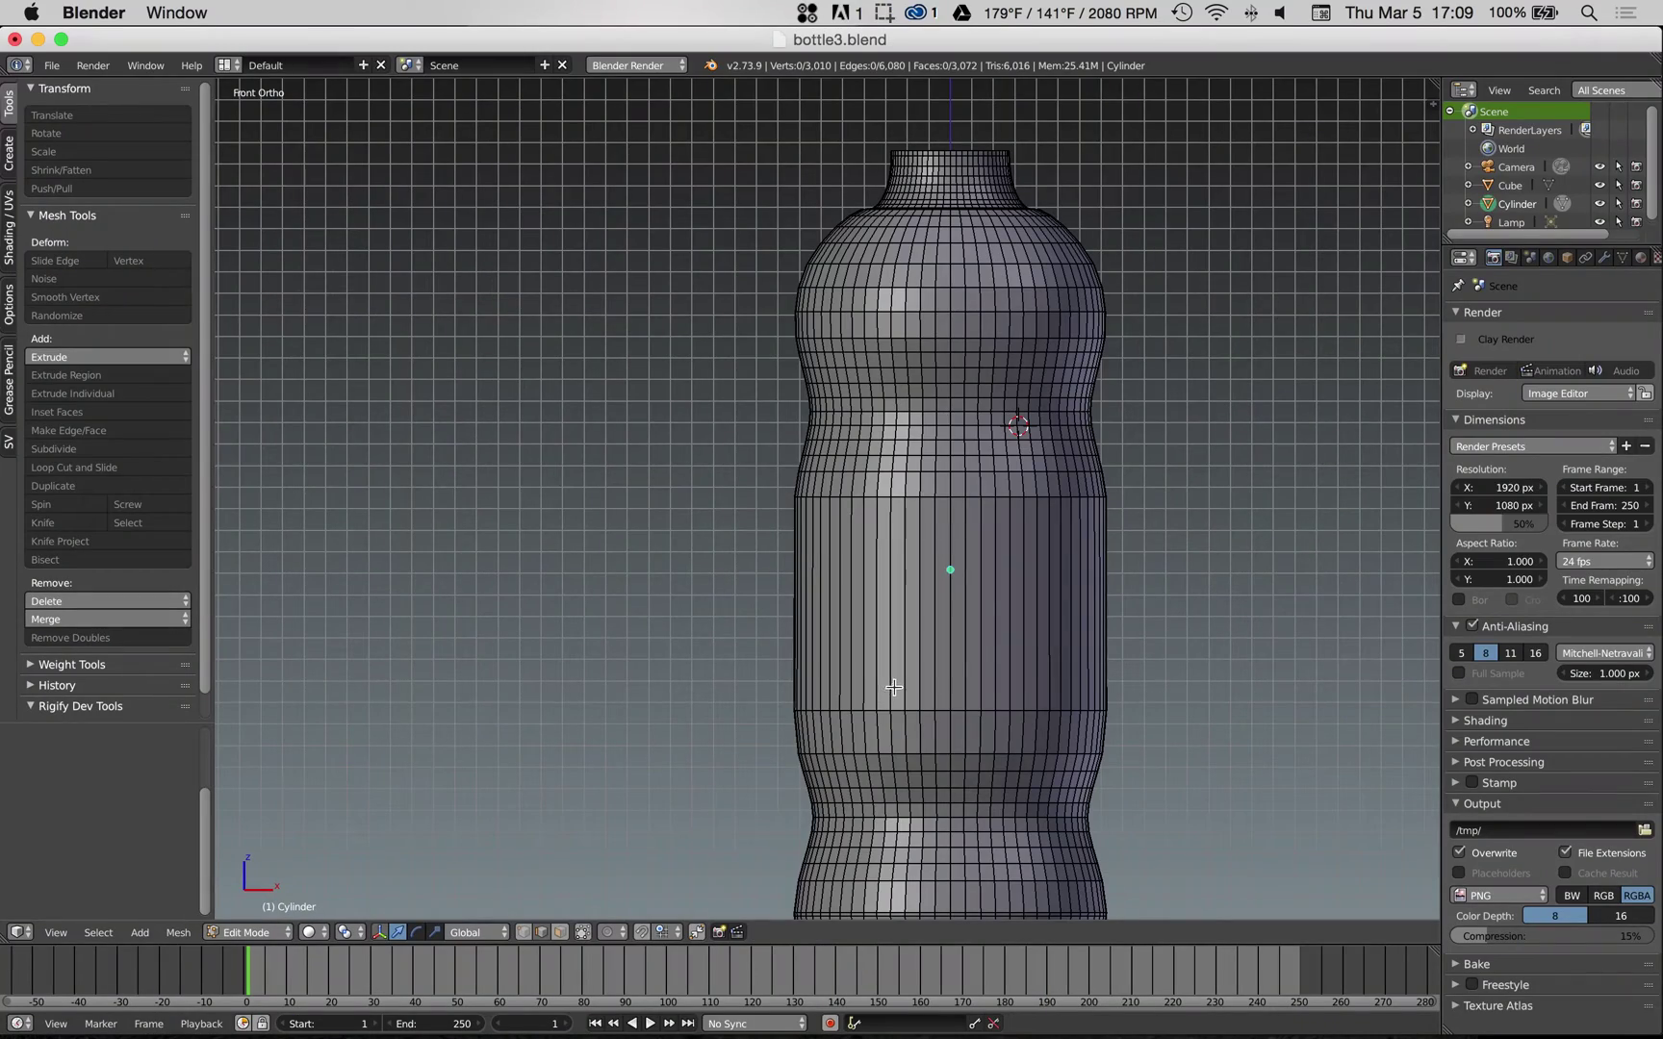
middle_drag(961, 649, 931, 664)
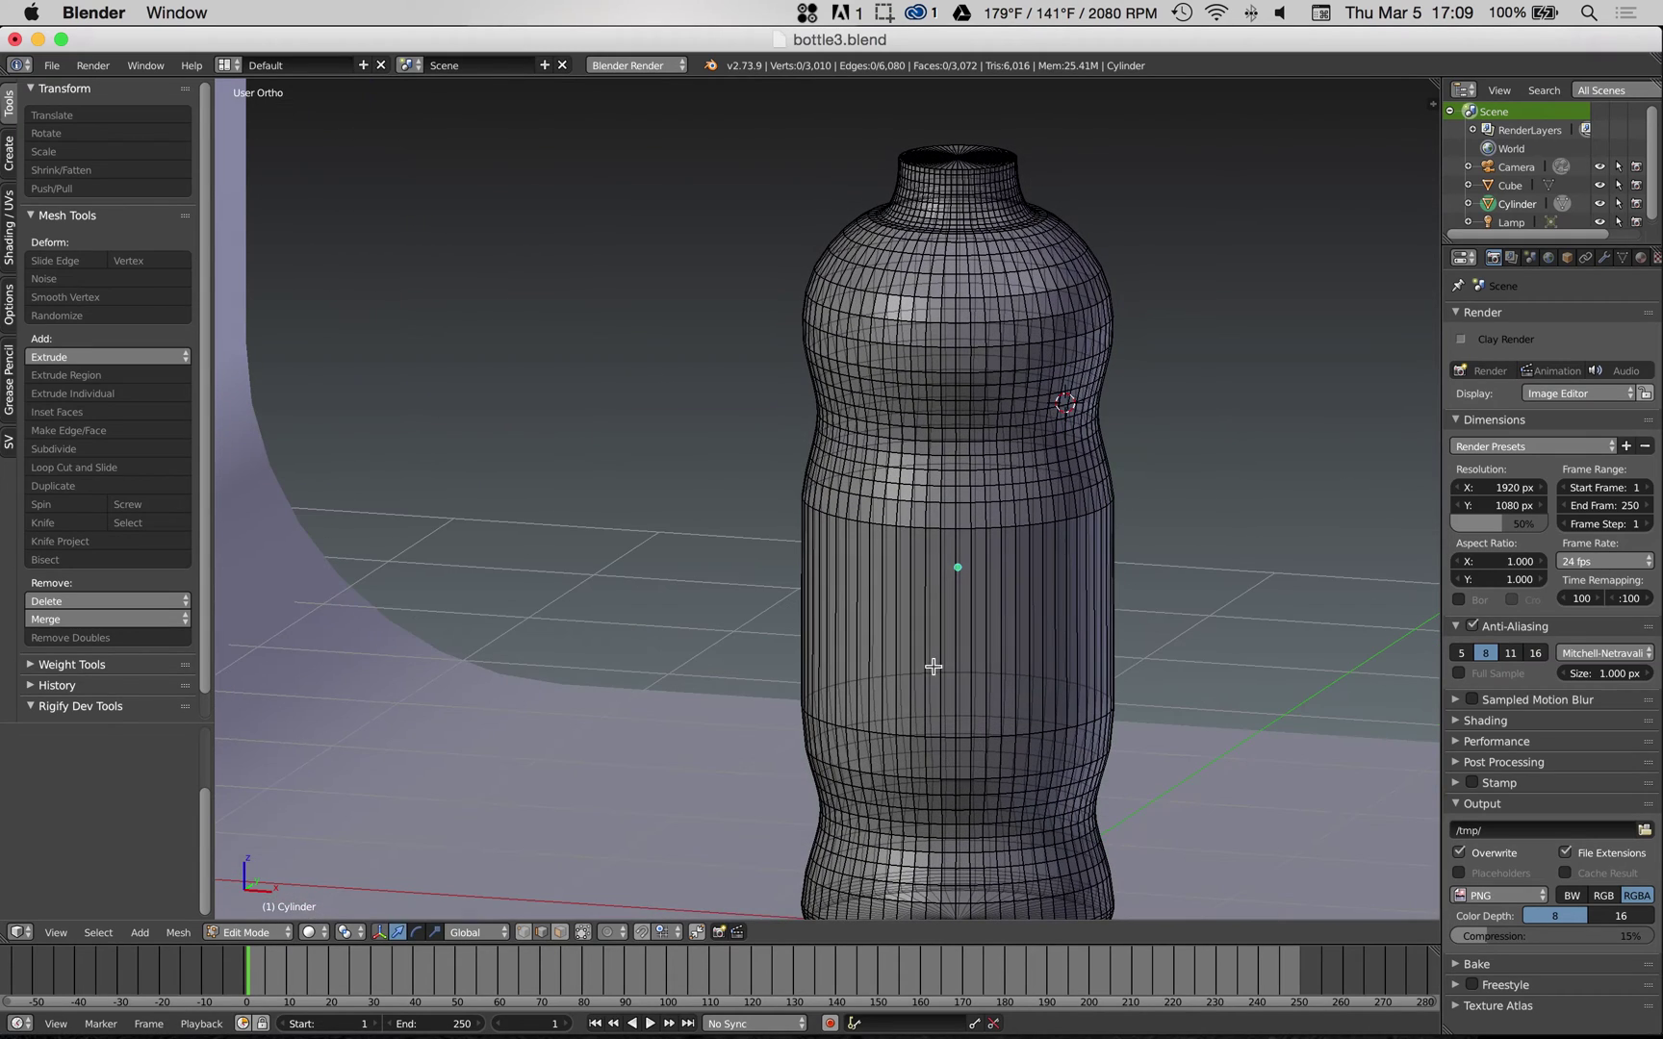
key(c)
drag(915, 366, 996, 477)
key(Escape)
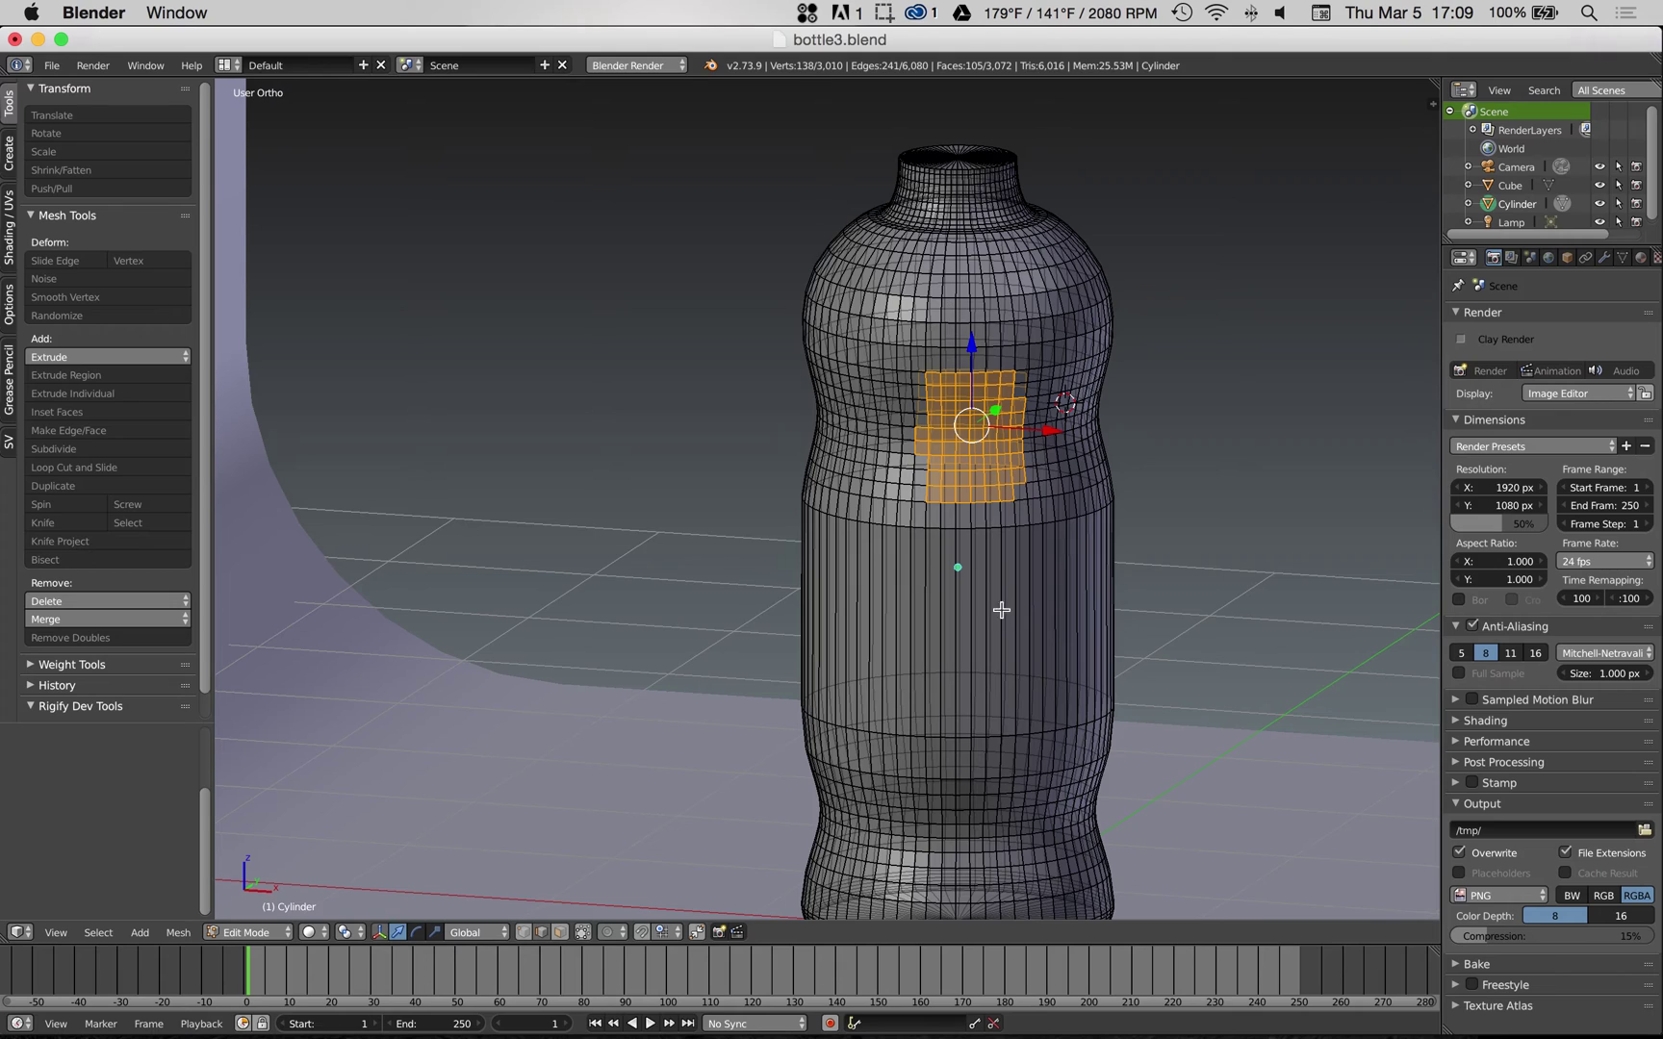
middle_drag(1157, 521, 981, 538)
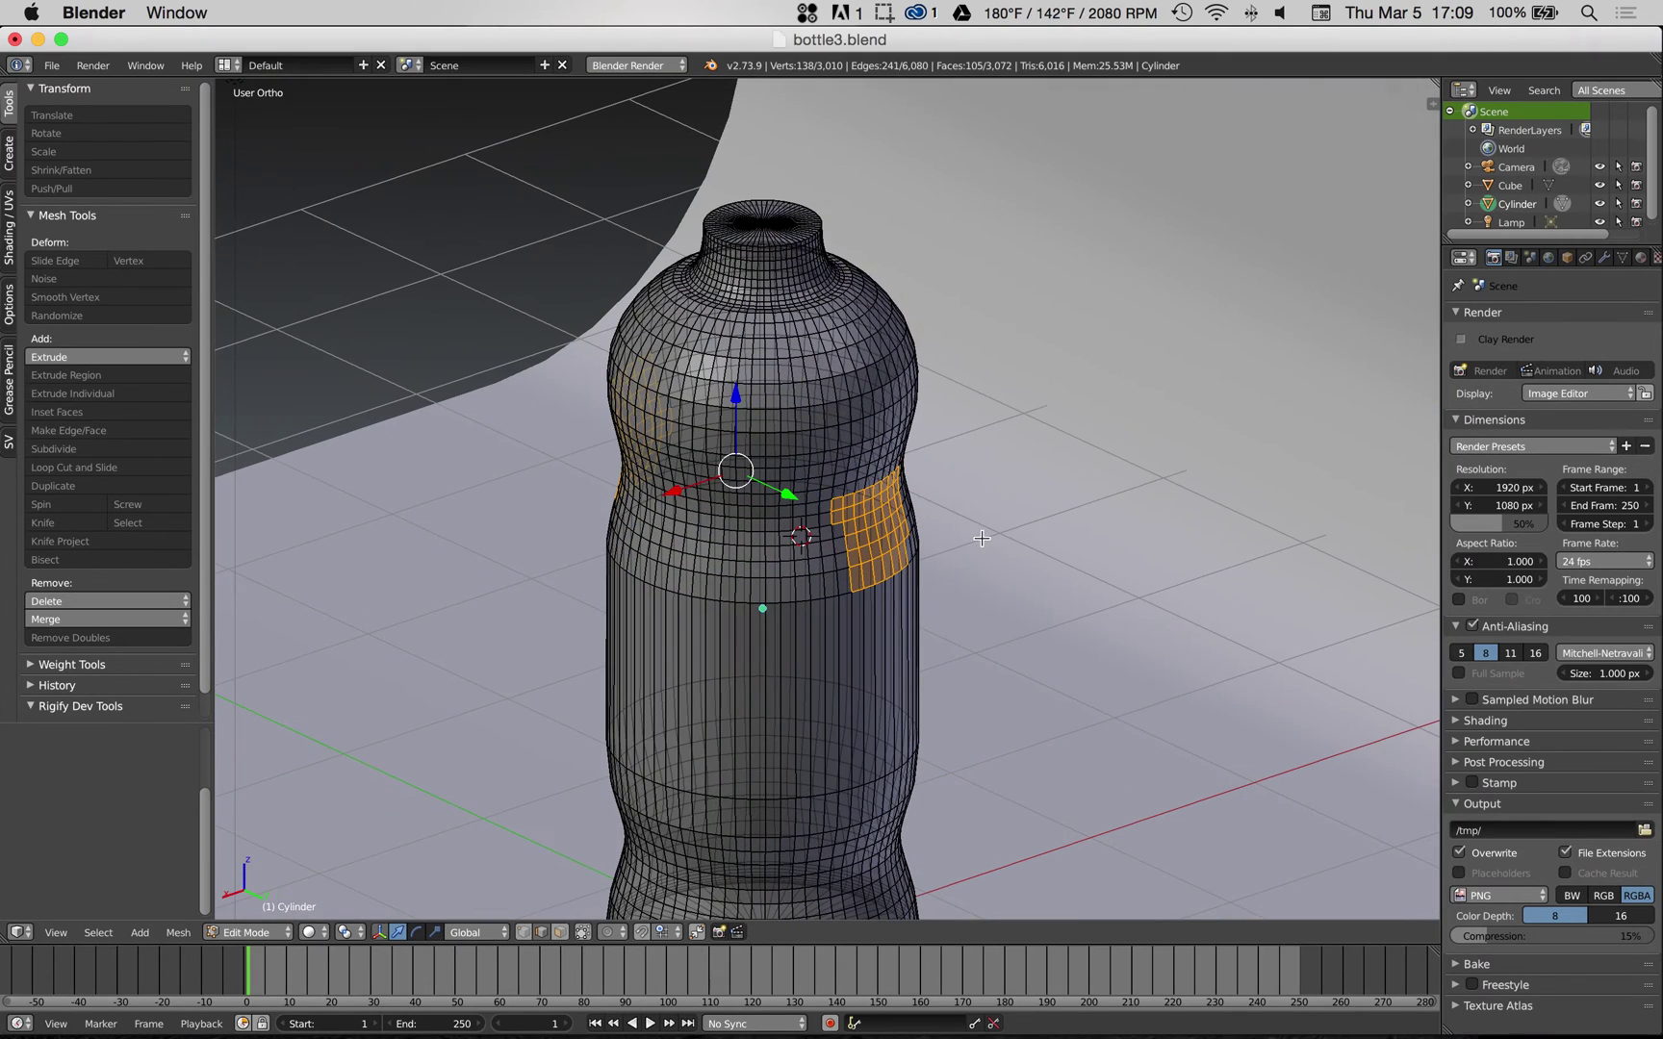
key(a)
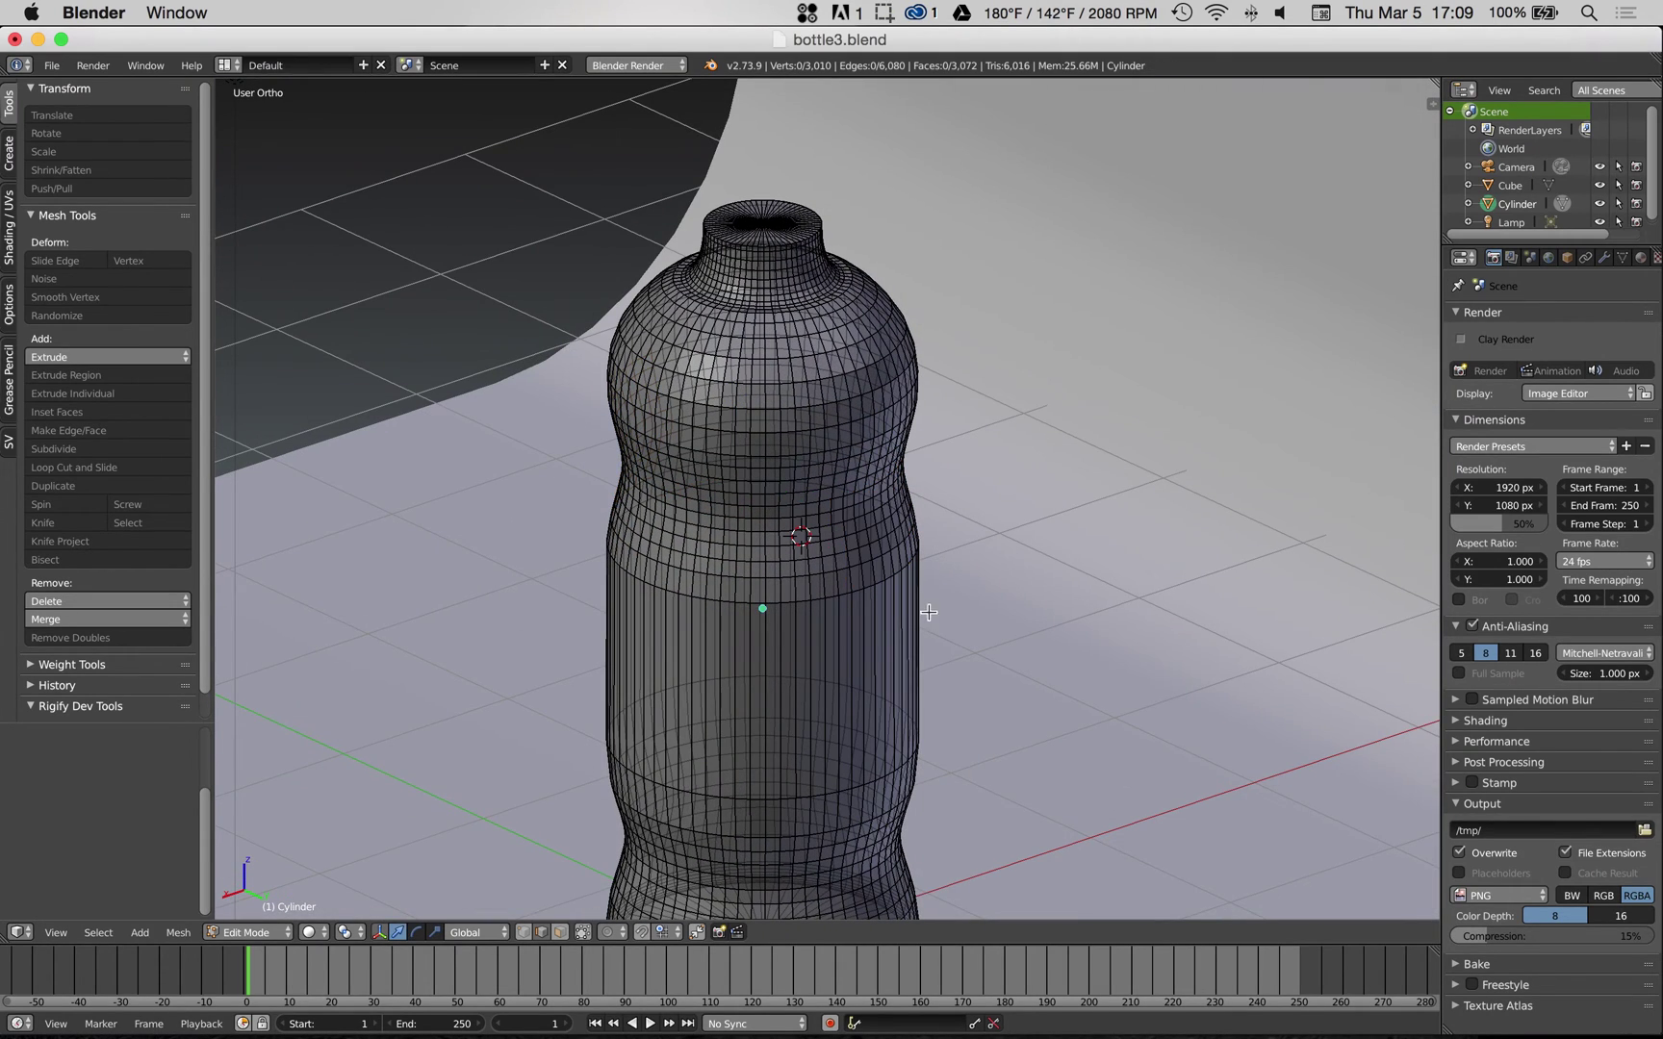
- Return to the front view and box-select the straight middle section of the bottle, front and back
click(55, 933)
click(147, 801)
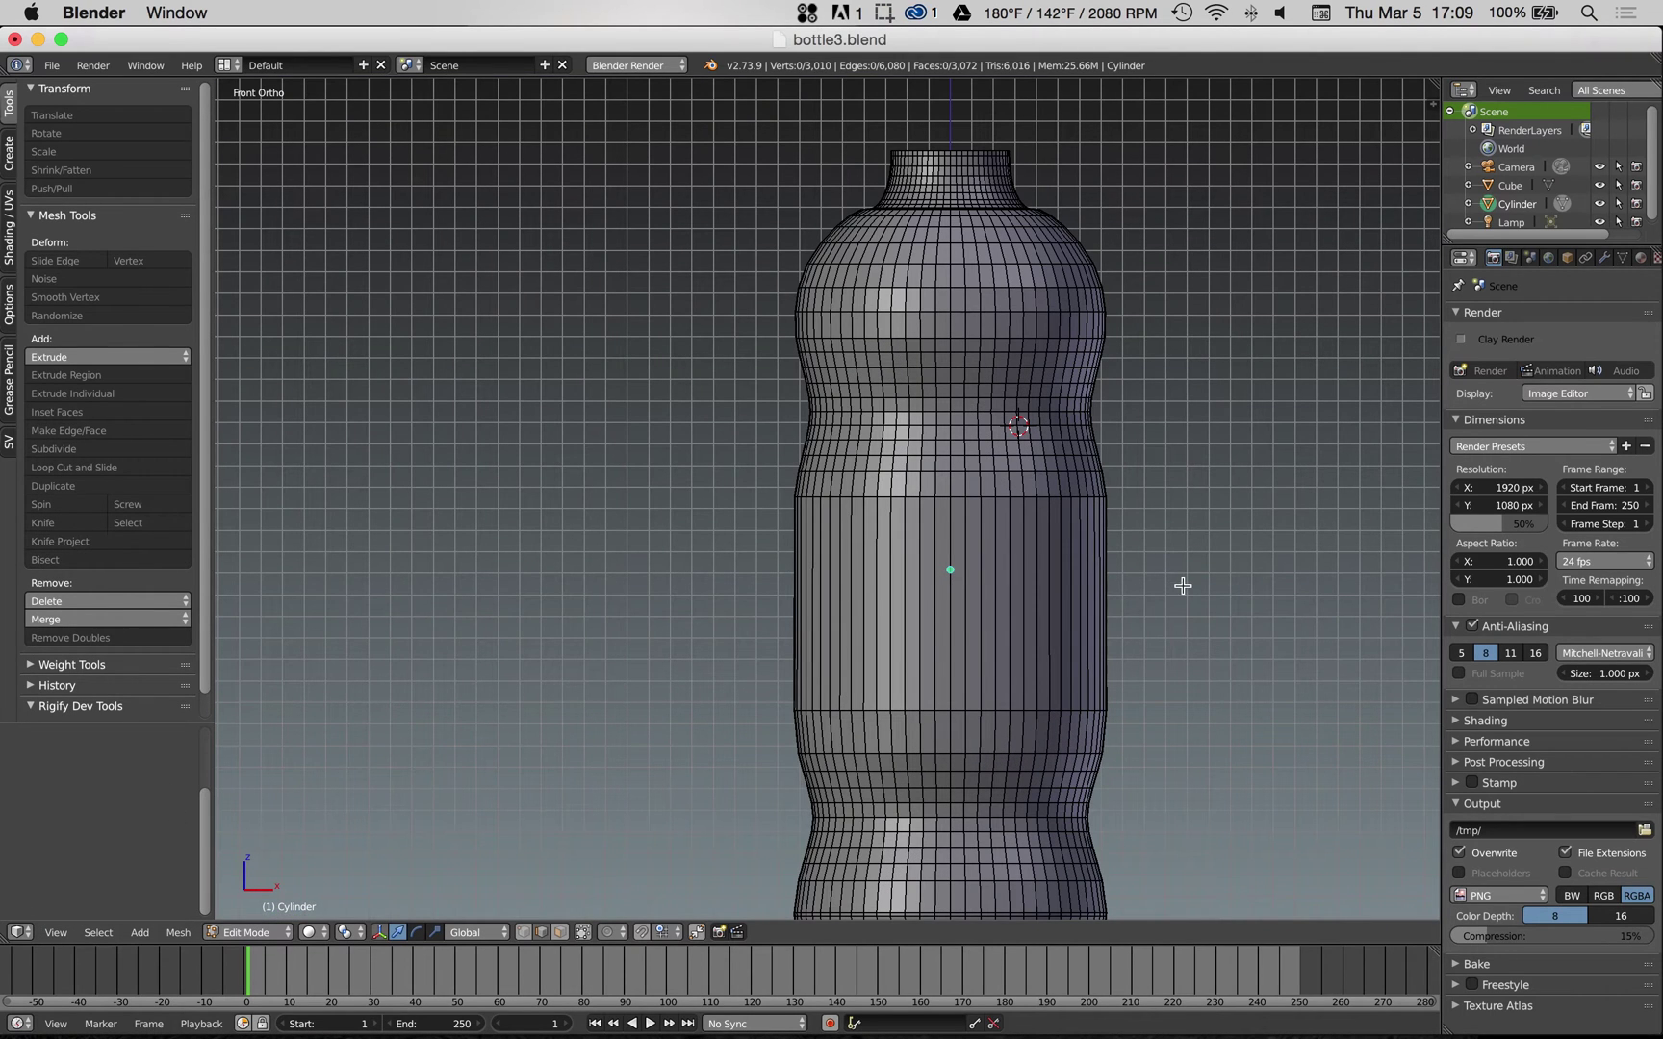
key(b)
drag(736, 488, 1190, 719)
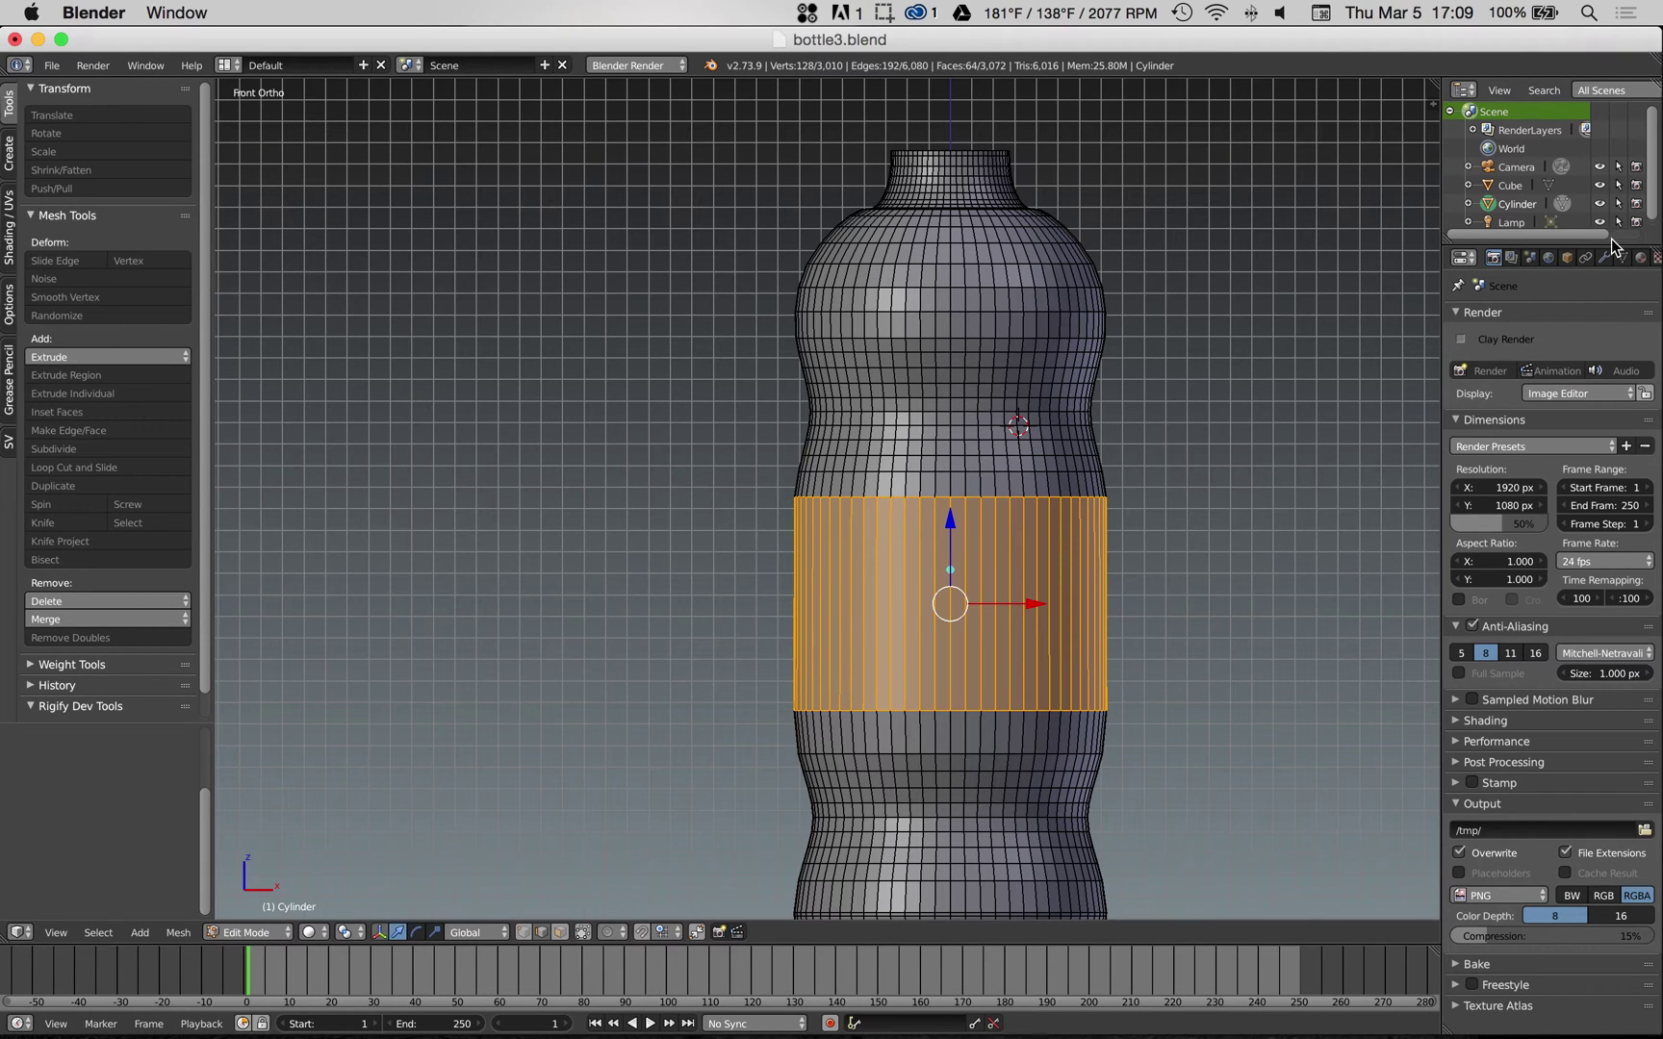
- Extrude the selected middle section in place without moving it and separate the selection into a new object
drag(1611, 243, 1611, 299)
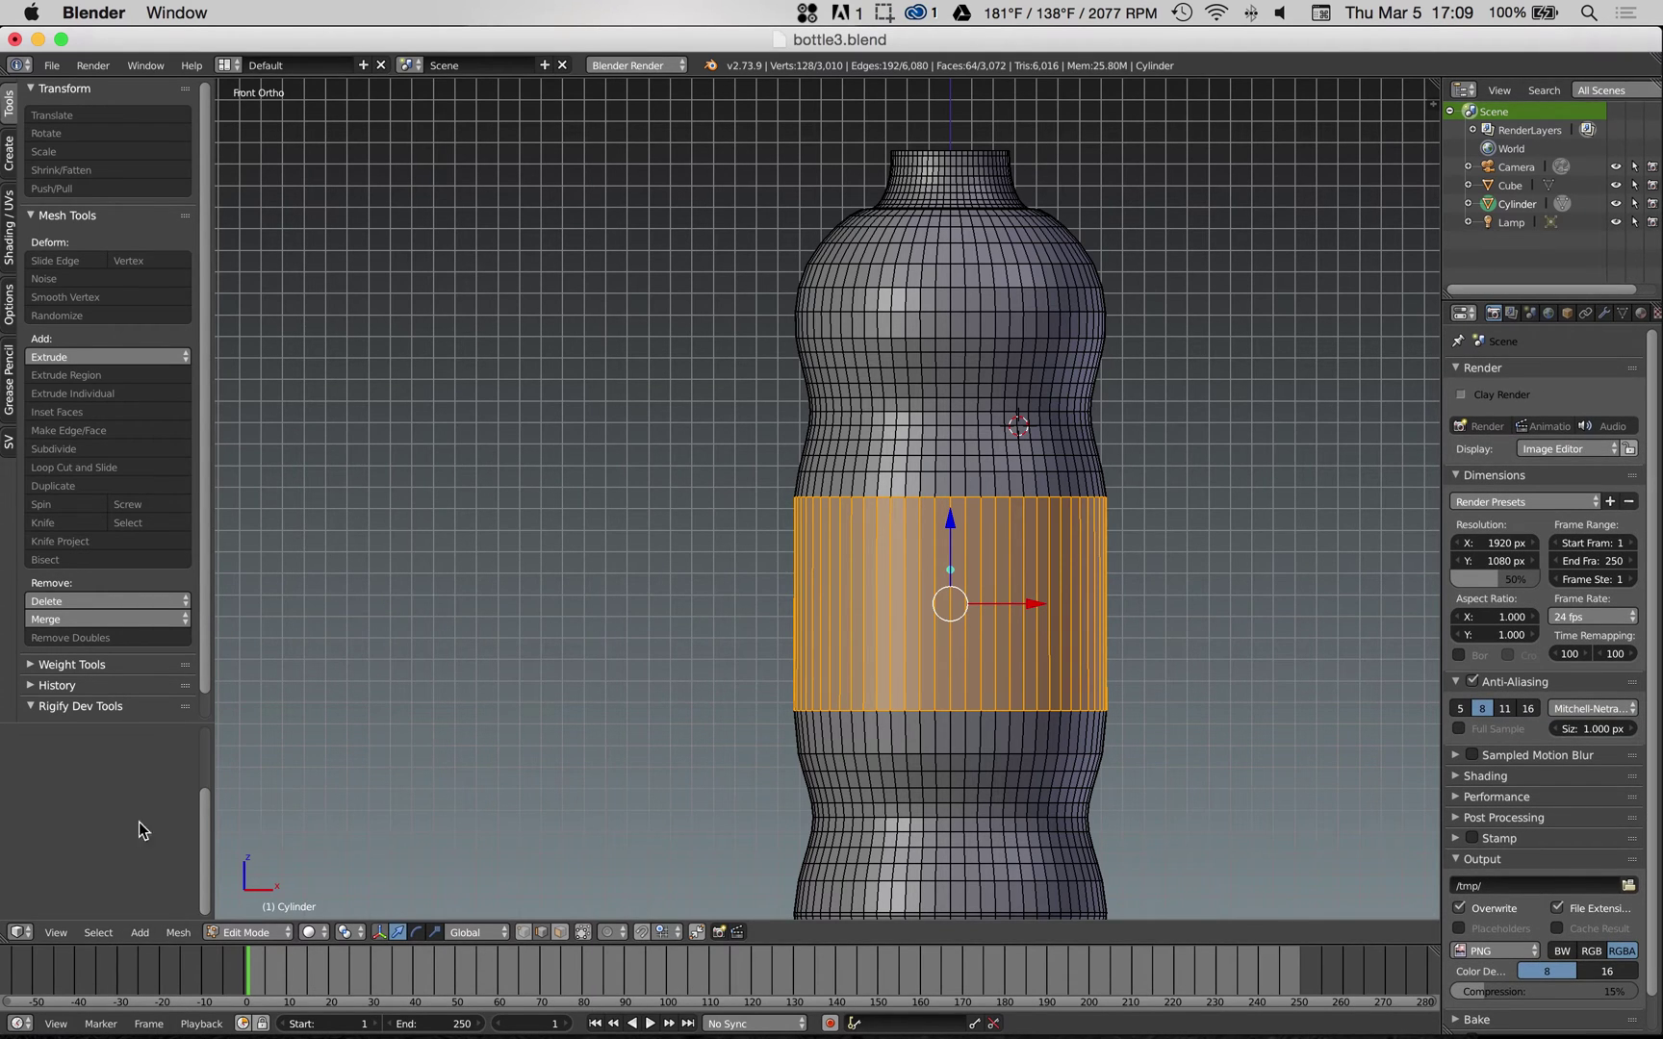
key(e)
right_click(974, 559)
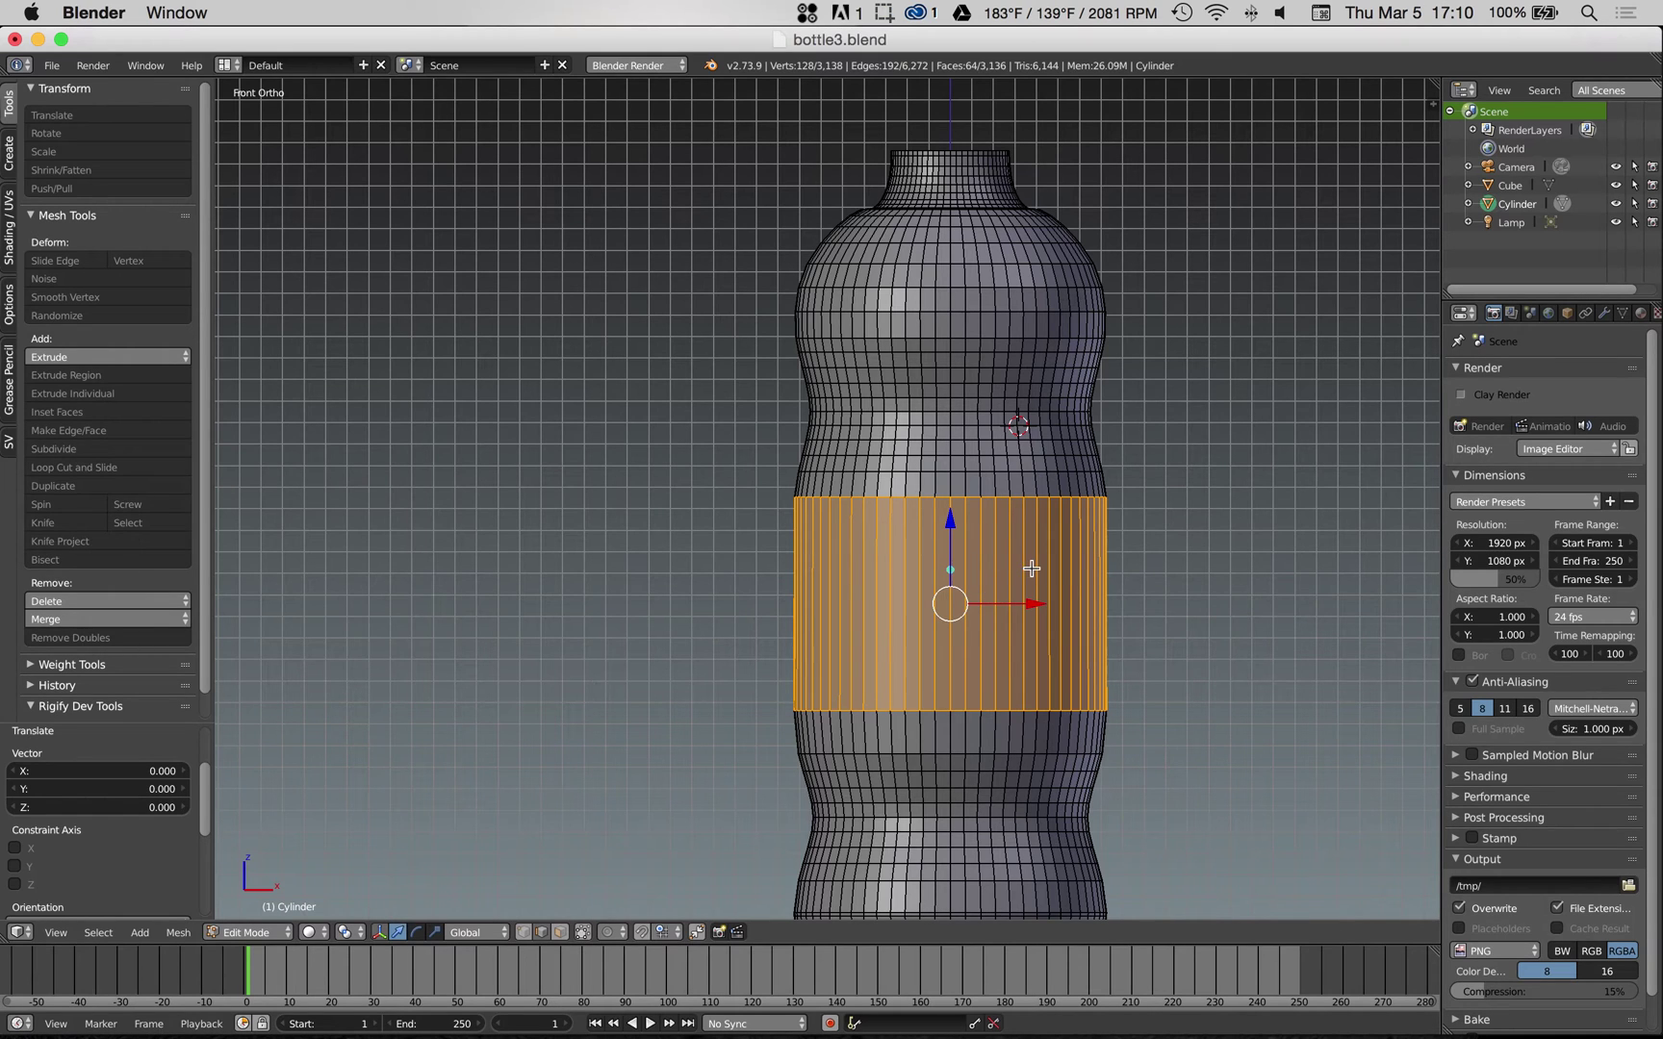
key(p)
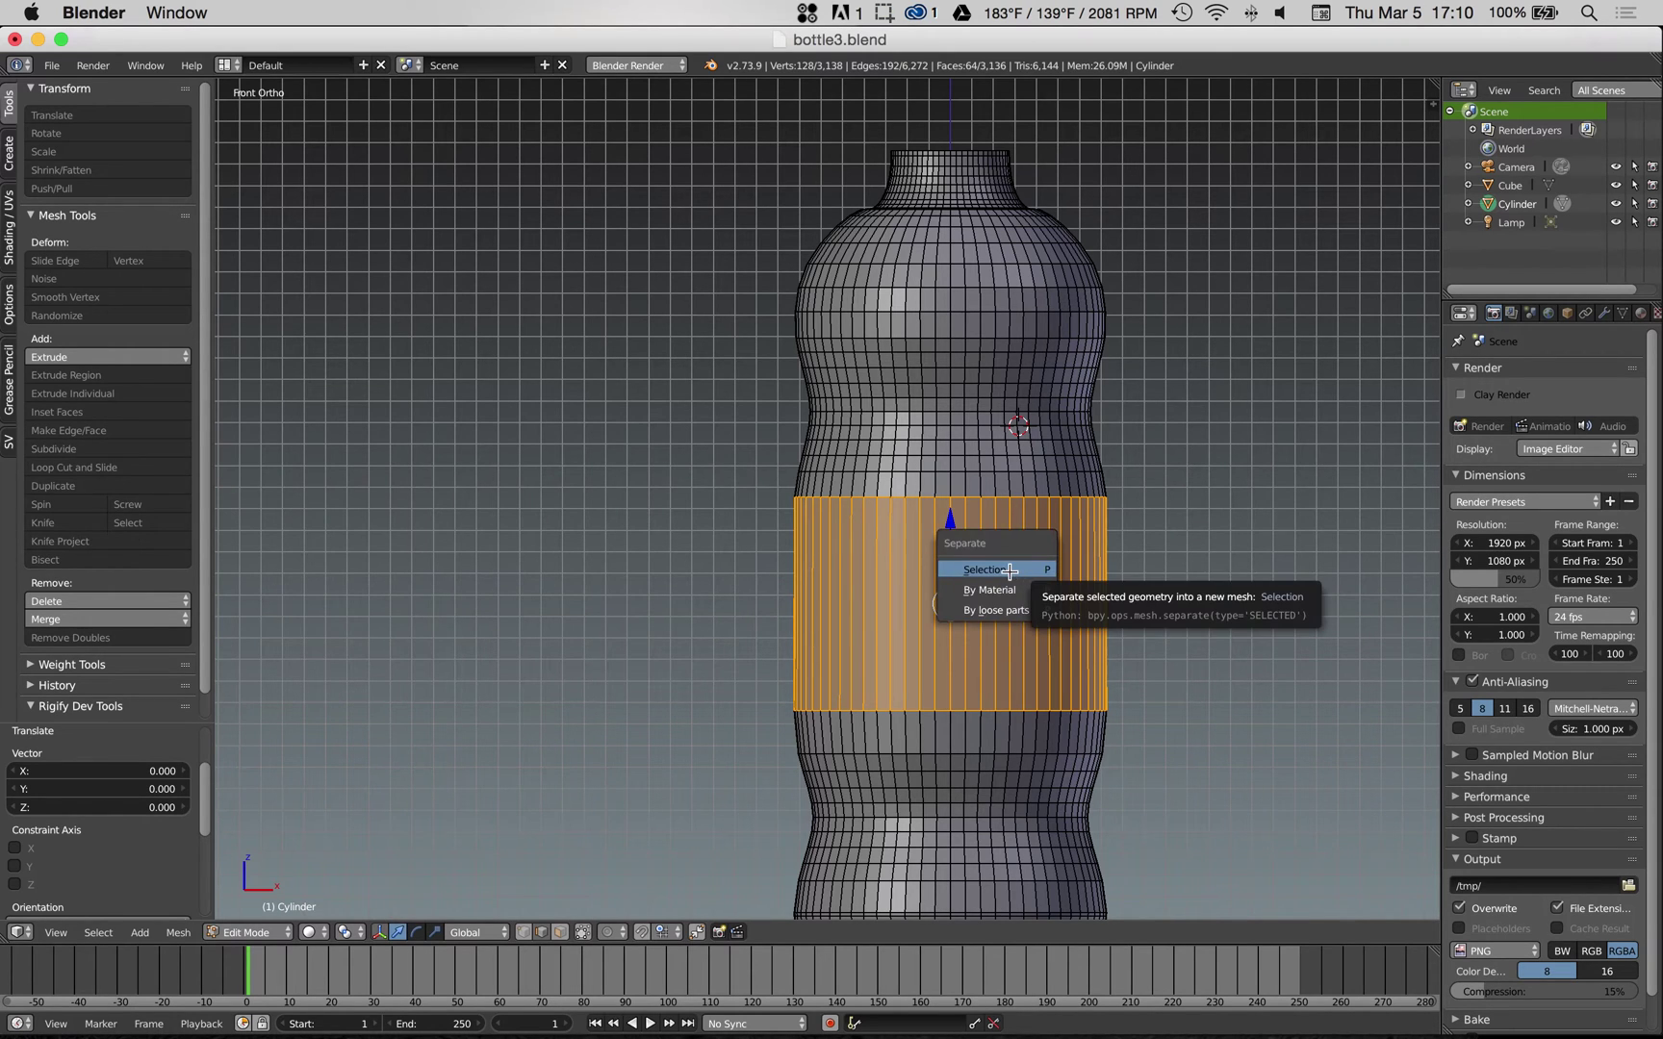
click(1008, 571)
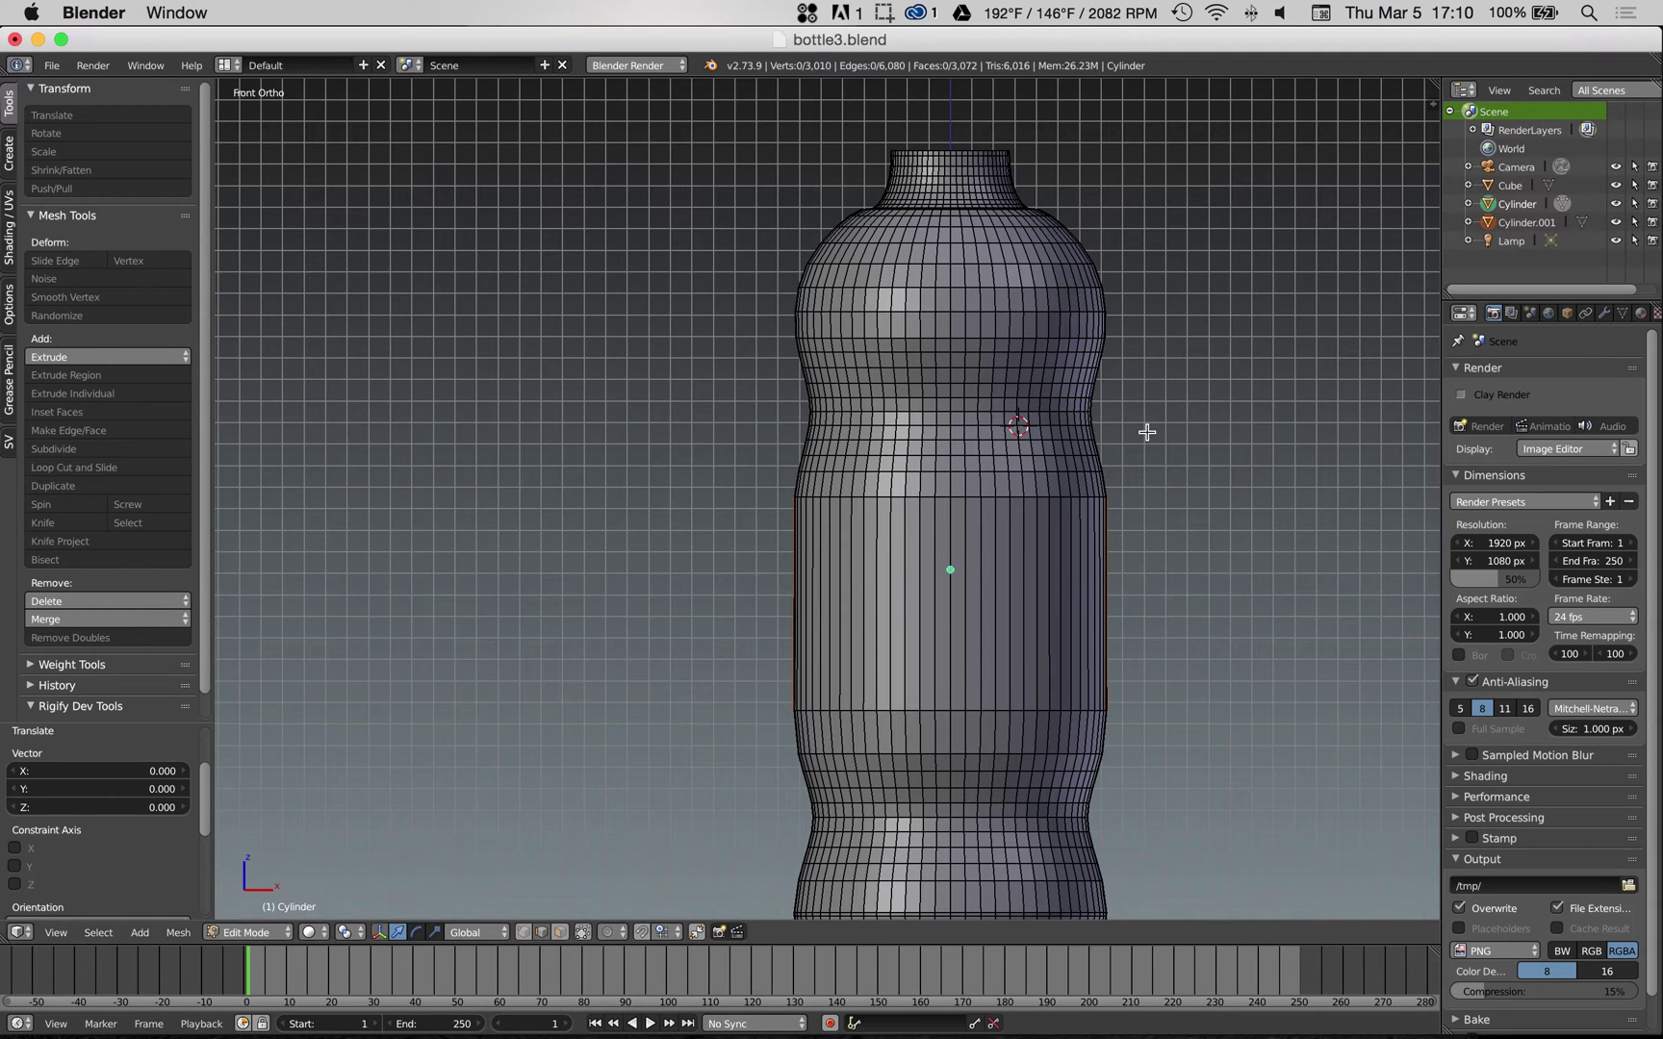
- In Object Mode, select the separated middle band and set its X and Y scale to 0.736
key(Tab)
click(1018, 434)
right_click(873, 575)
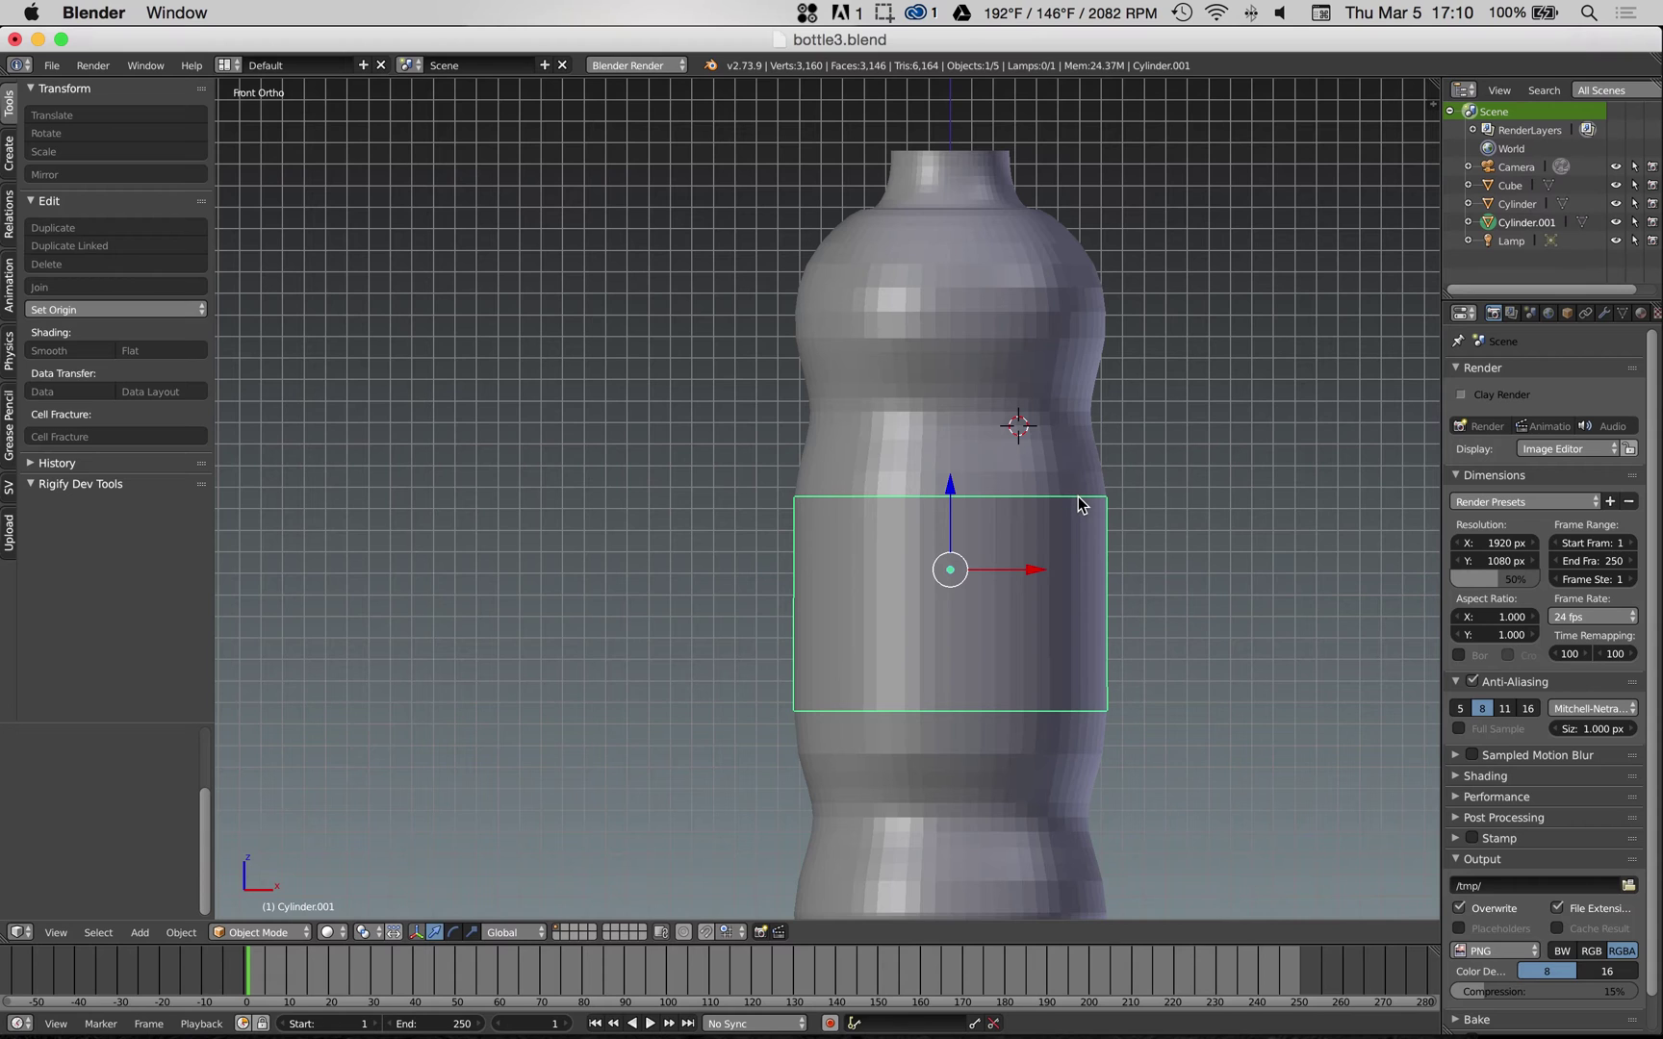
key(n)
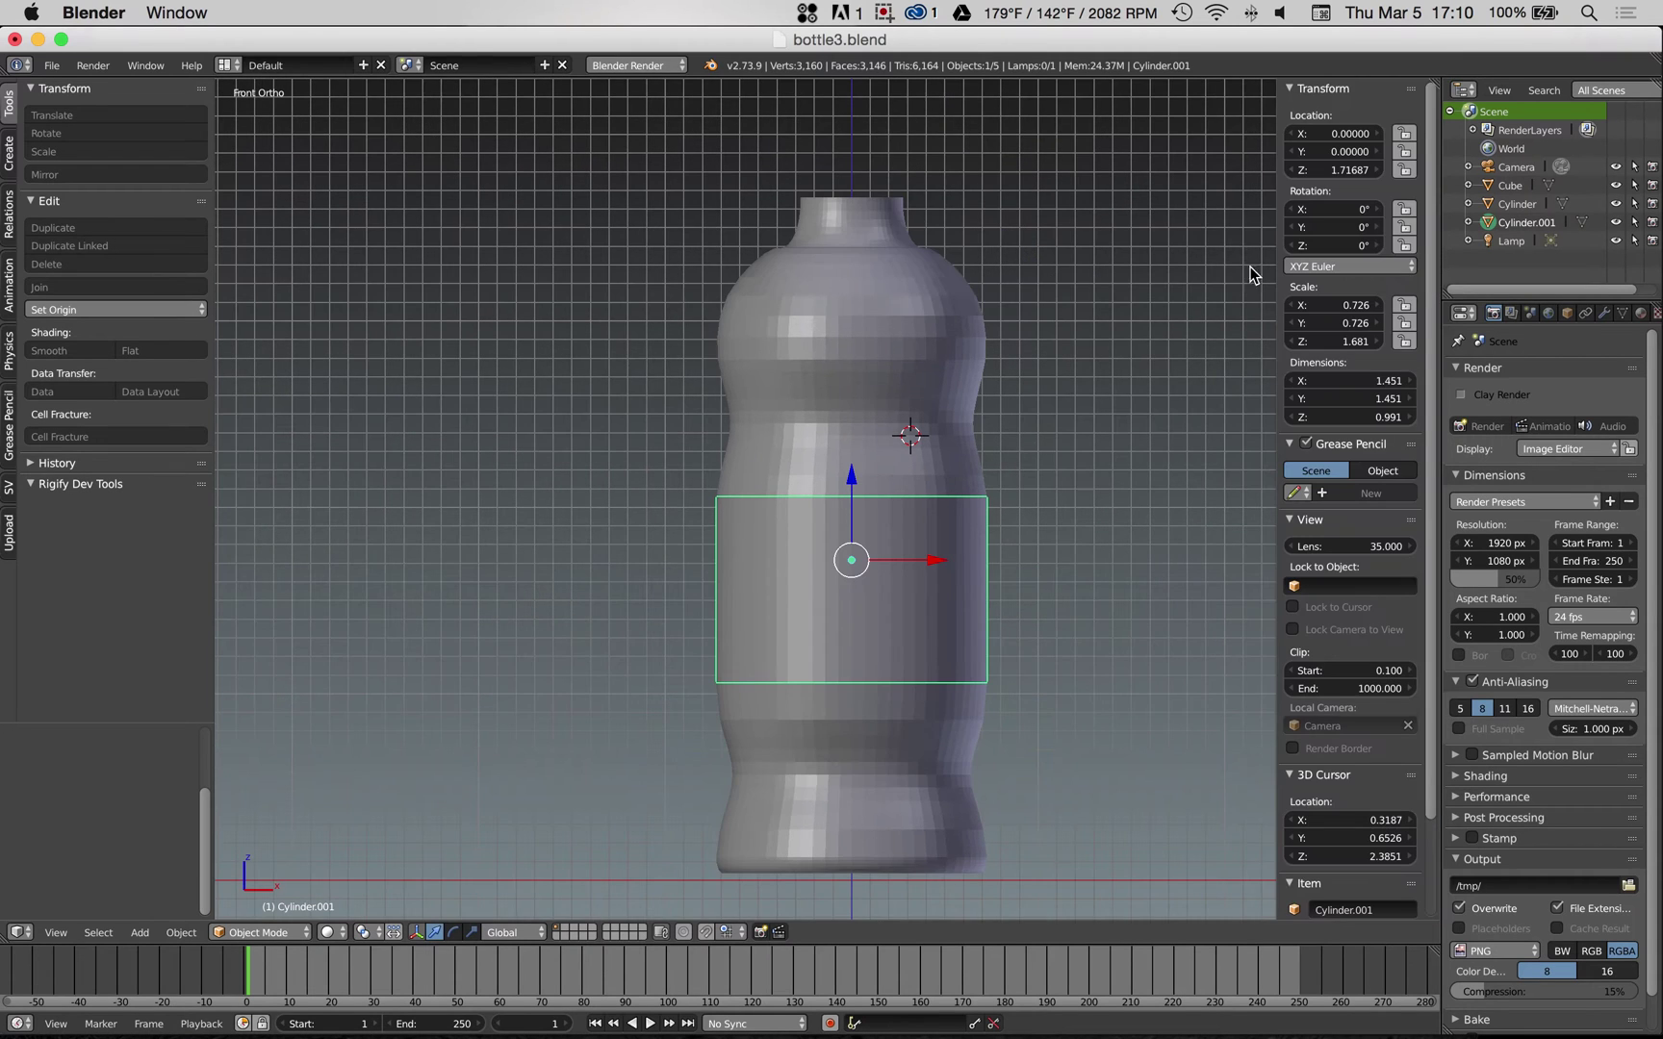
click(1378, 307)
click(1378, 320)
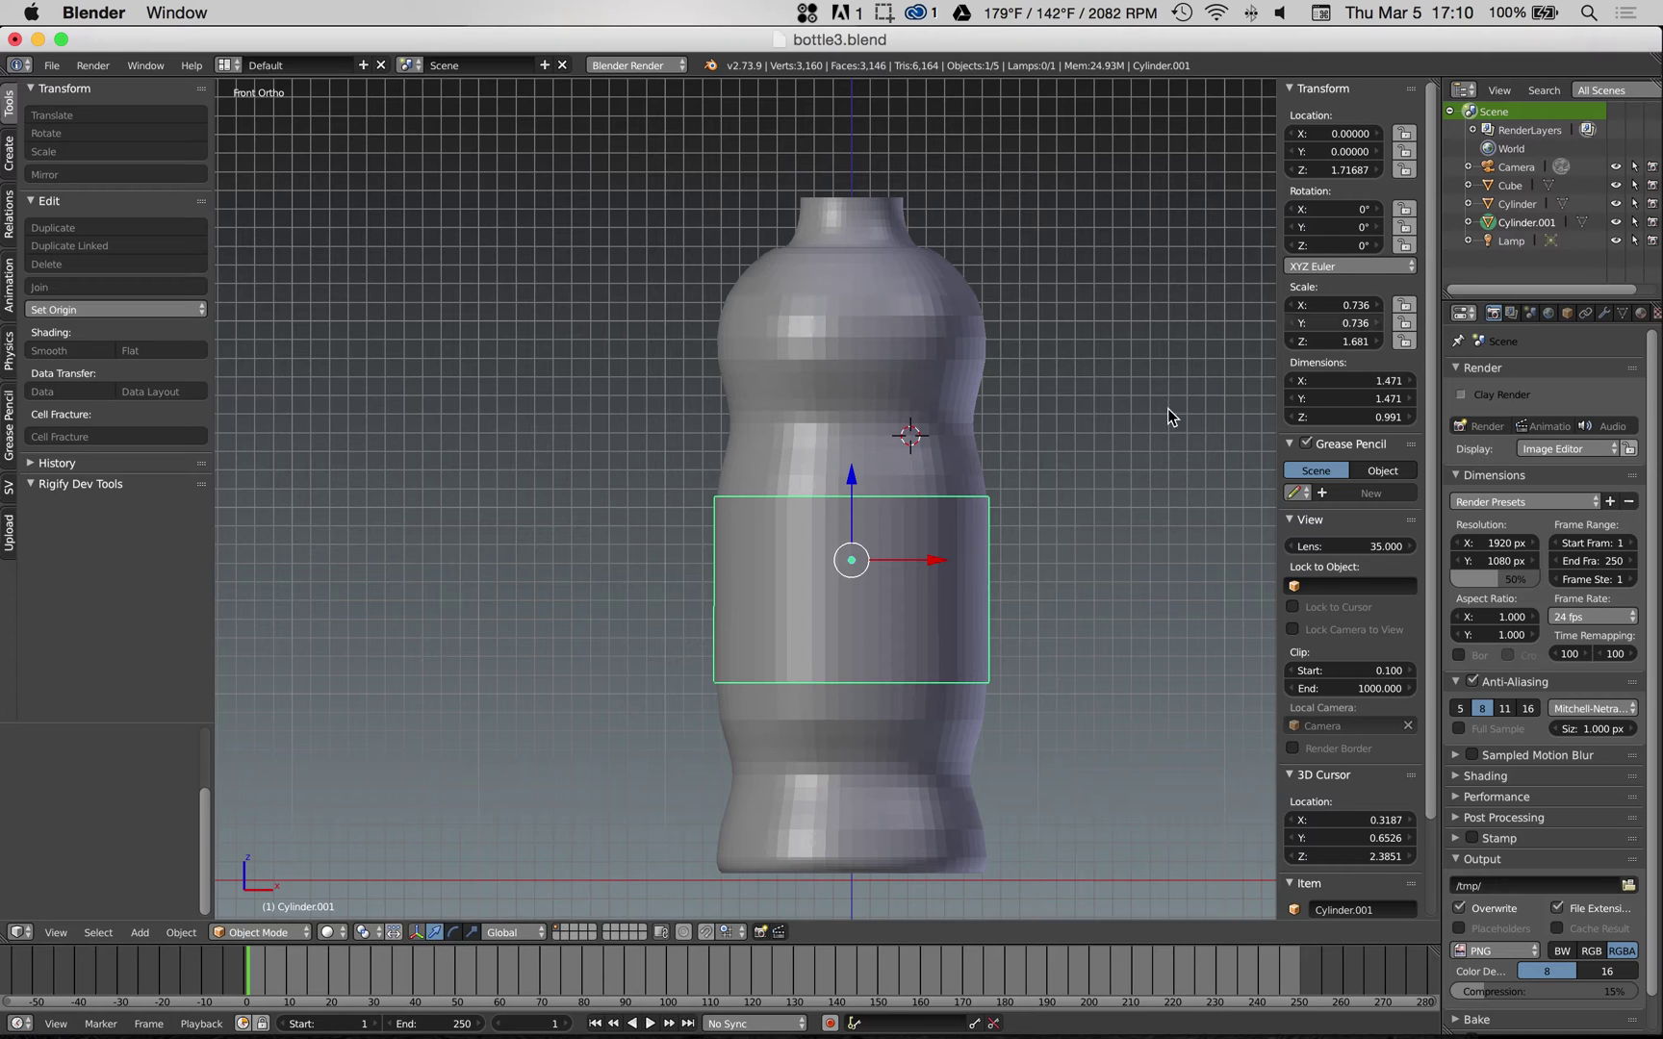
- Select the main bottle object and display the scene in wireframe shading
middle_drag(1074, 510, 973, 532)
scroll(973, 532, down, 3)
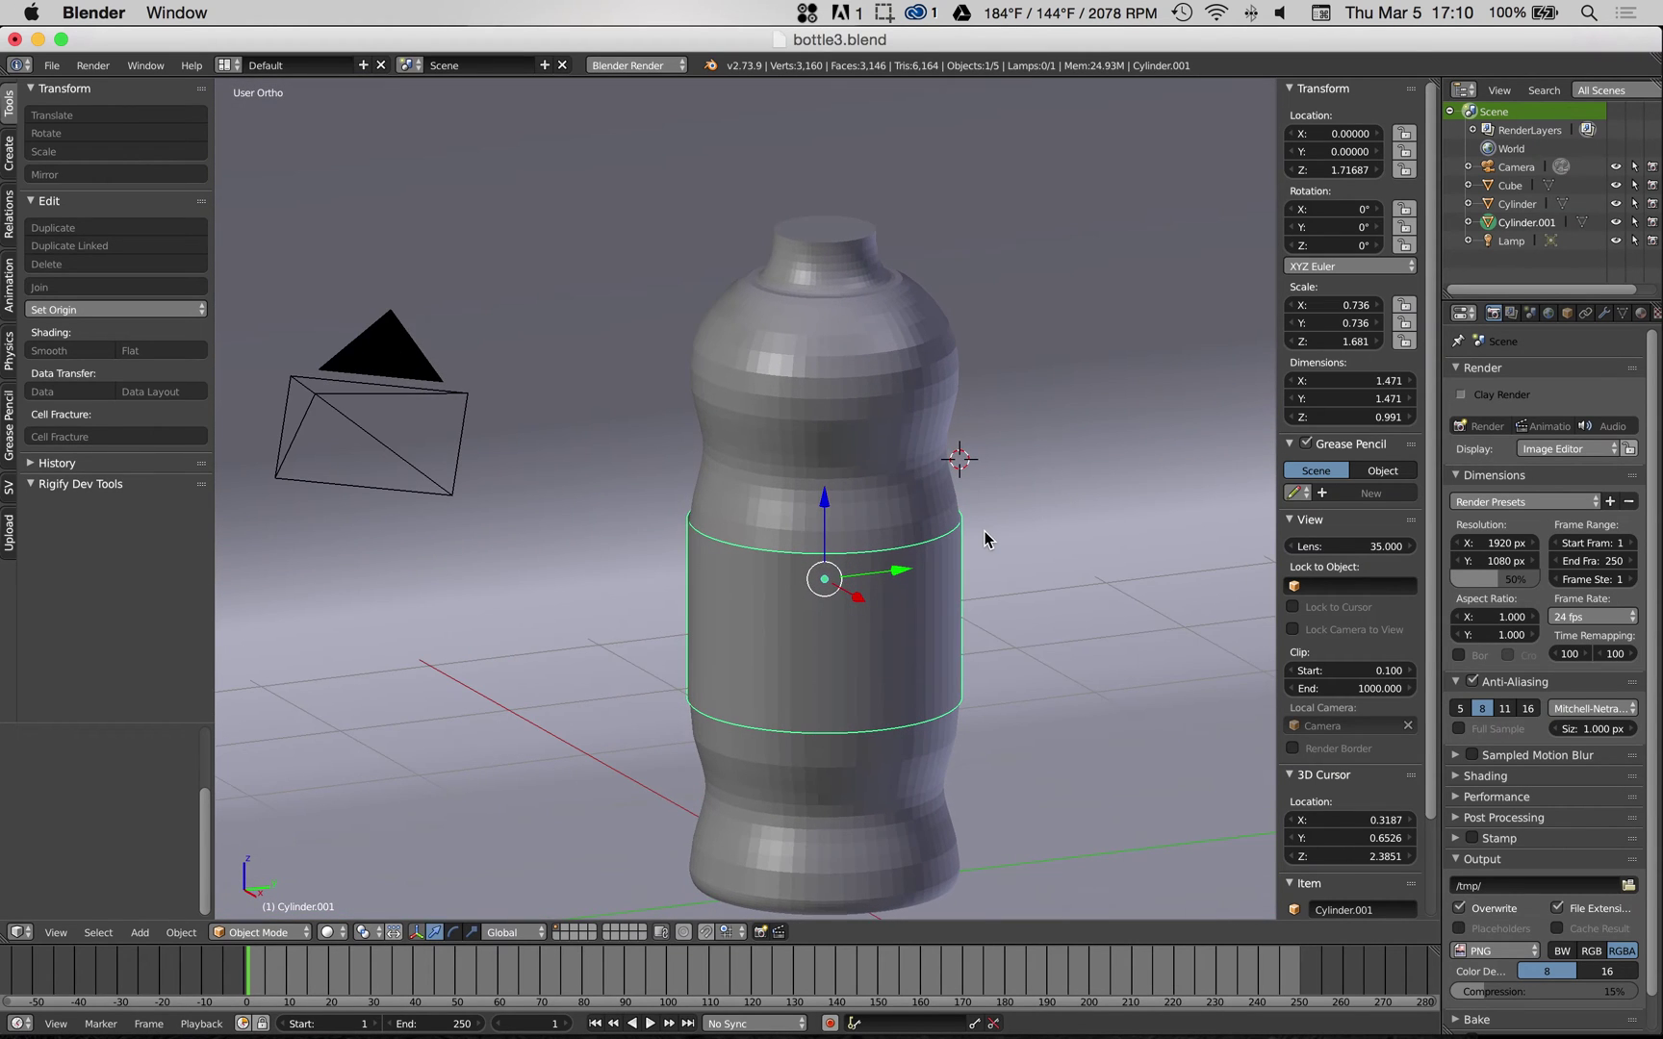
mouse_move(868, 493)
middle_down()
mouse_move(833, 452)
mouse_move(843, 498)
middle_up()
right_click(736, 364)
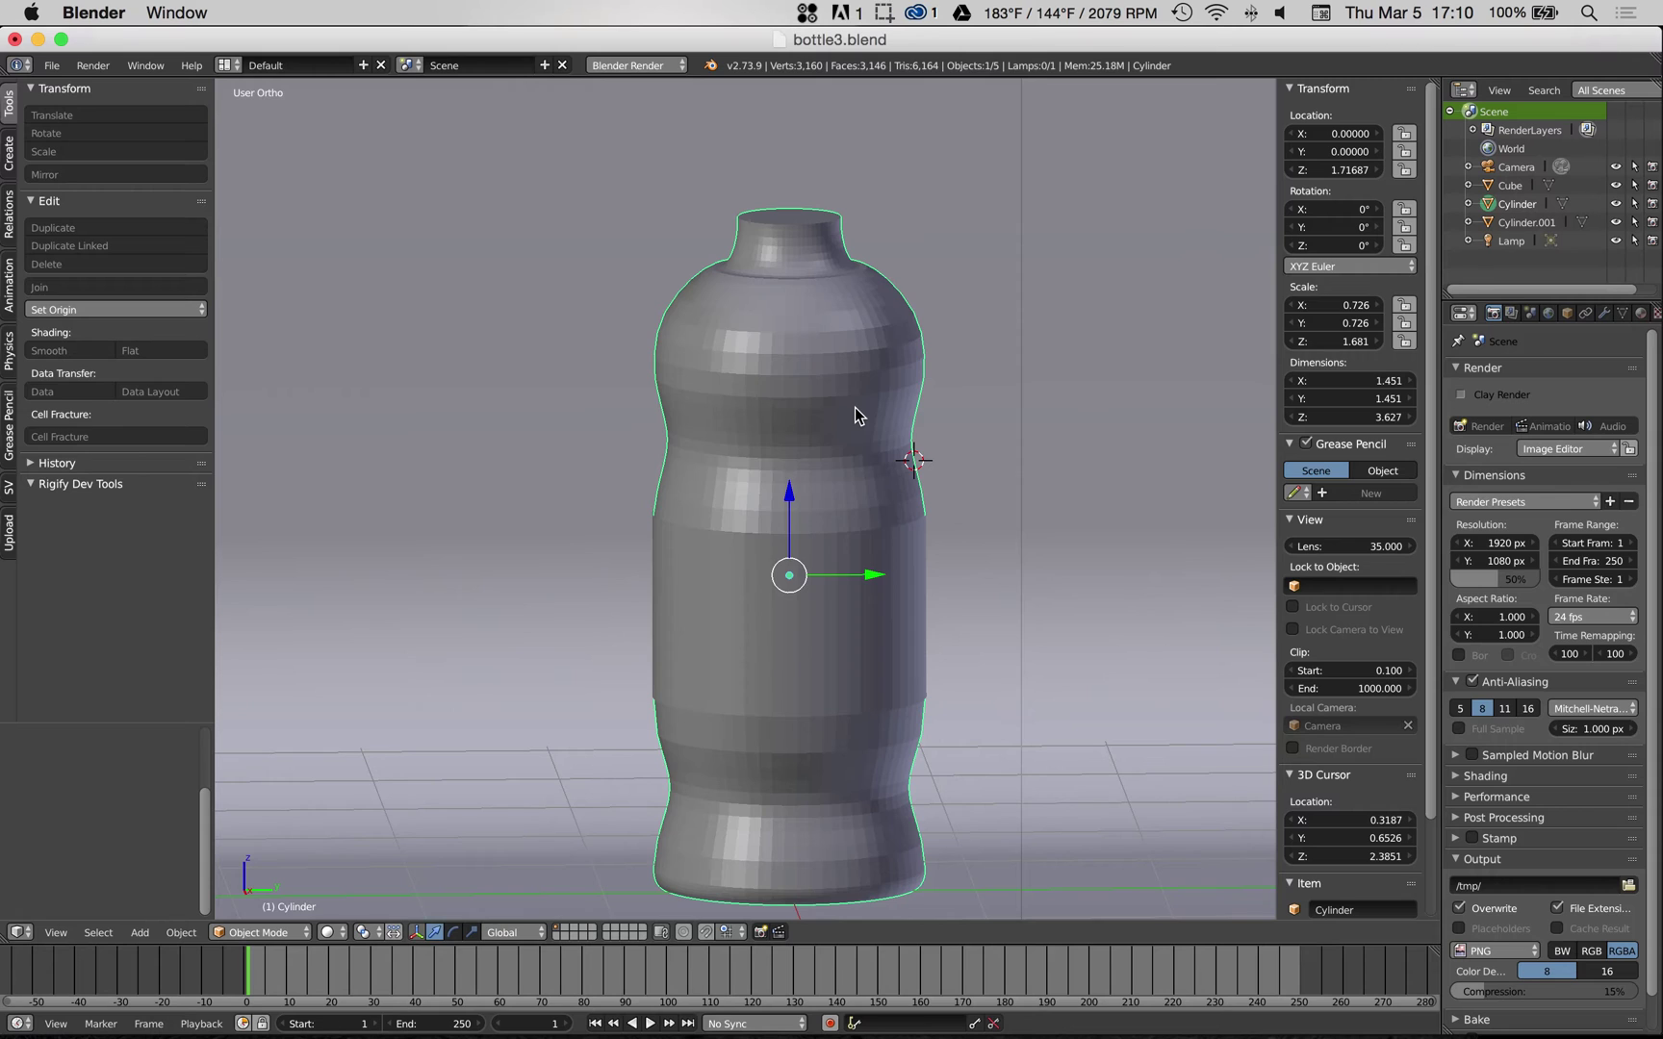
scroll(852, 407, up, 2)
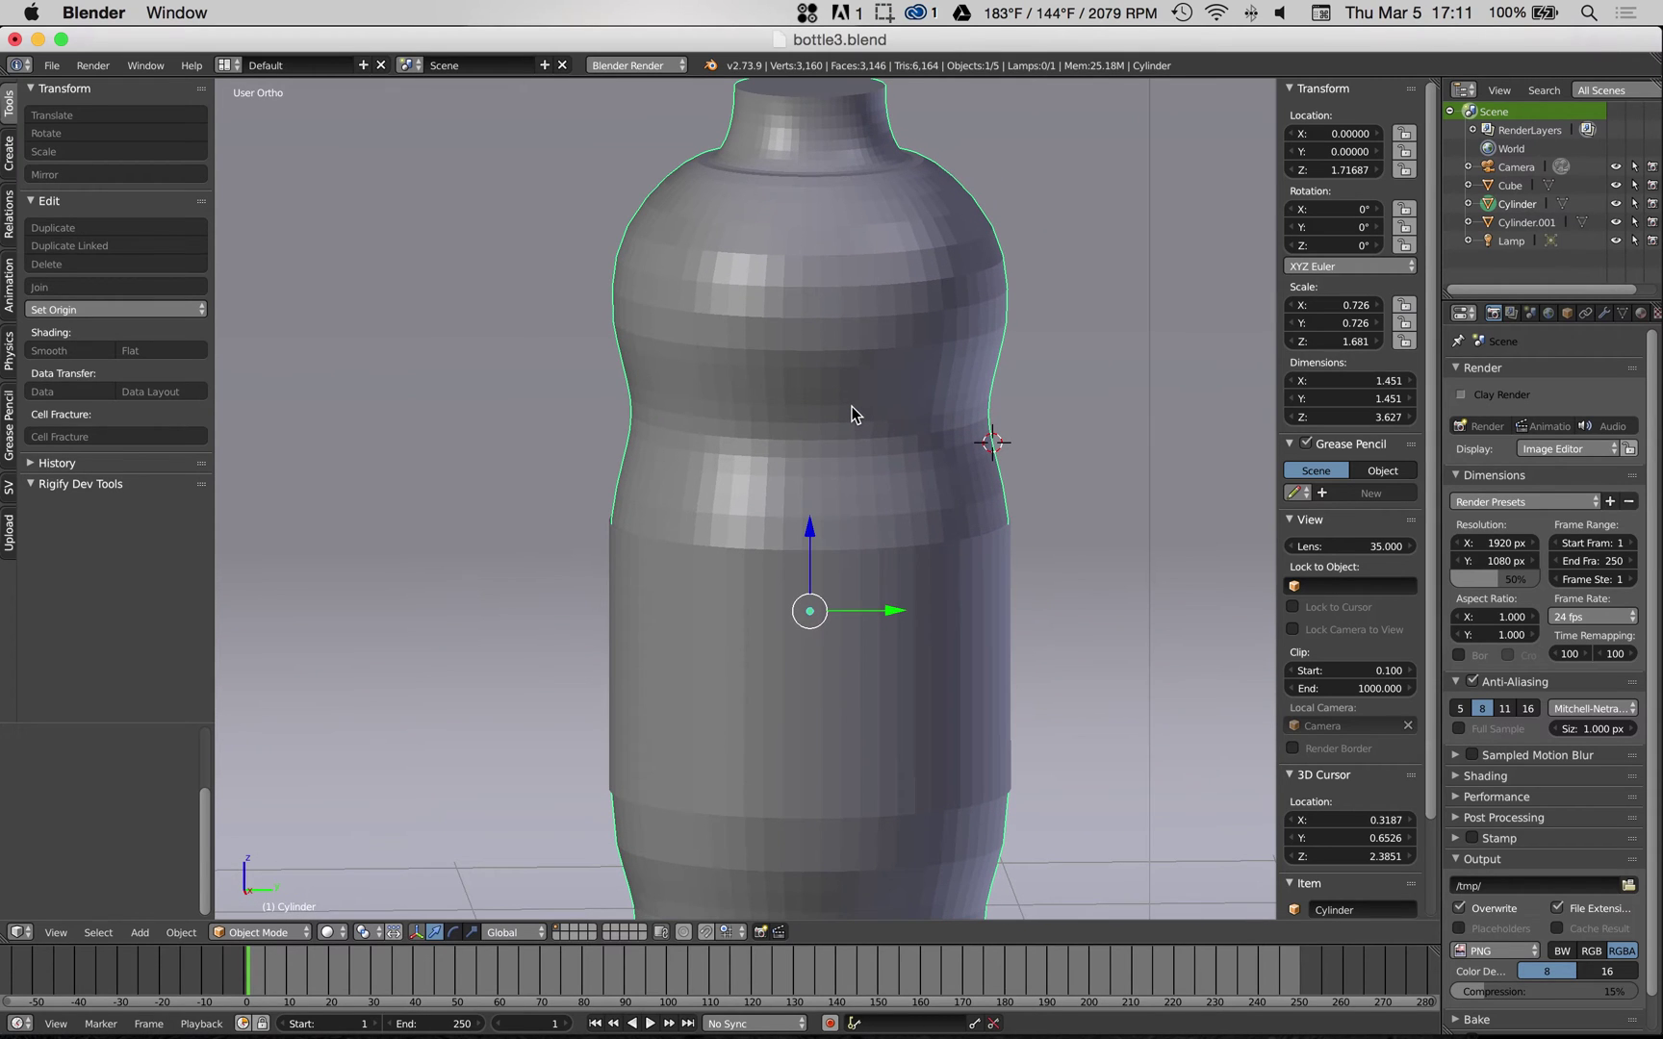
key(z)
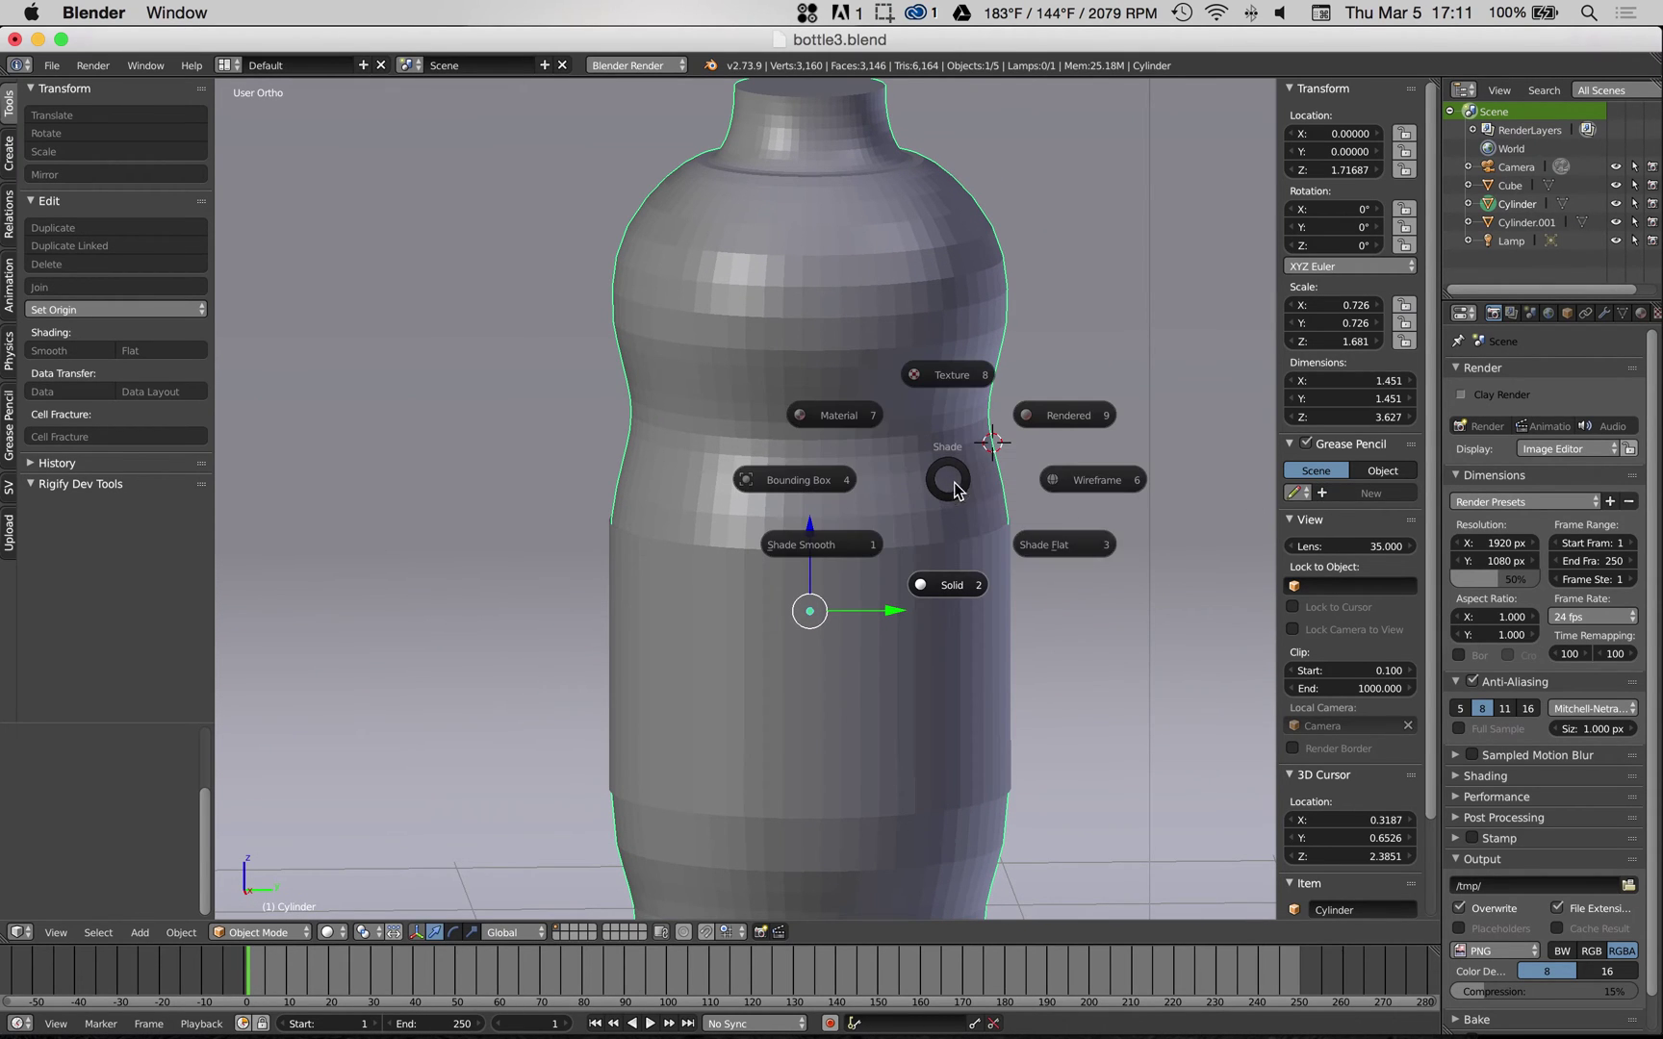
click(1085, 479)
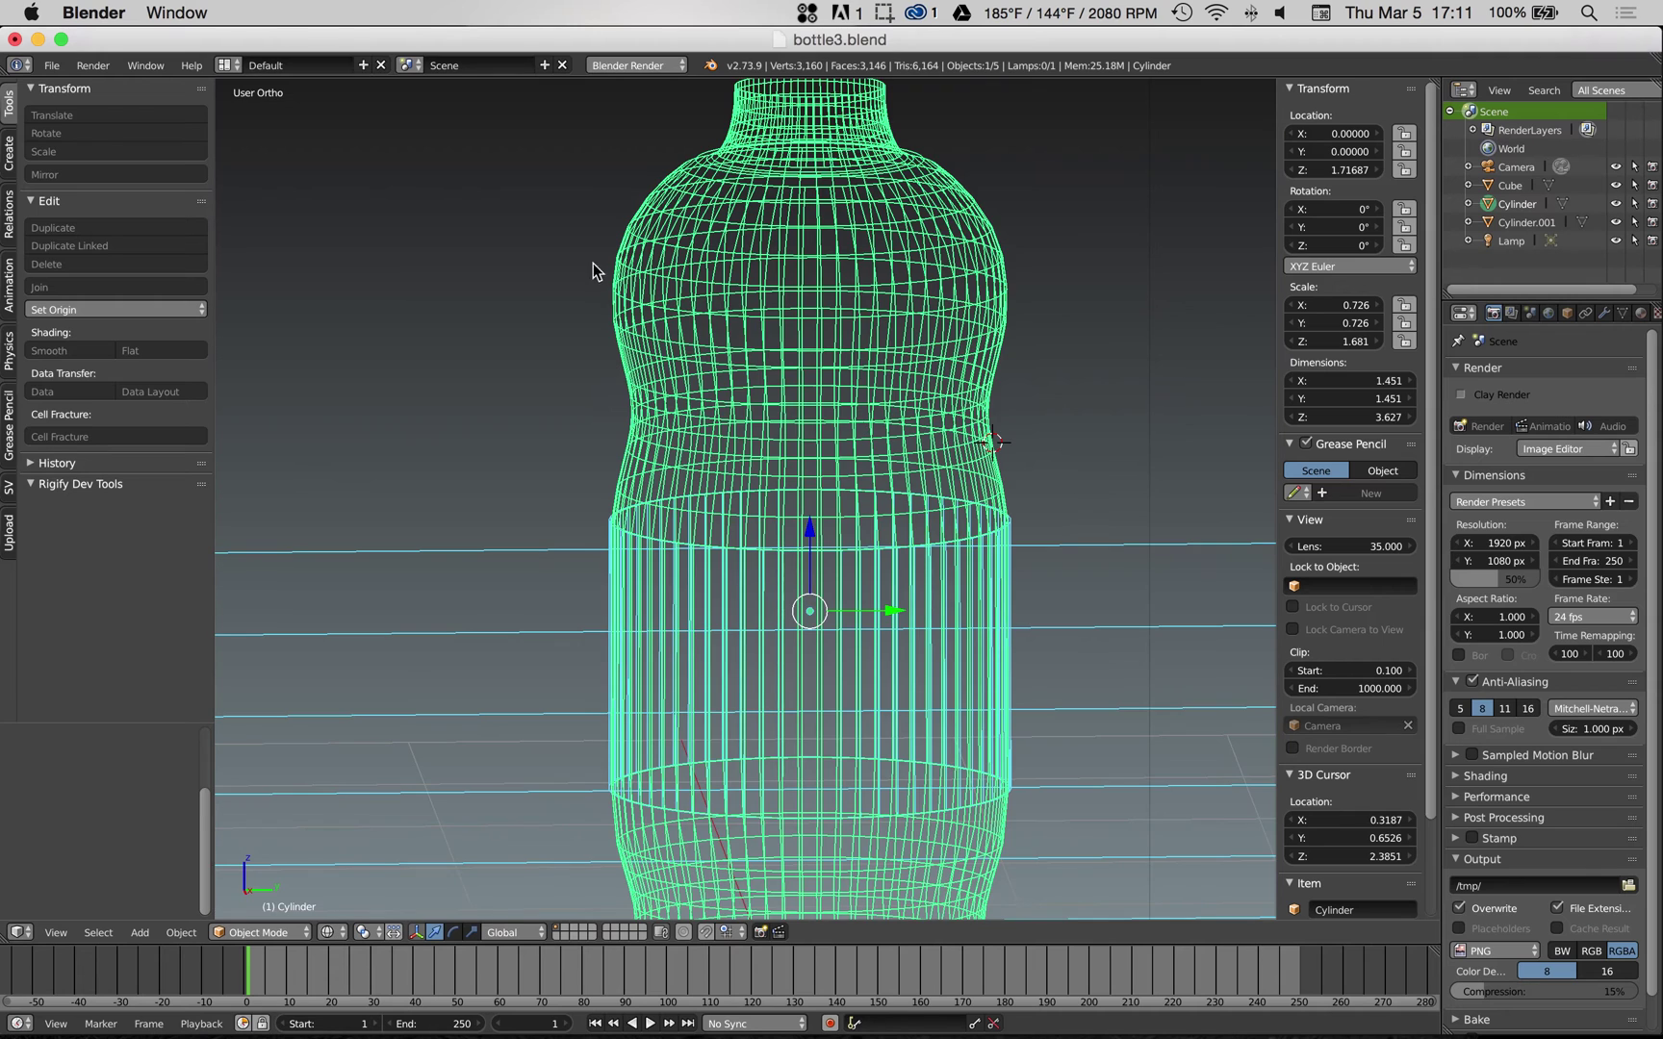
shift+middle_drag(938, 313, 866, 321)
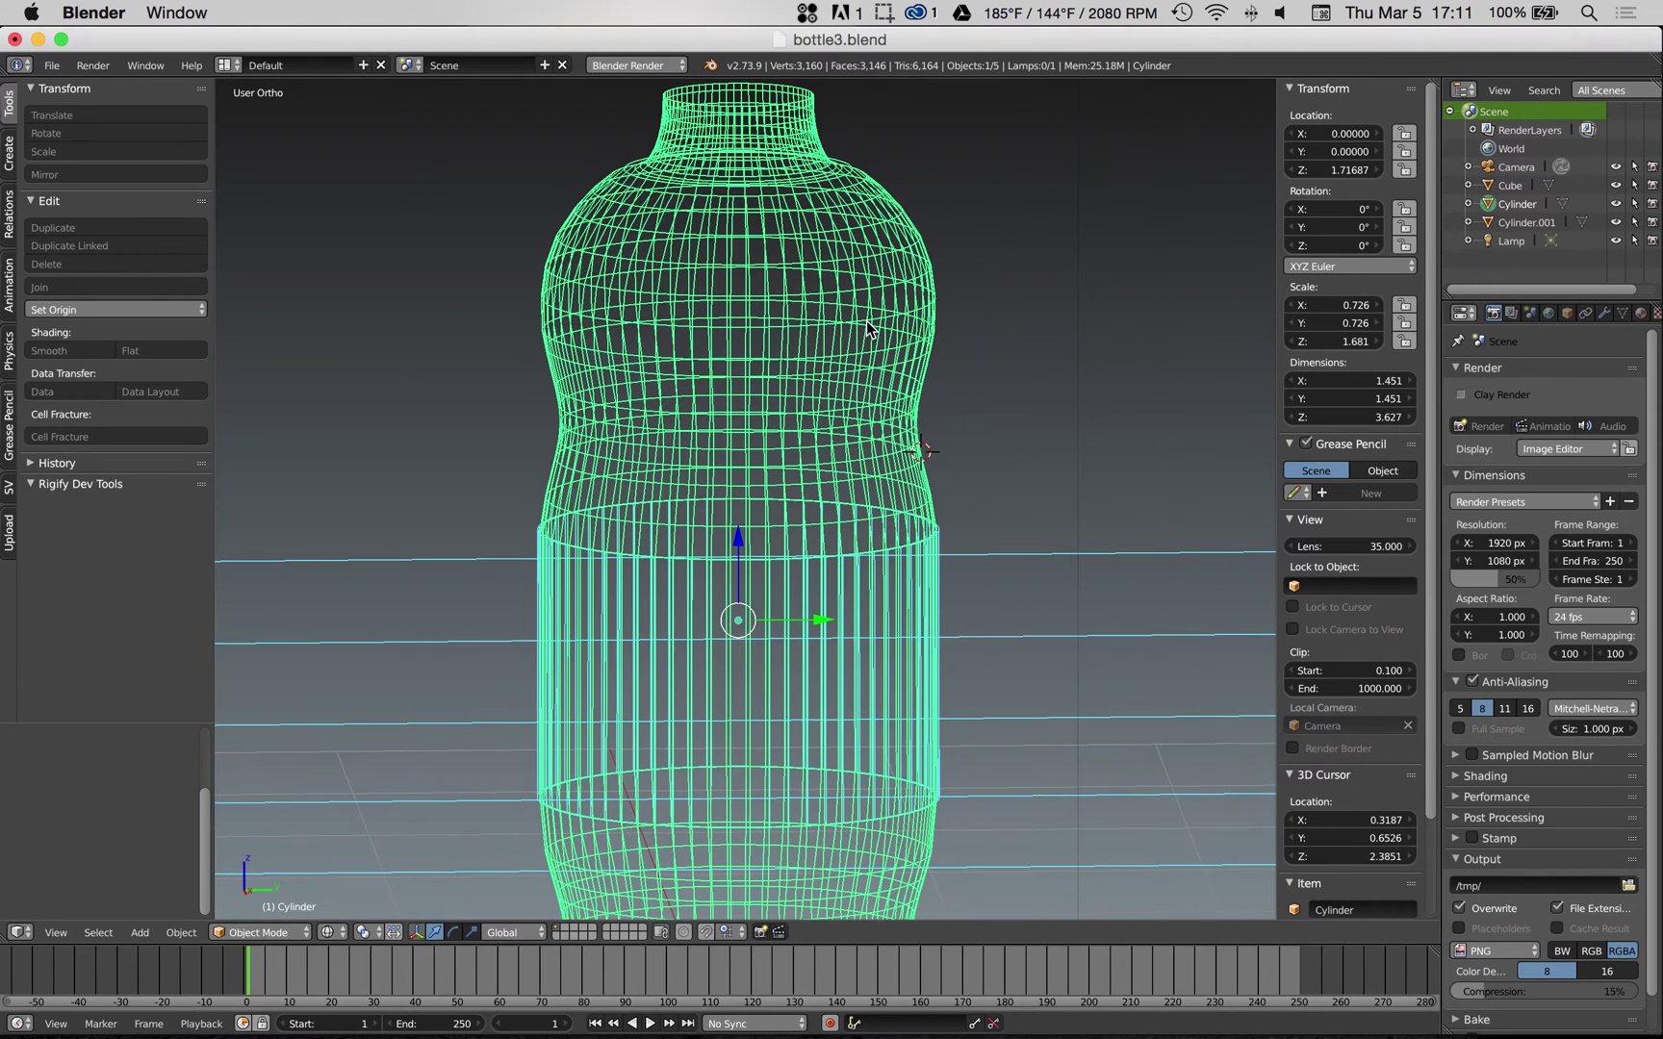
- Add a Solidify modifier to the bottle object and inspect its wall thickness up close
click(1603, 313)
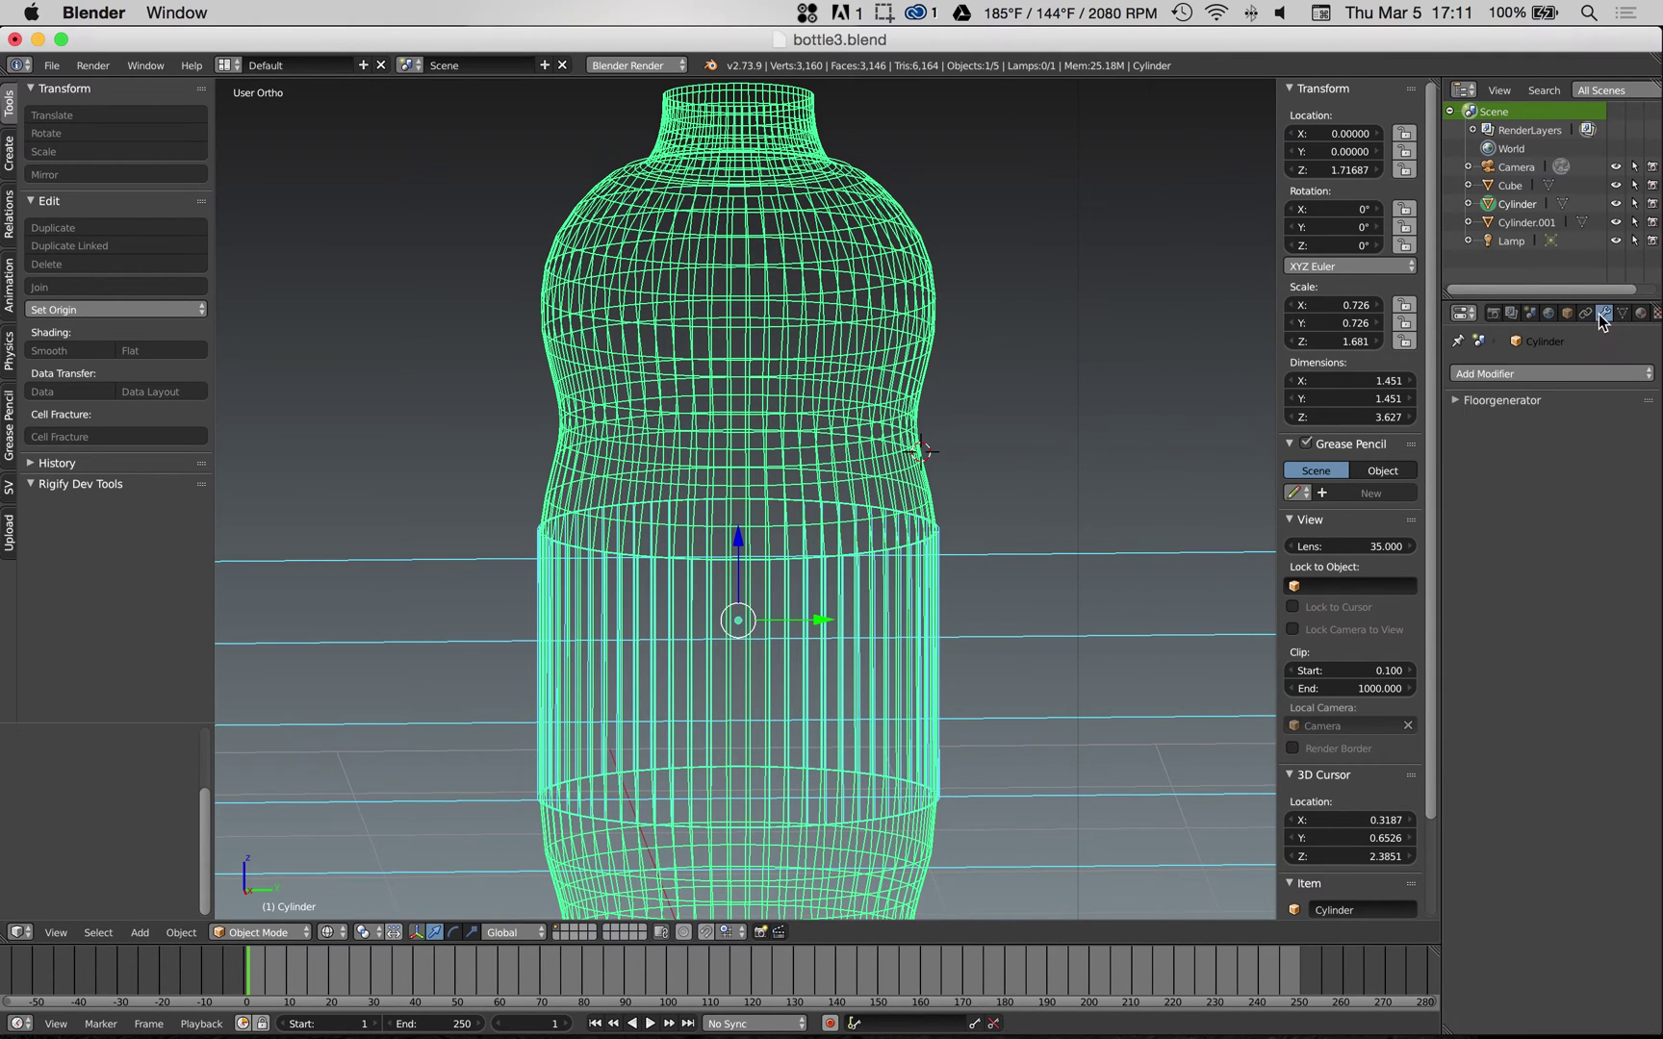
click(1542, 375)
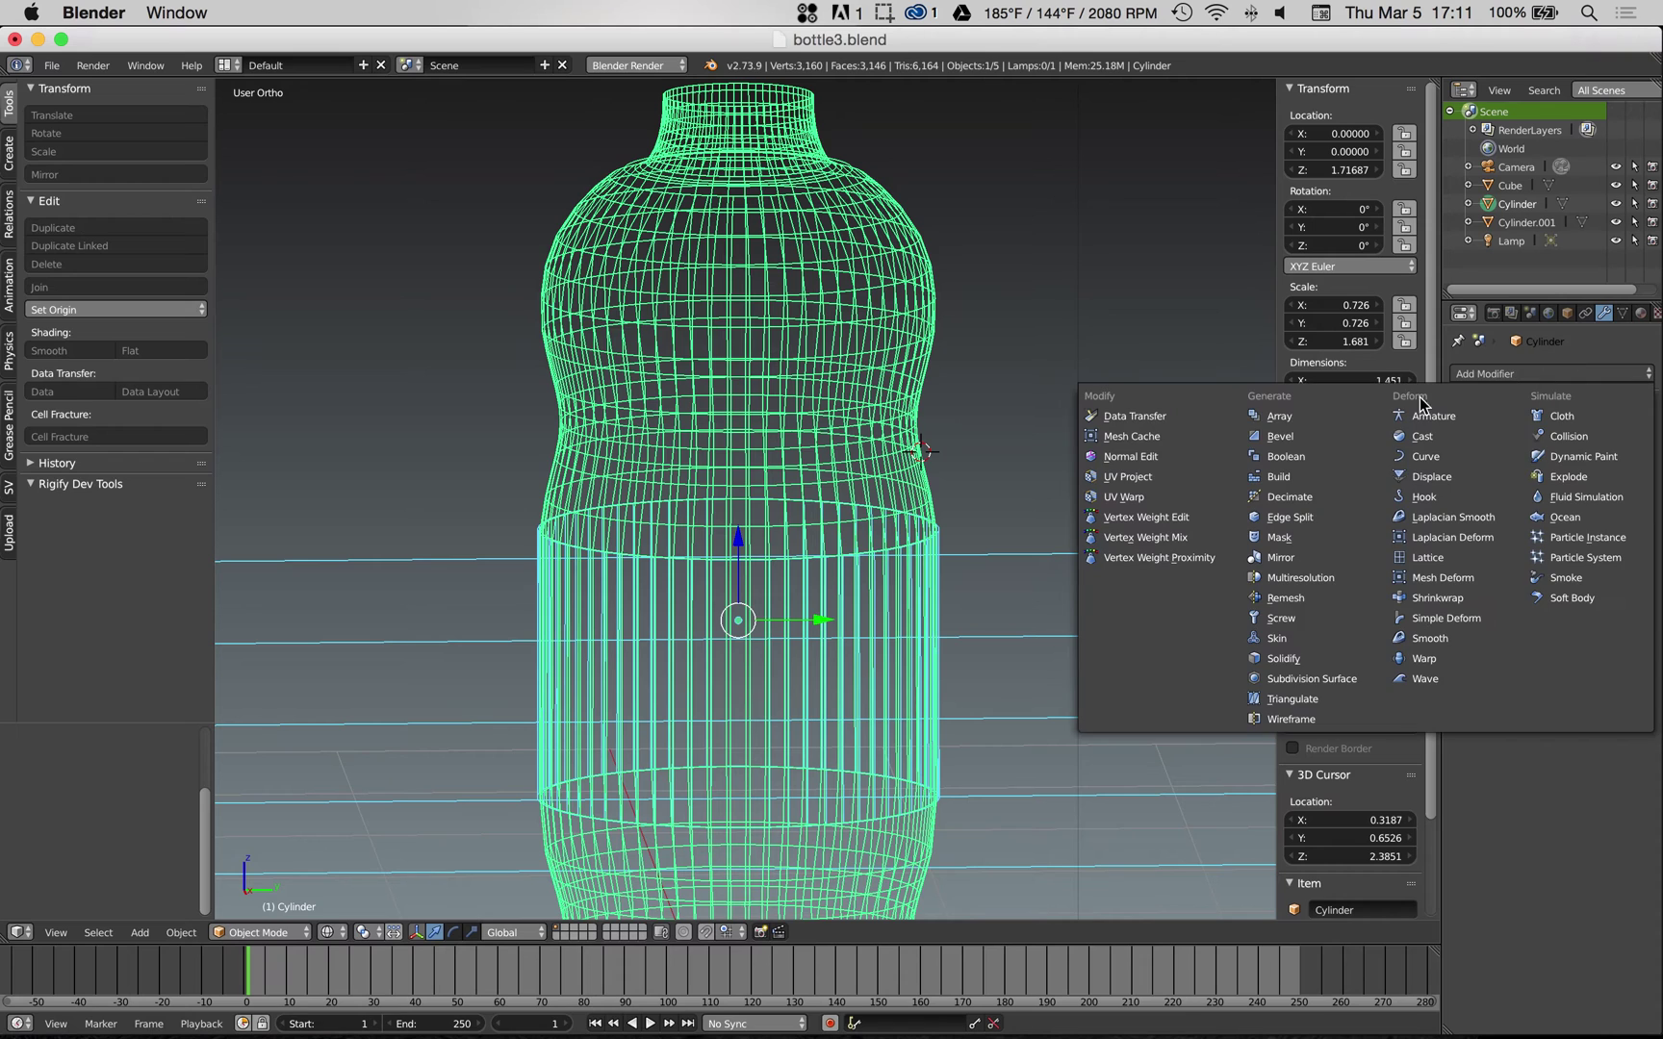
click(1289, 658)
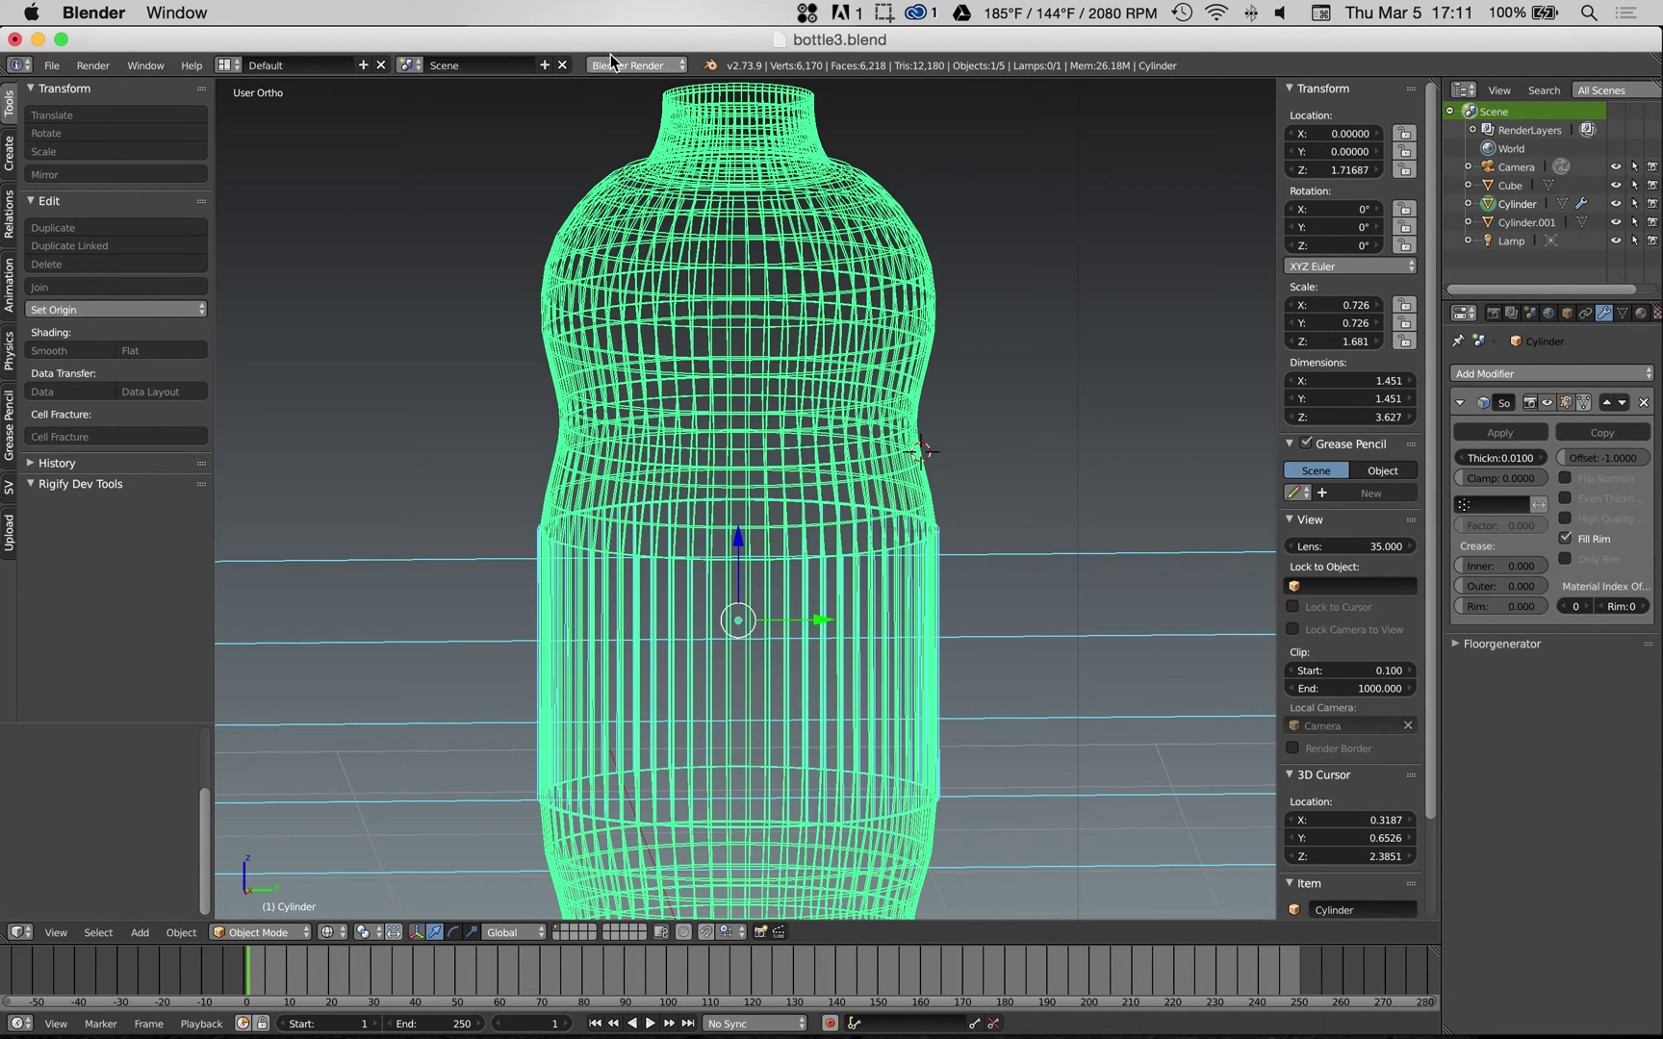
scroll(1014, 308, up, 6)
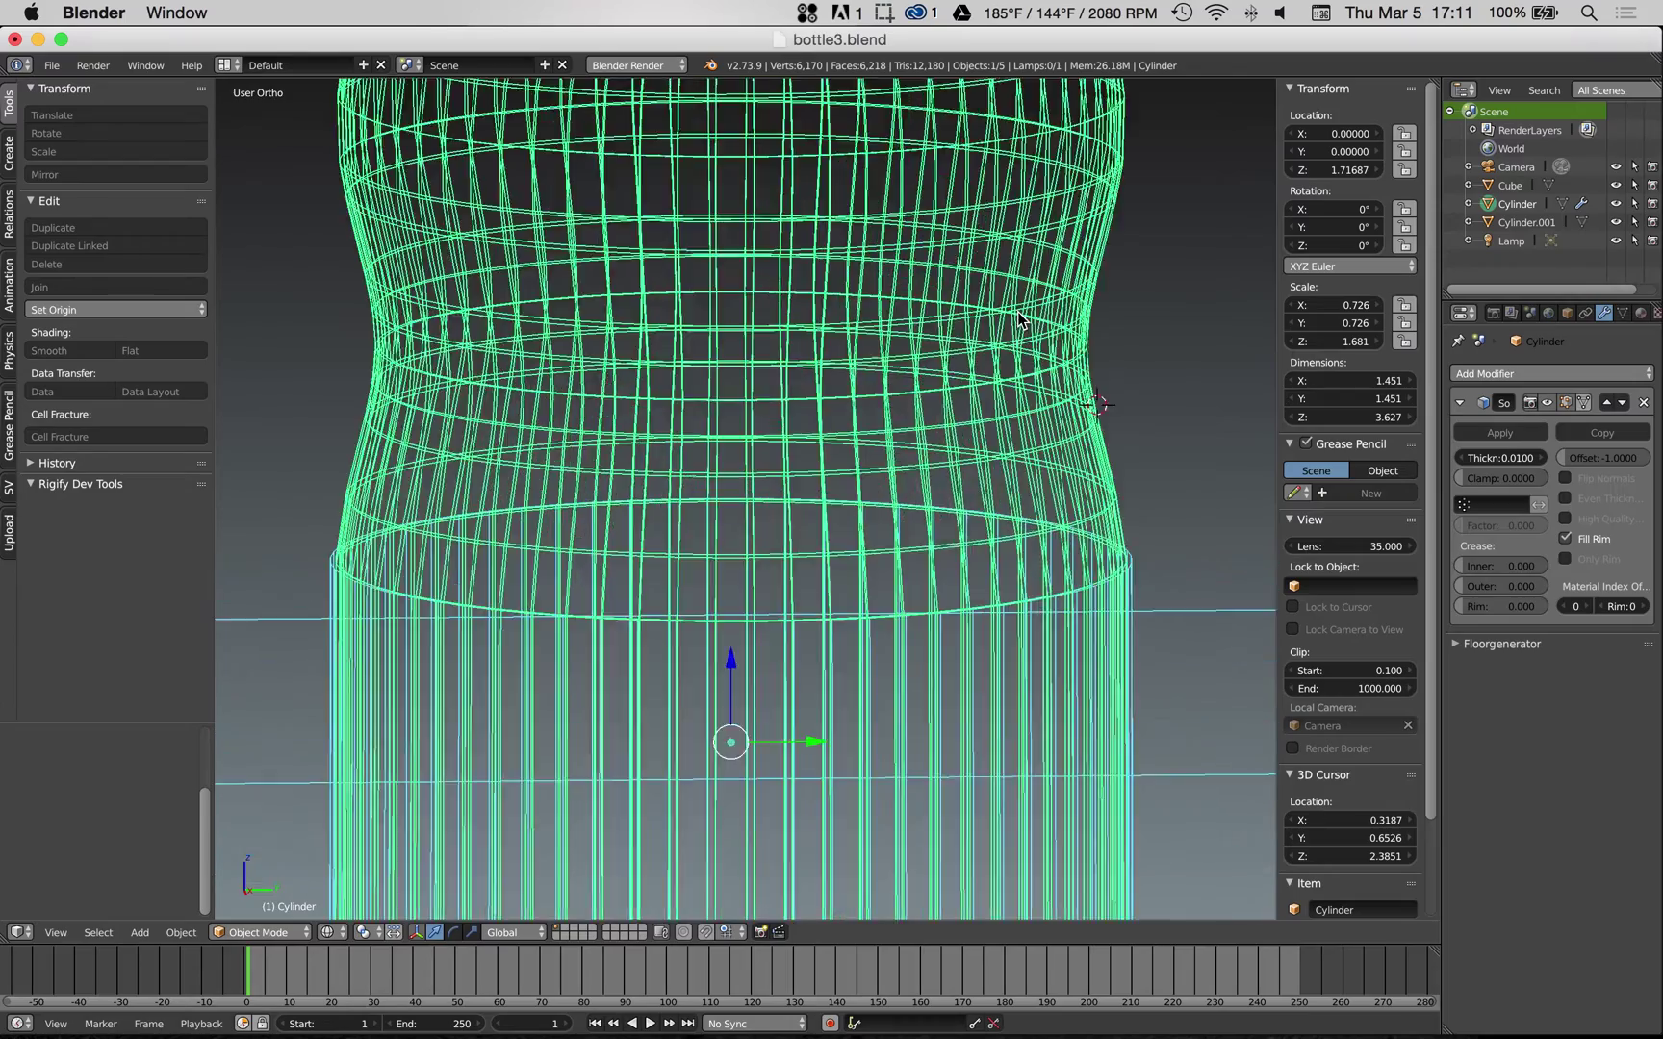
middle_drag(1014, 306, 1105, 279)
scroll(1157, 270, up, 3)
scroll(1152, 268, up, 1)
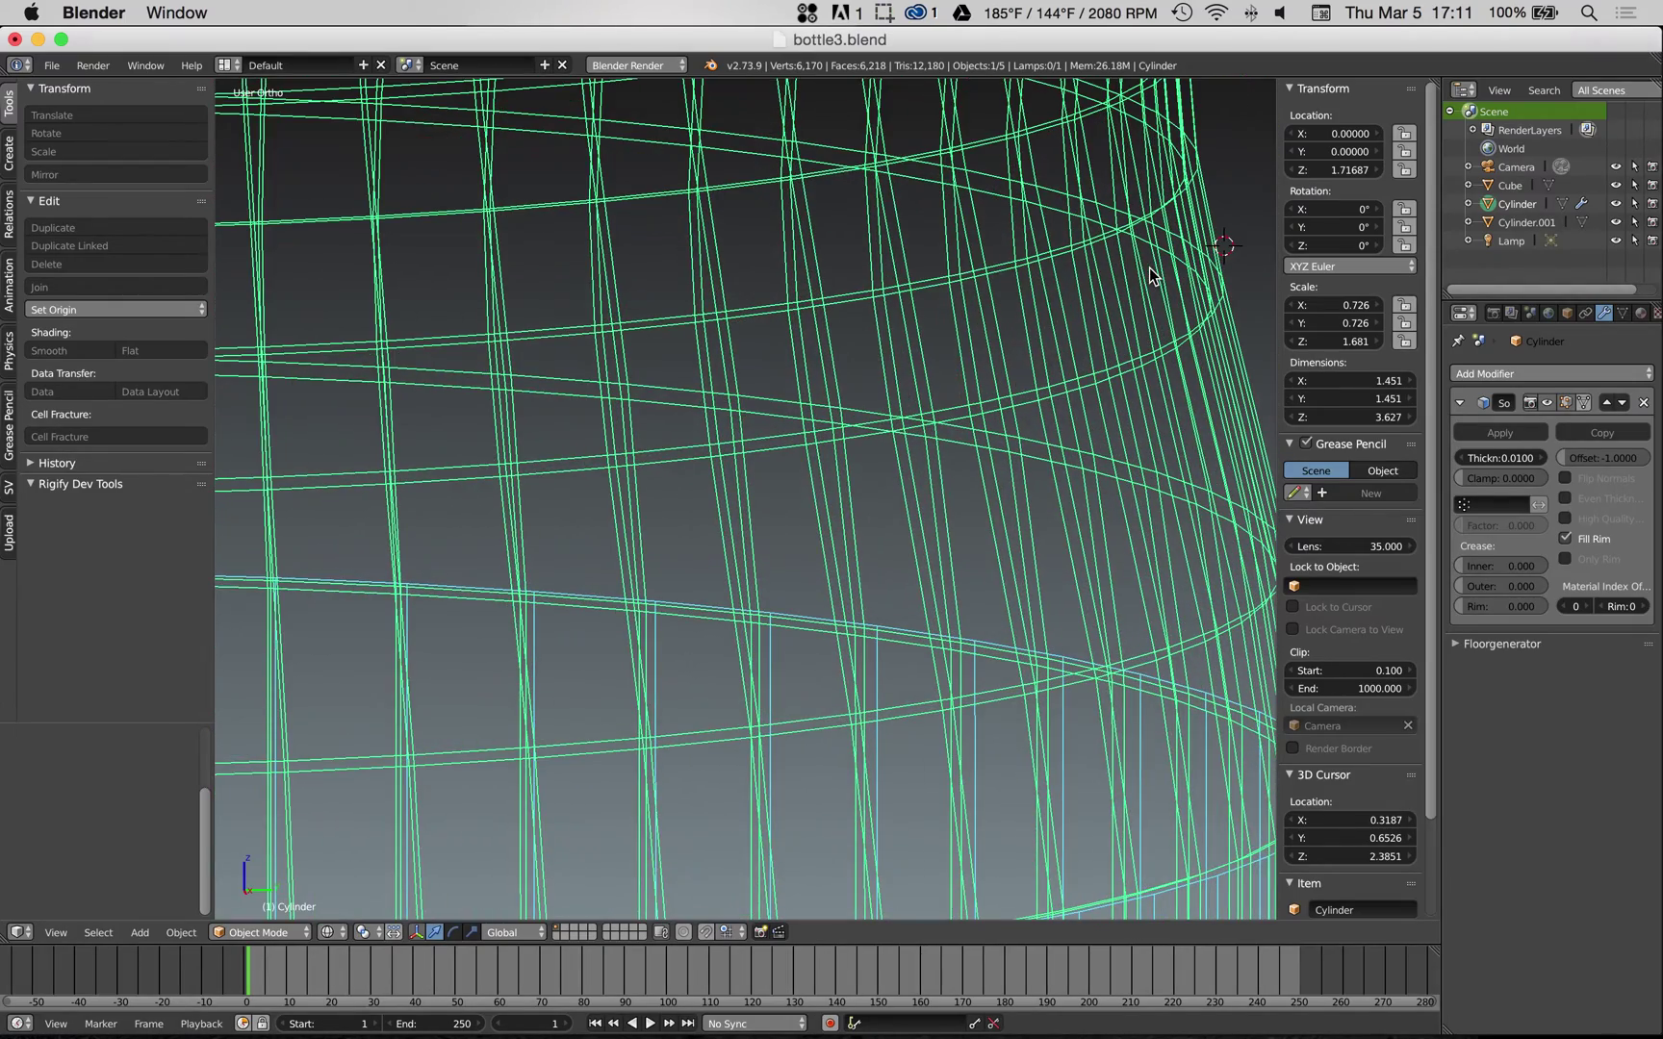
shift+middle_drag(1201, 223, 1070, 256)
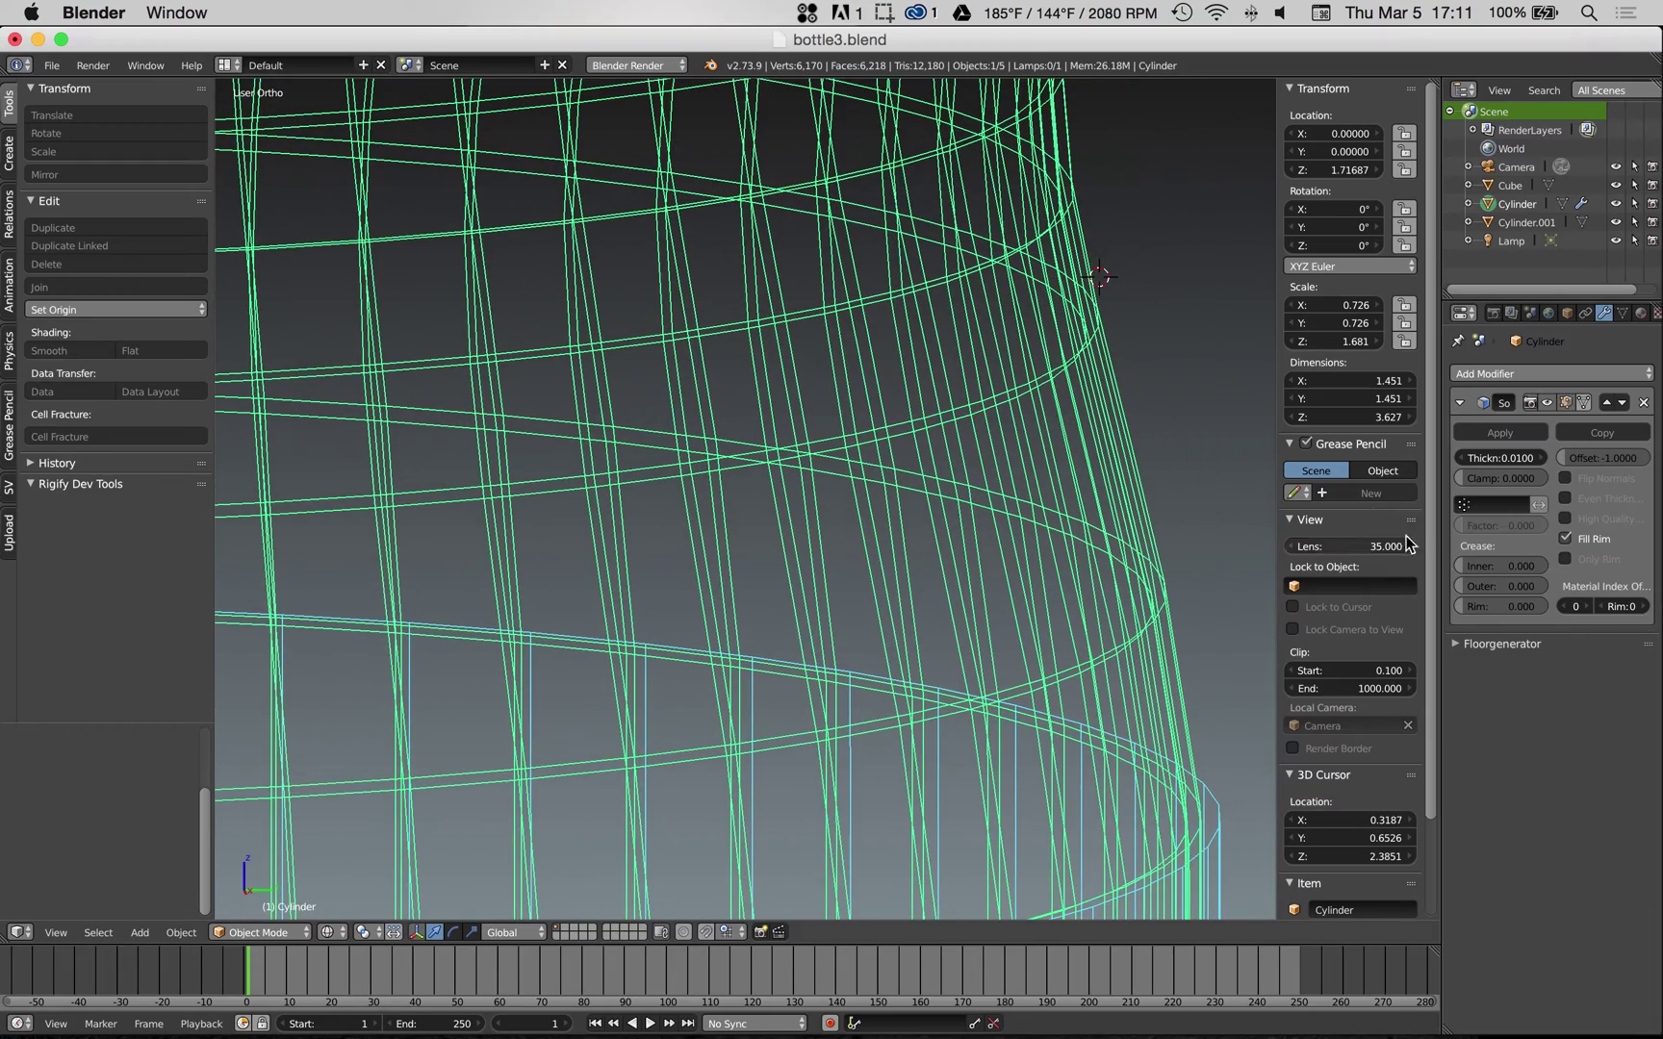
- Set the Solidify modifier's thickness to 0.0240 on the bottle and check the wall along its full height
drag(1538, 459, 1619, 459)
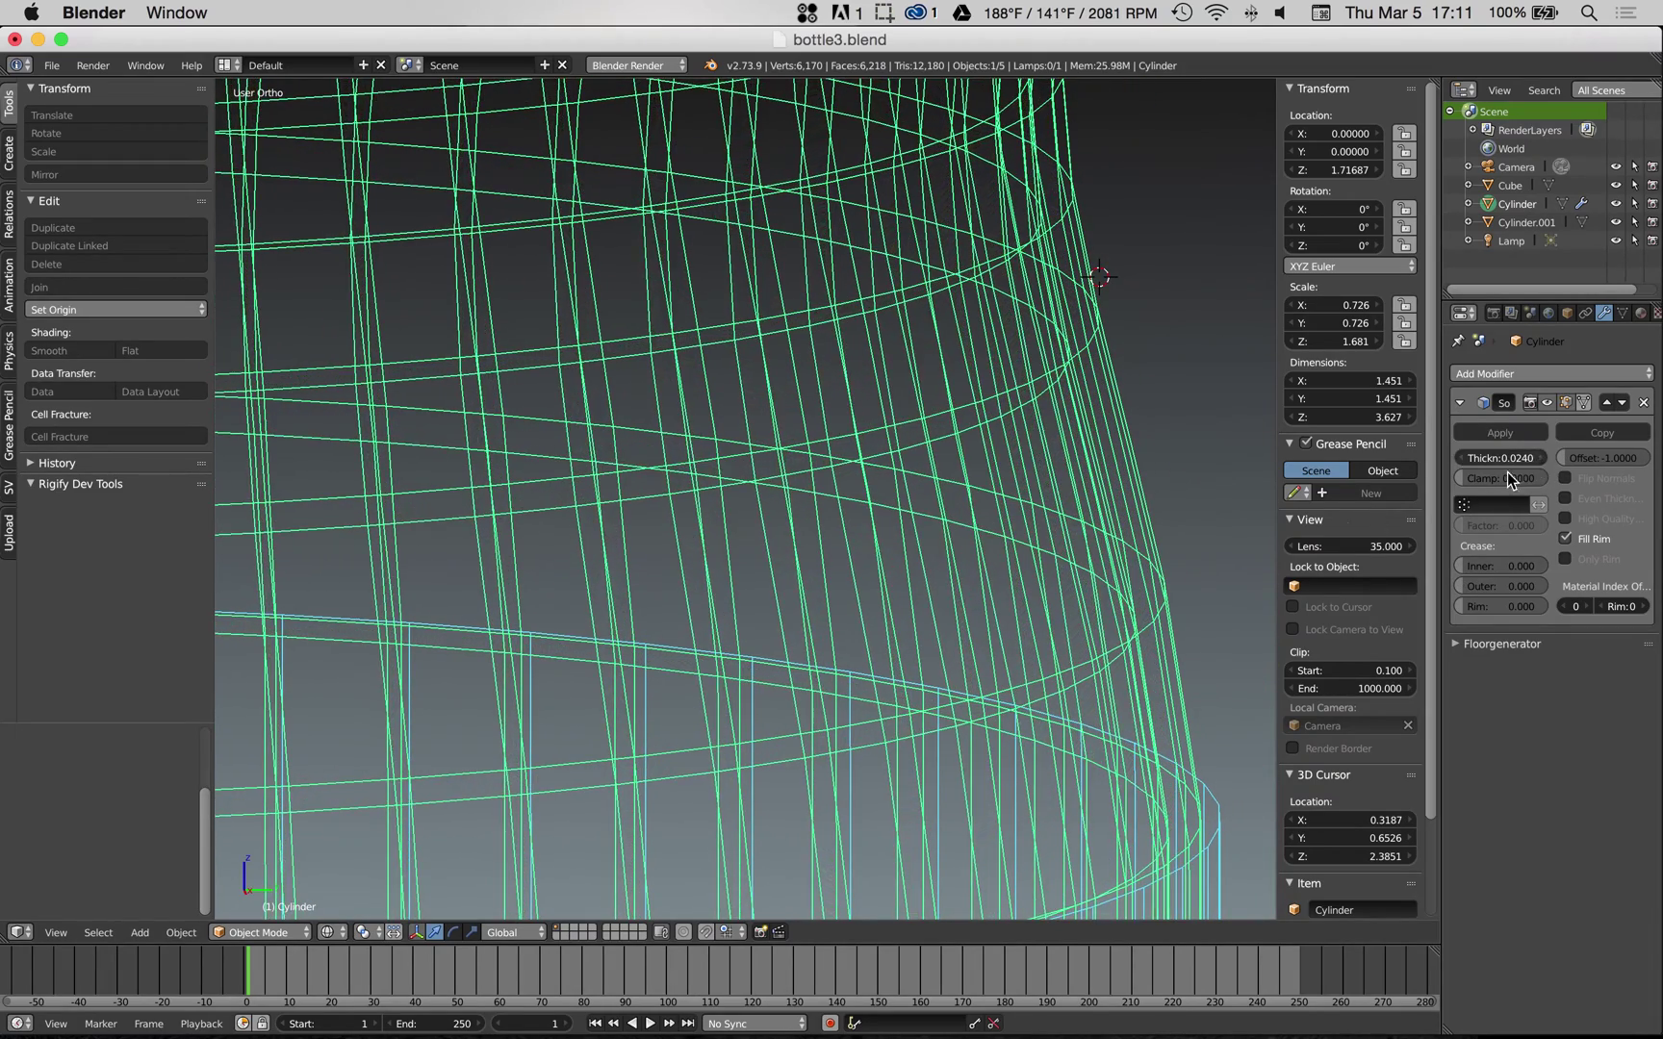
scroll(806, 650, down, 8)
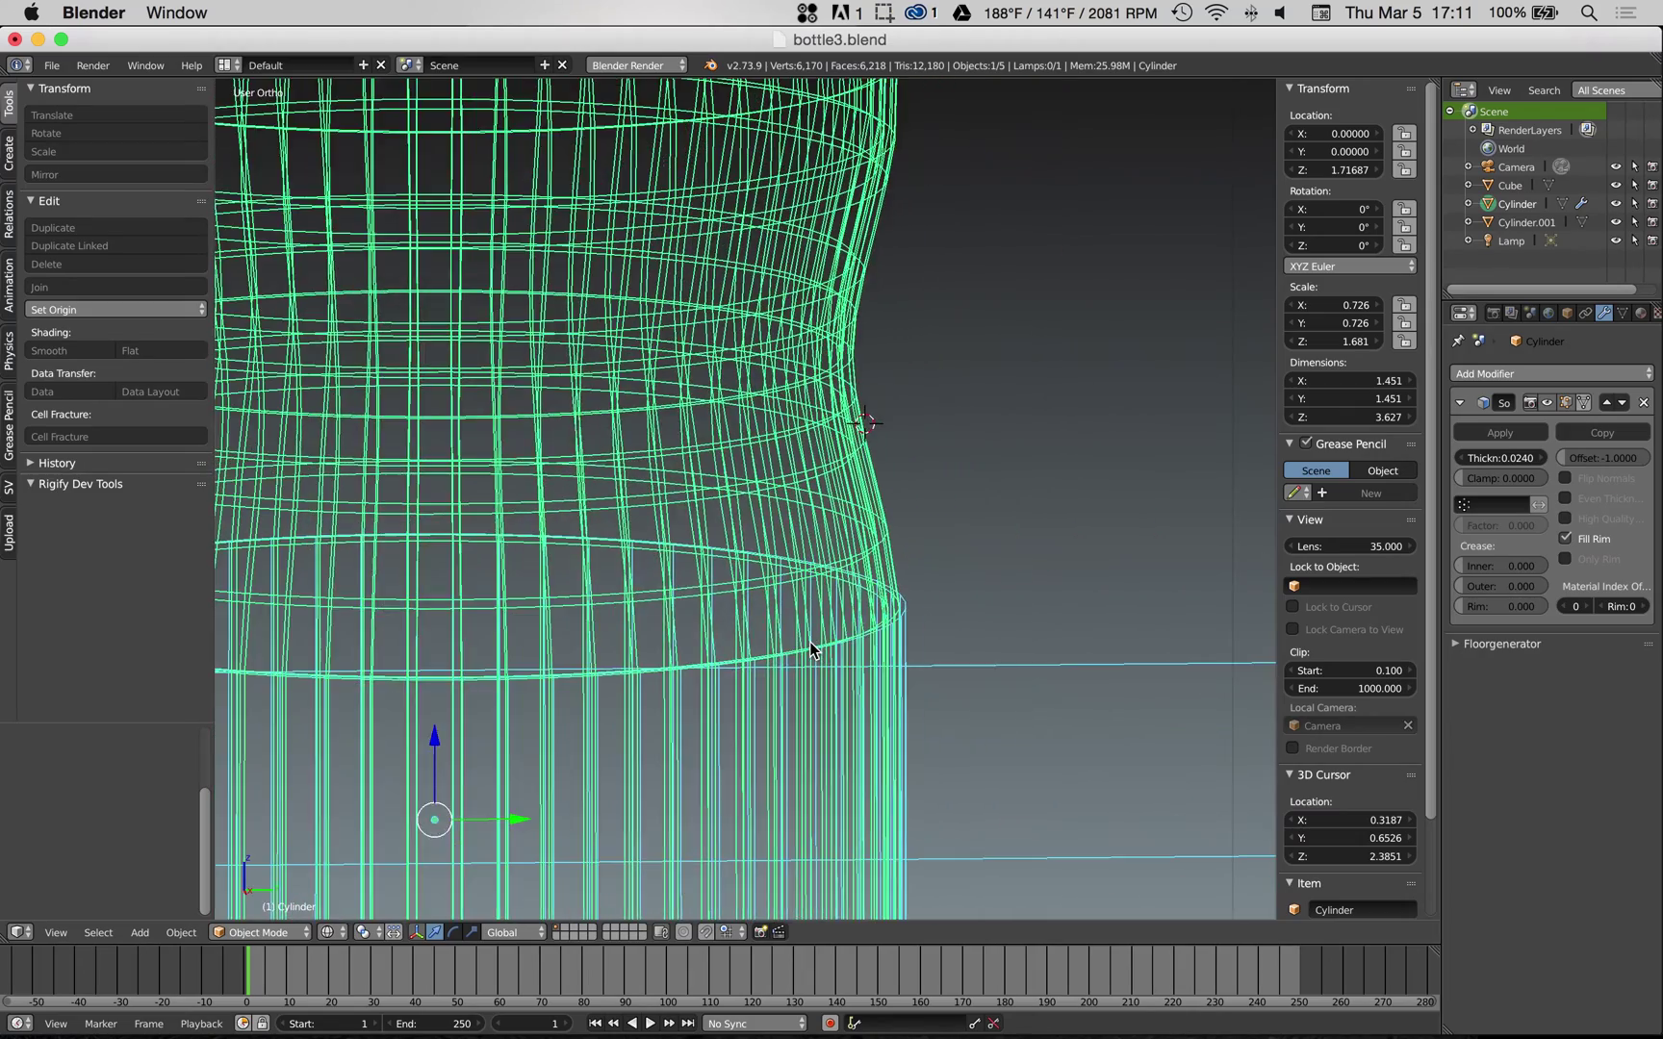
scroll(810, 642, down, 5)
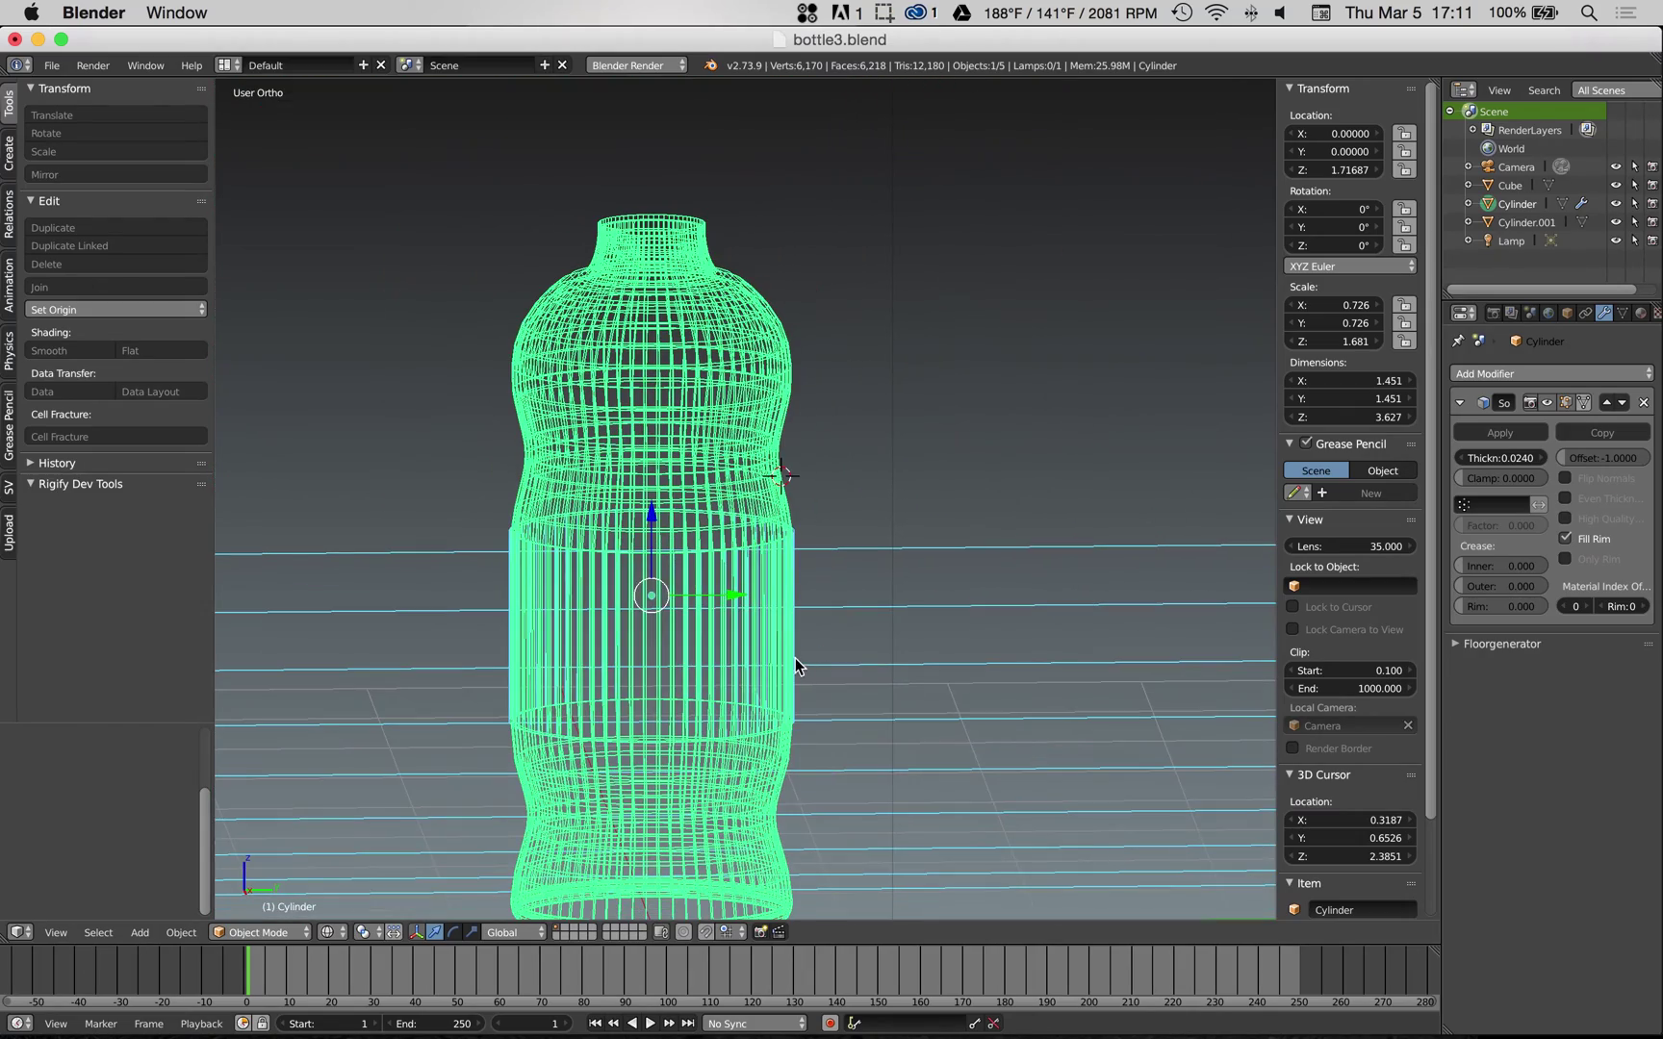
middle_drag(739, 687, 824, 585)
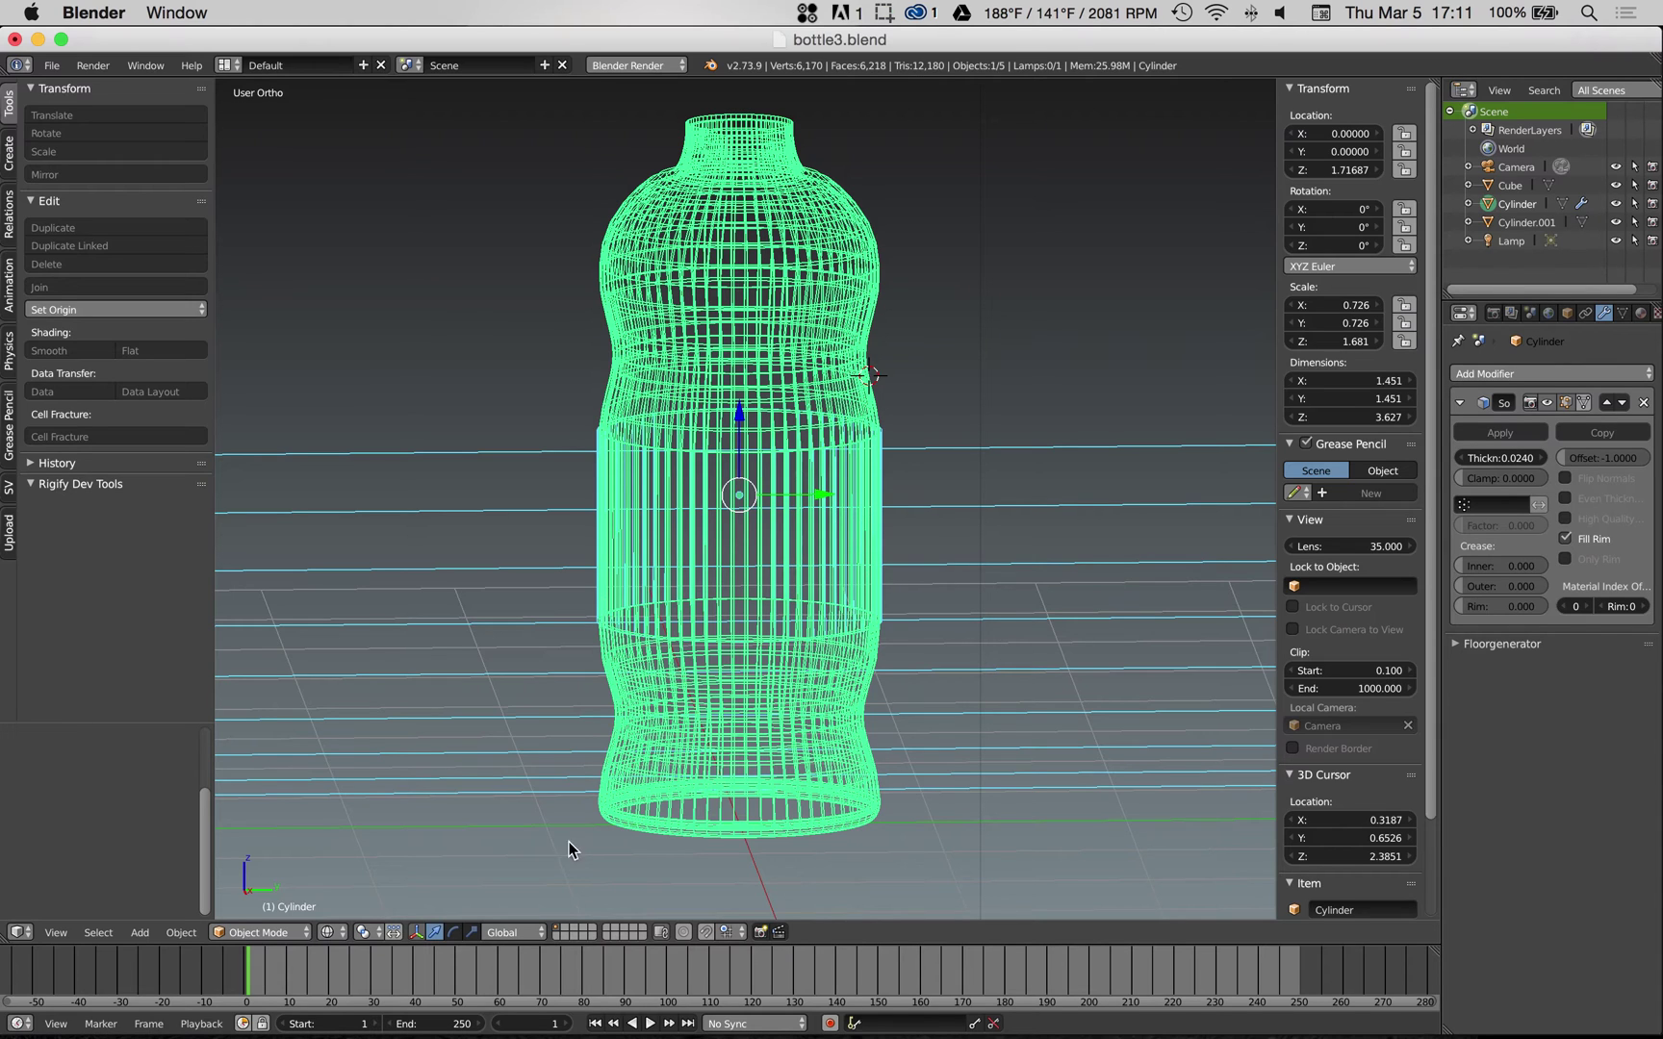
- Display the scene in solid shading and apply the Solidify modifier to the bottle
click(331, 931)
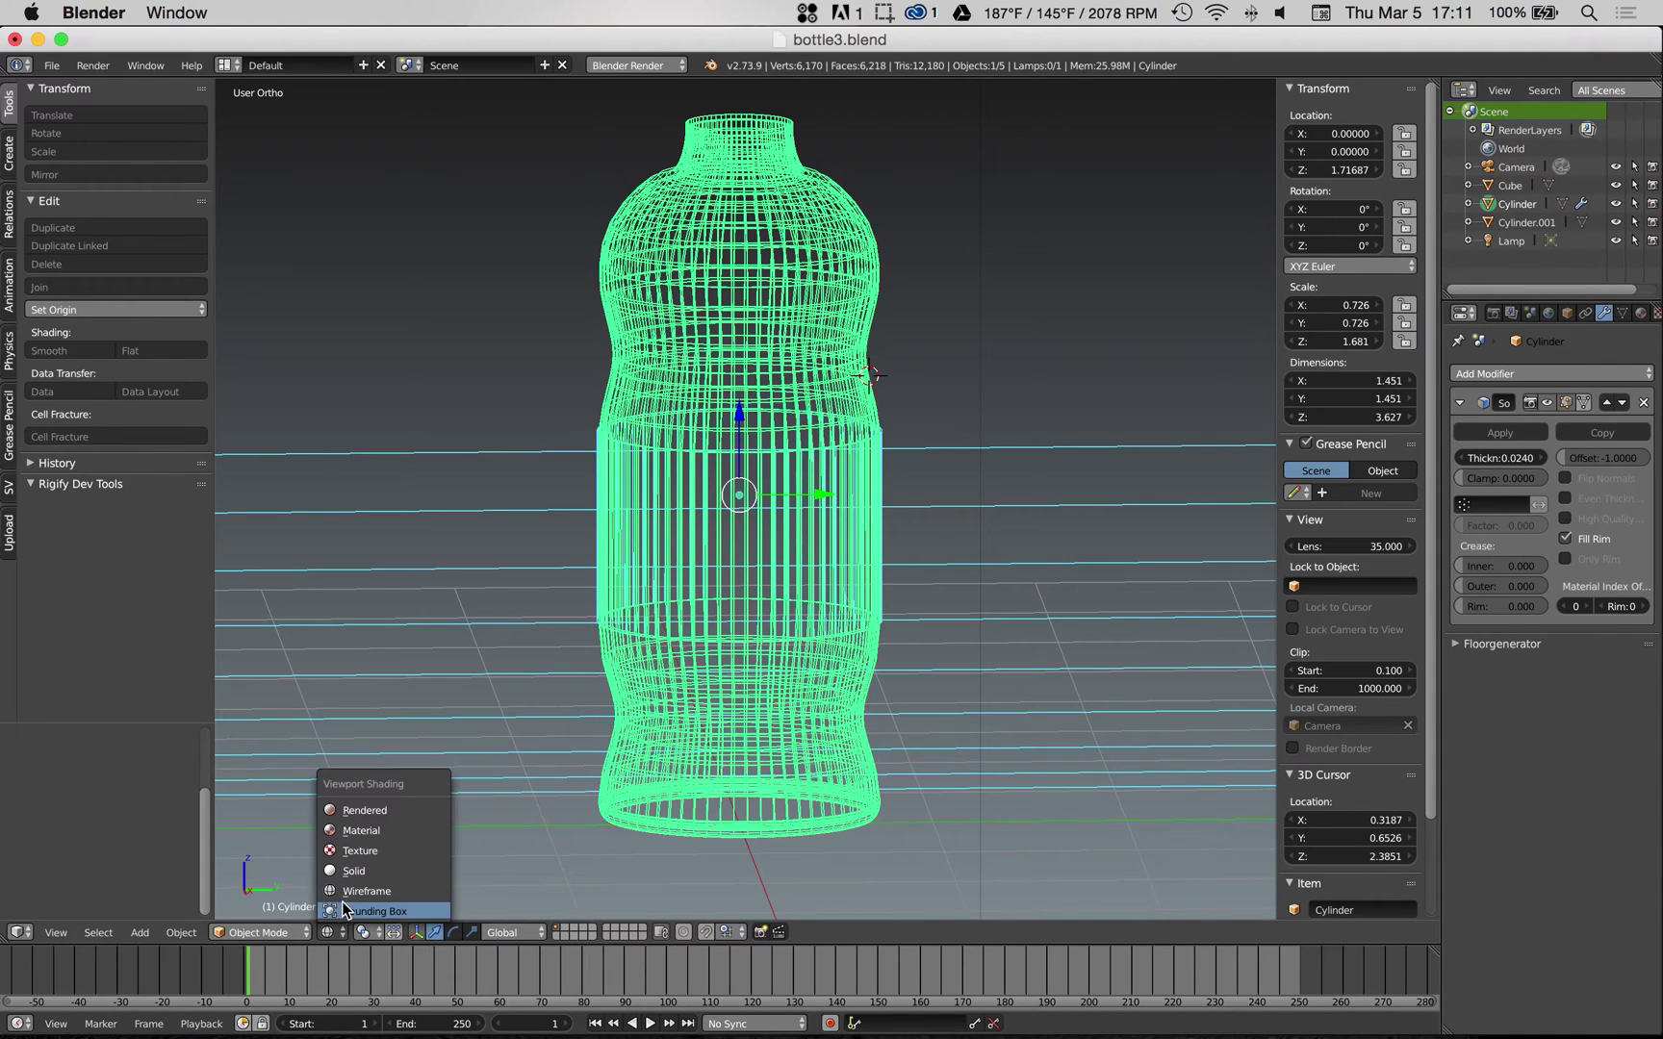
click(355, 871)
mouse_move(835, 501)
middle_down()
mouse_move(924, 472)
mouse_move(902, 446)
mouse_move(906, 415)
mouse_move(924, 467)
mouse_move(1109, 472)
middle_up()
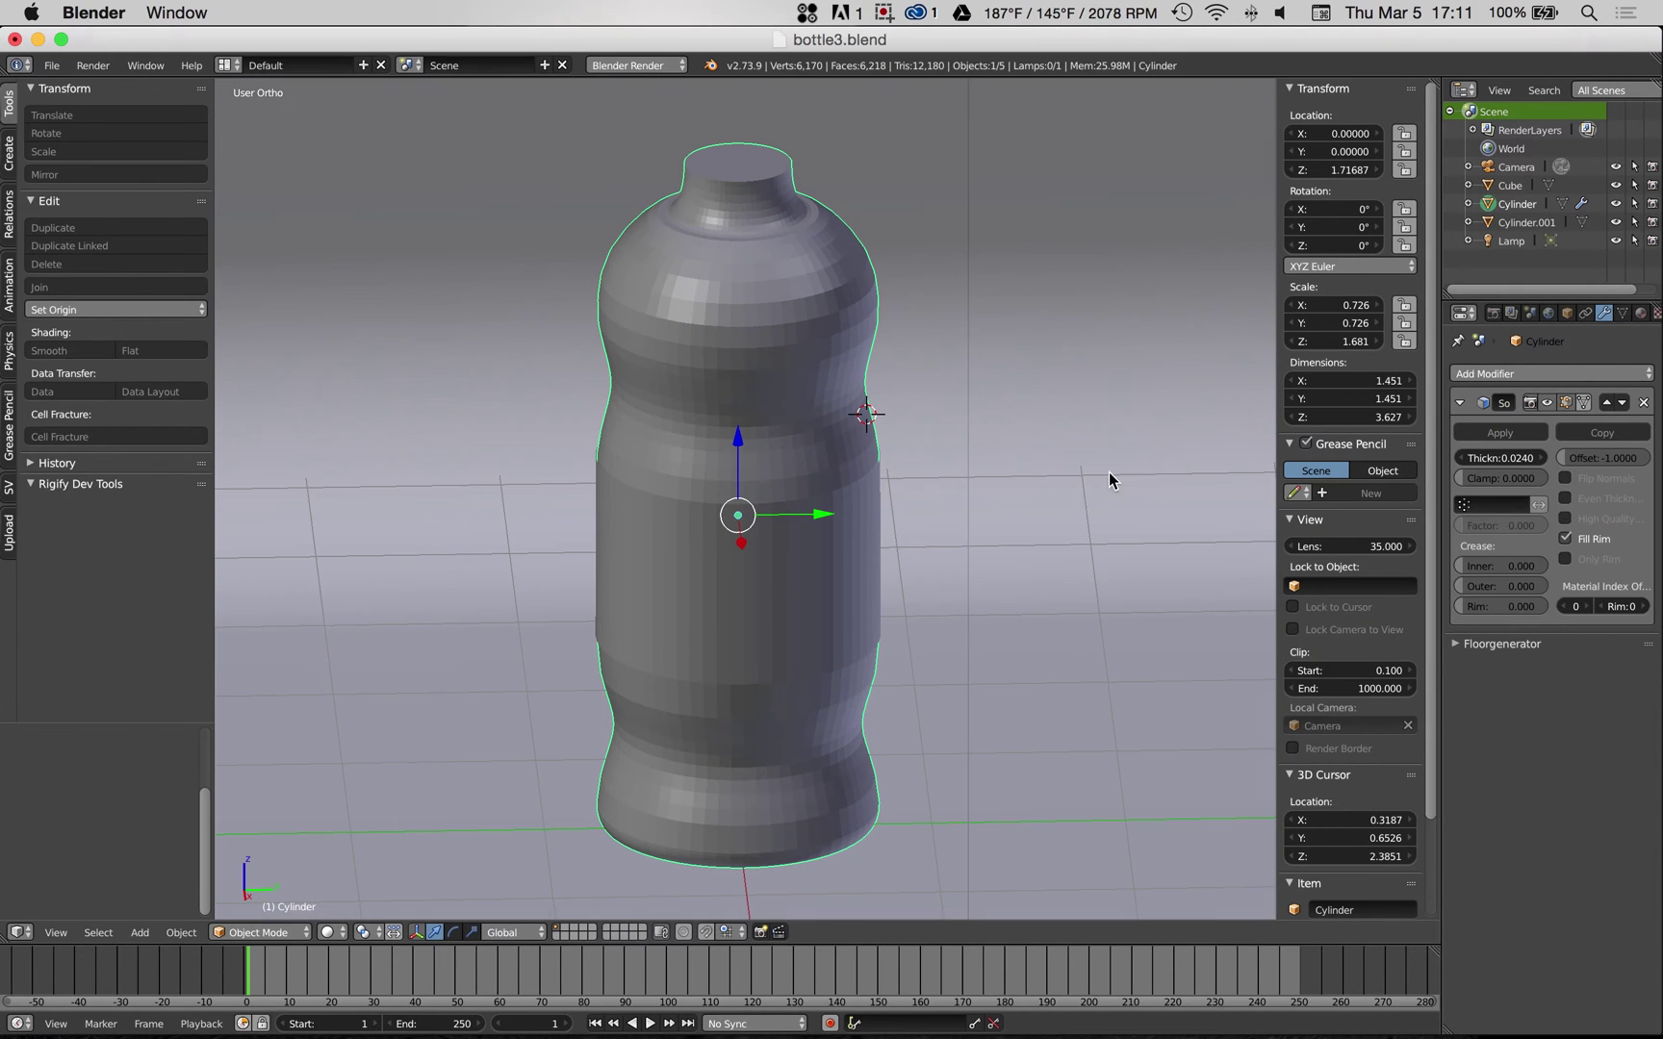
click(1495, 433)
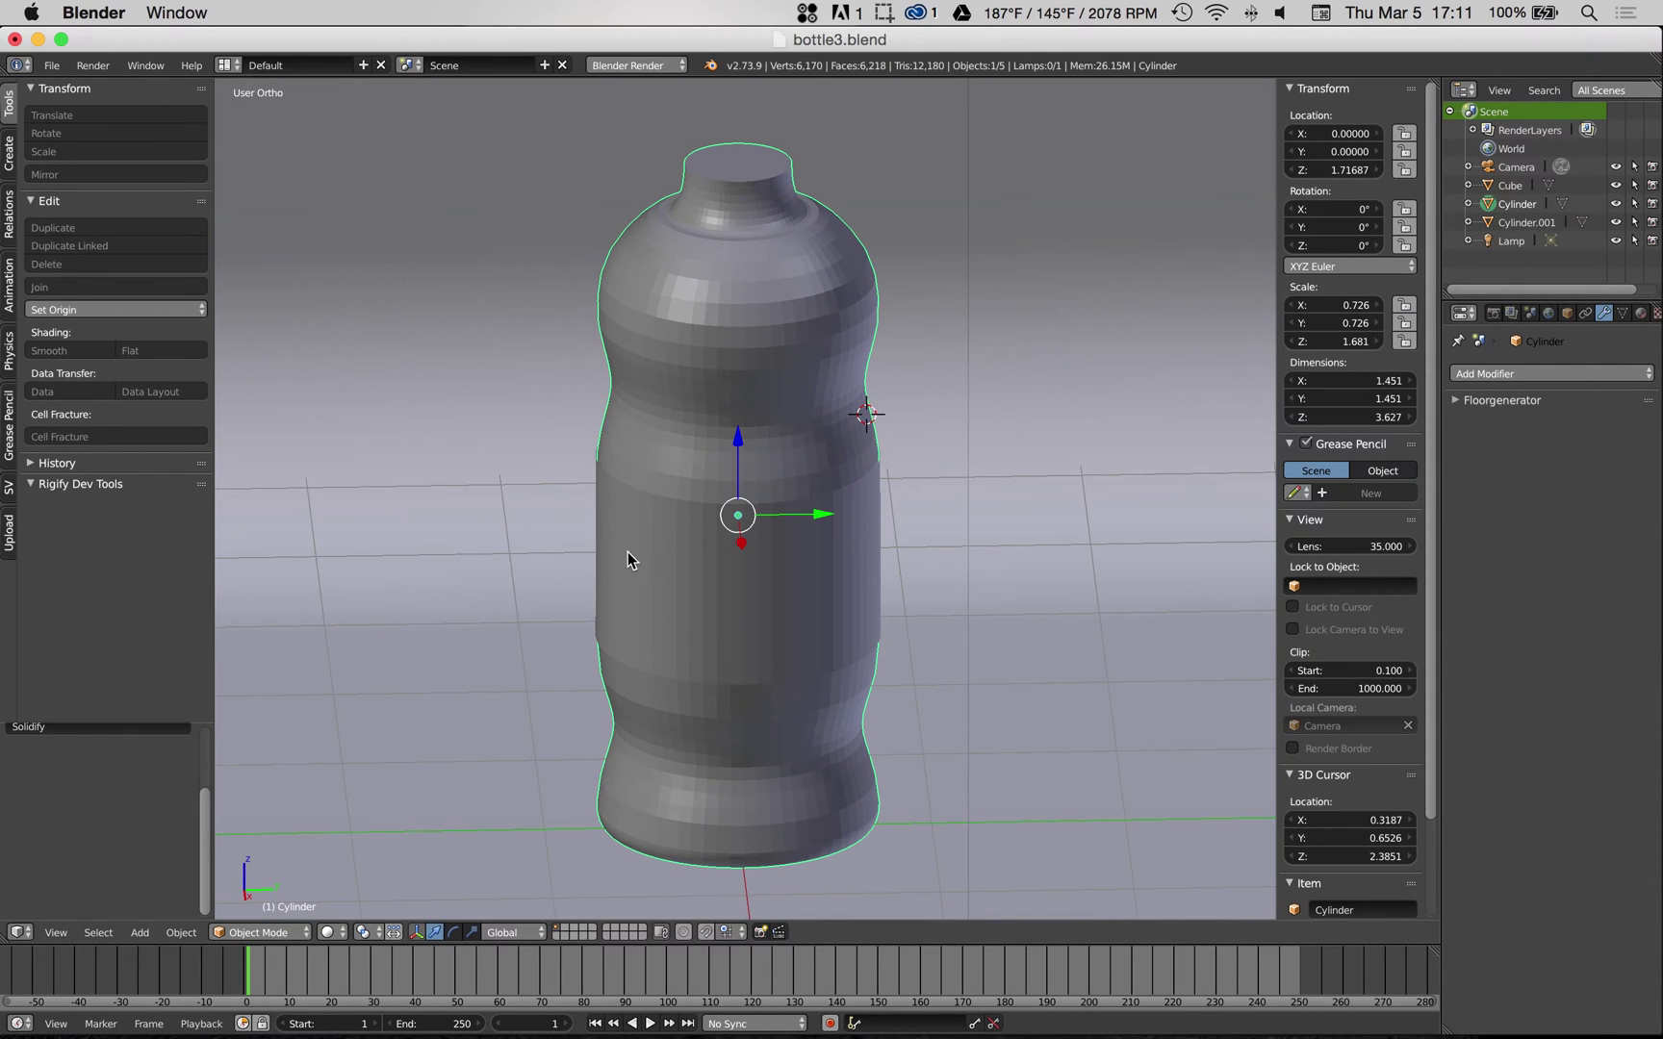
middle_drag(677, 622, 714, 633)
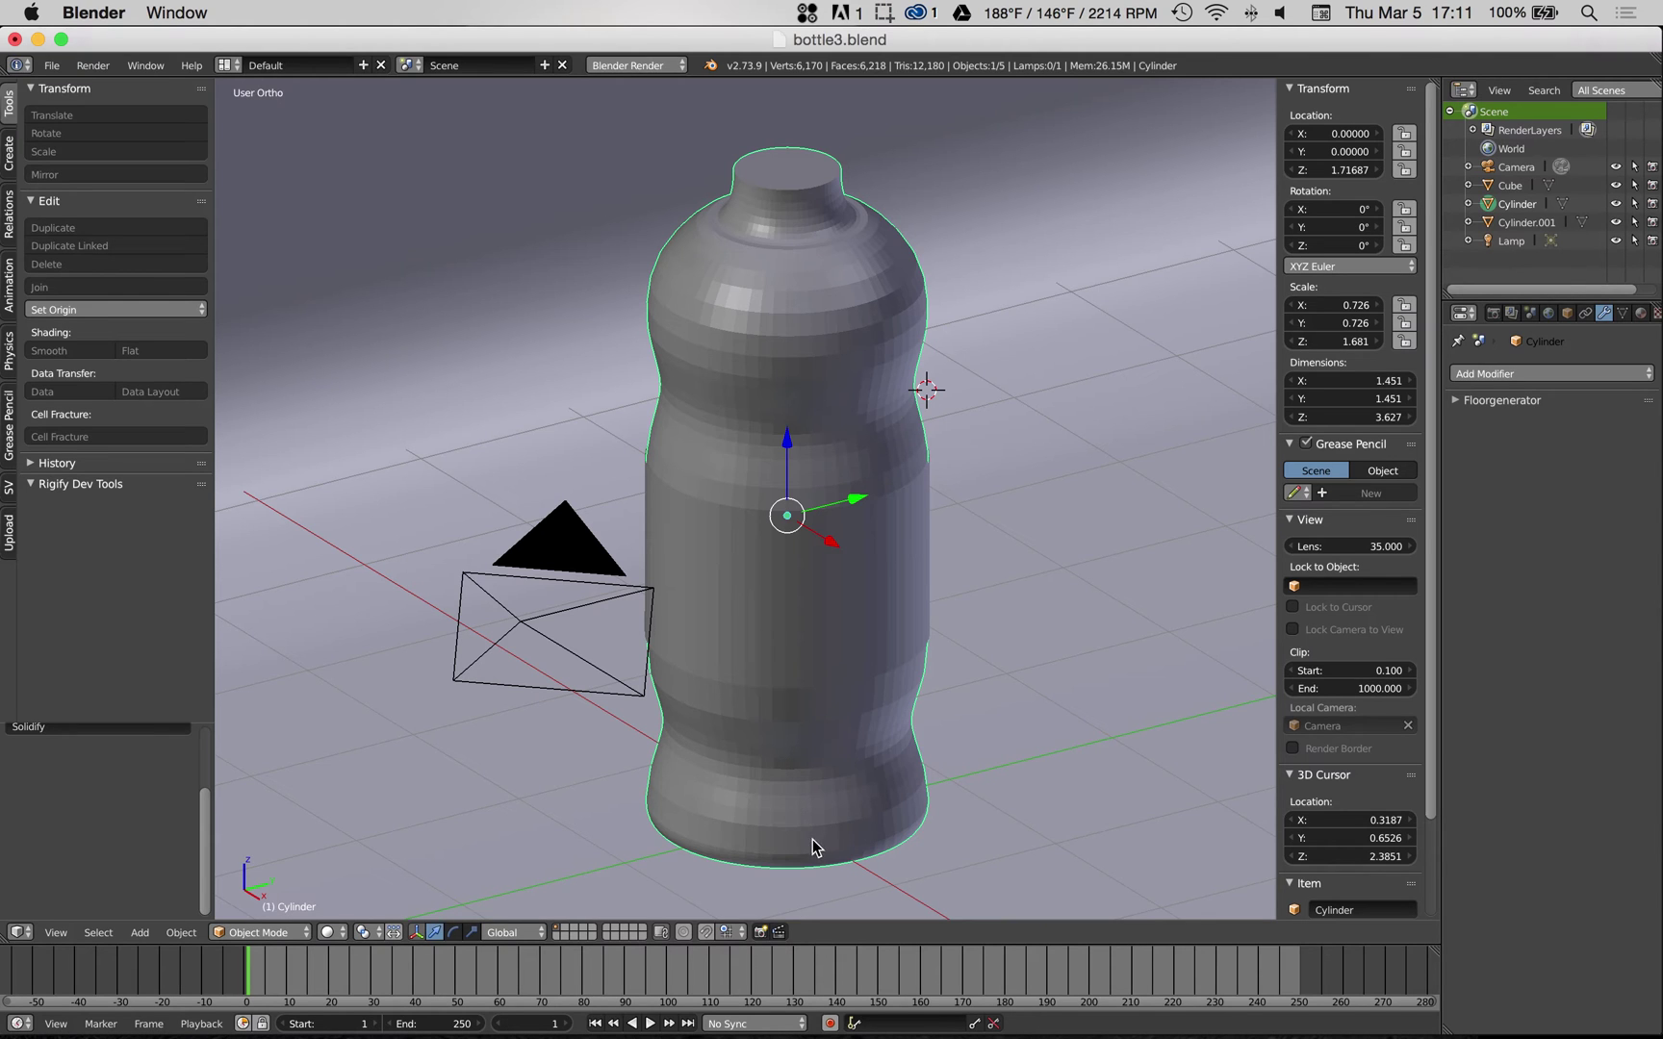
- In Edit Mode with vertex selection, select the centre vertex of the bottle's inner bottom
key(ctrl+Tab)
click(847, 842)
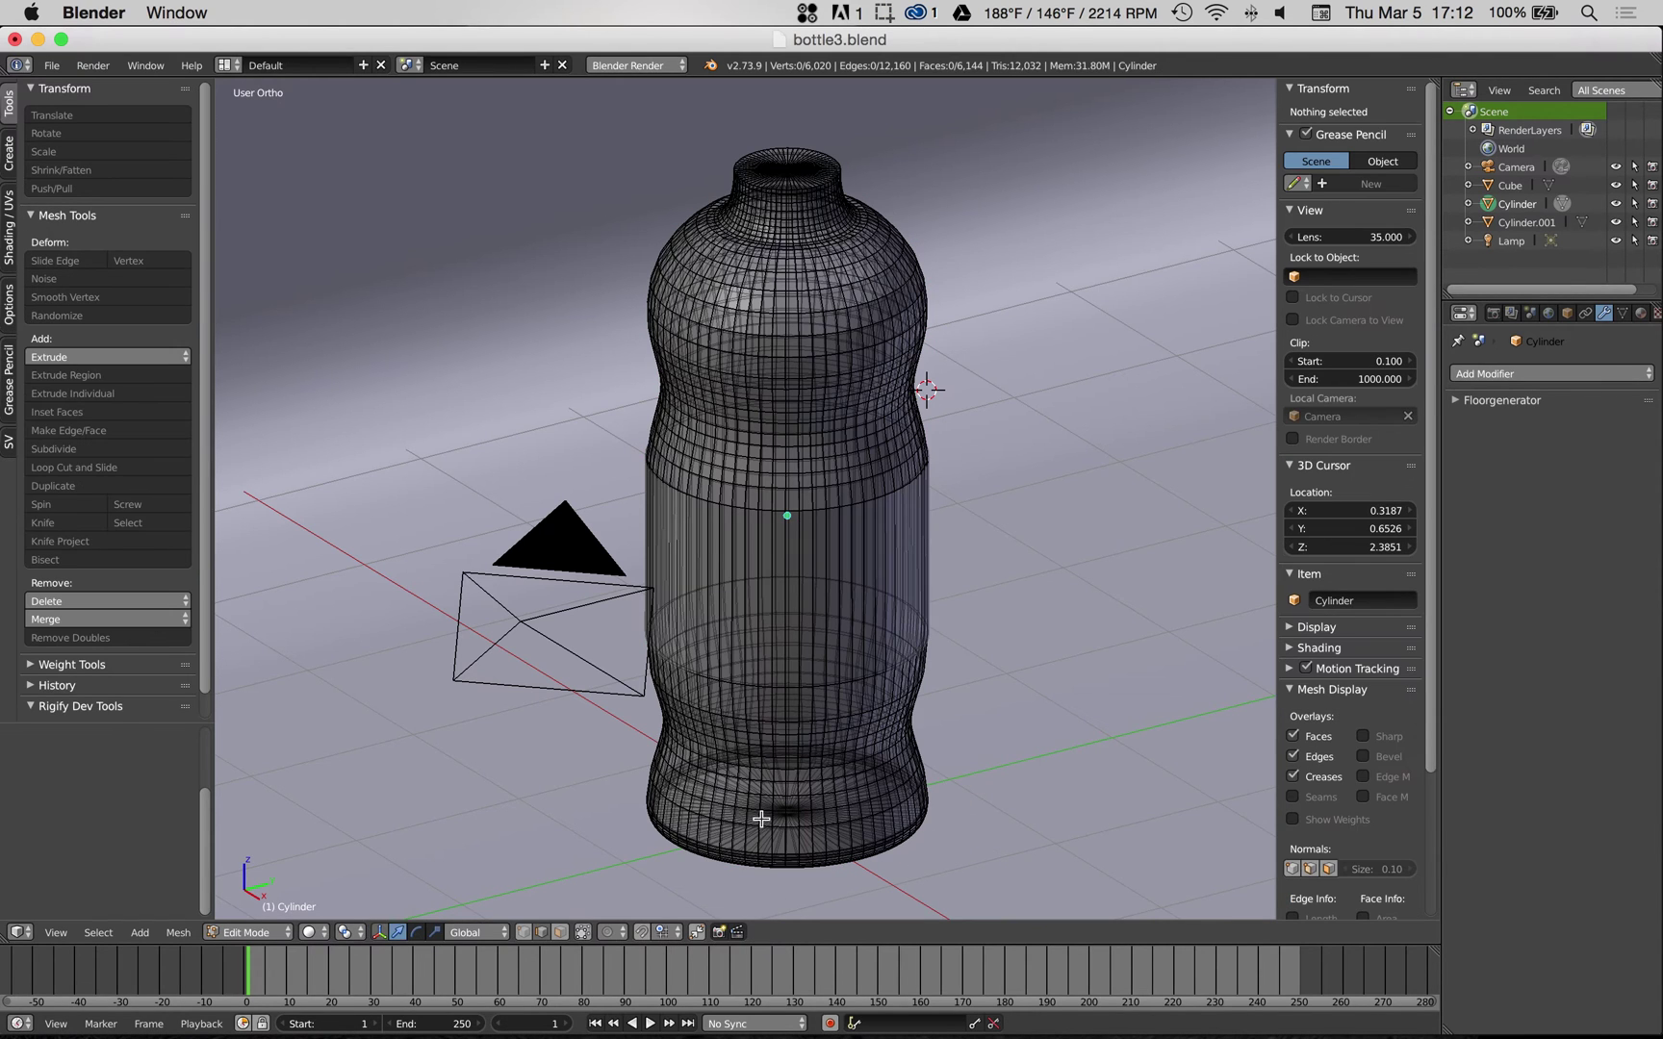
scroll(760, 828, up, 5)
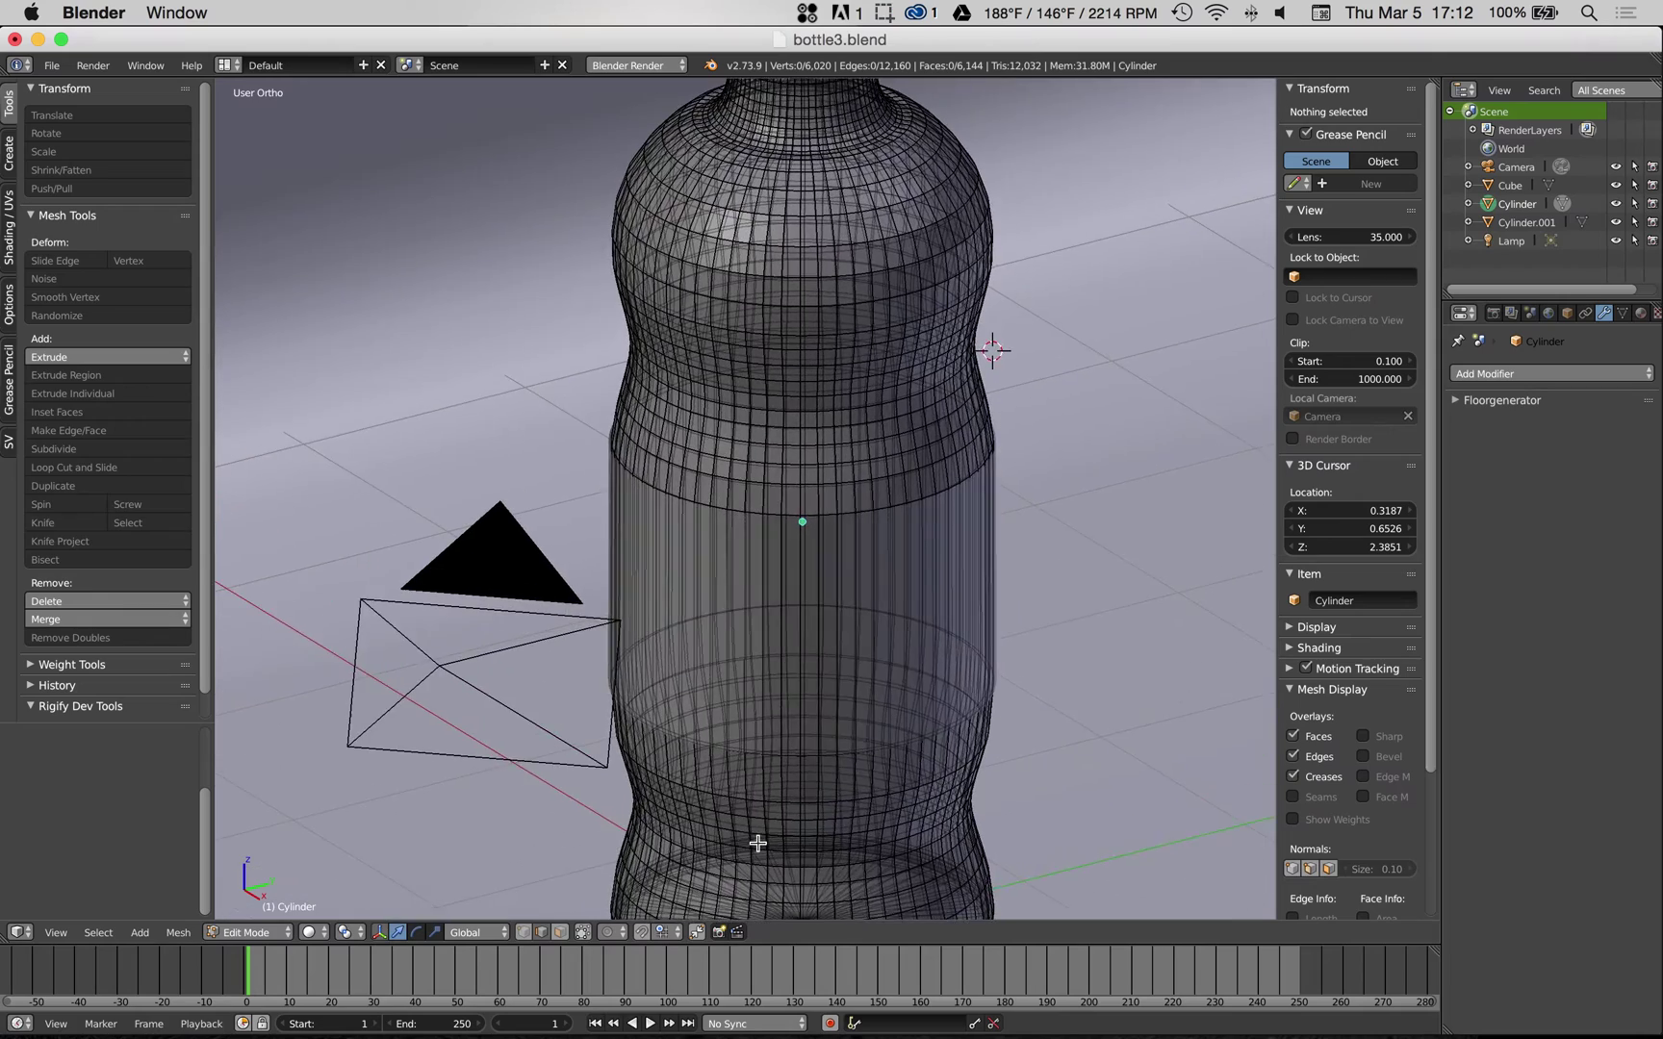
shift+middle_drag(759, 836, 767, 460)
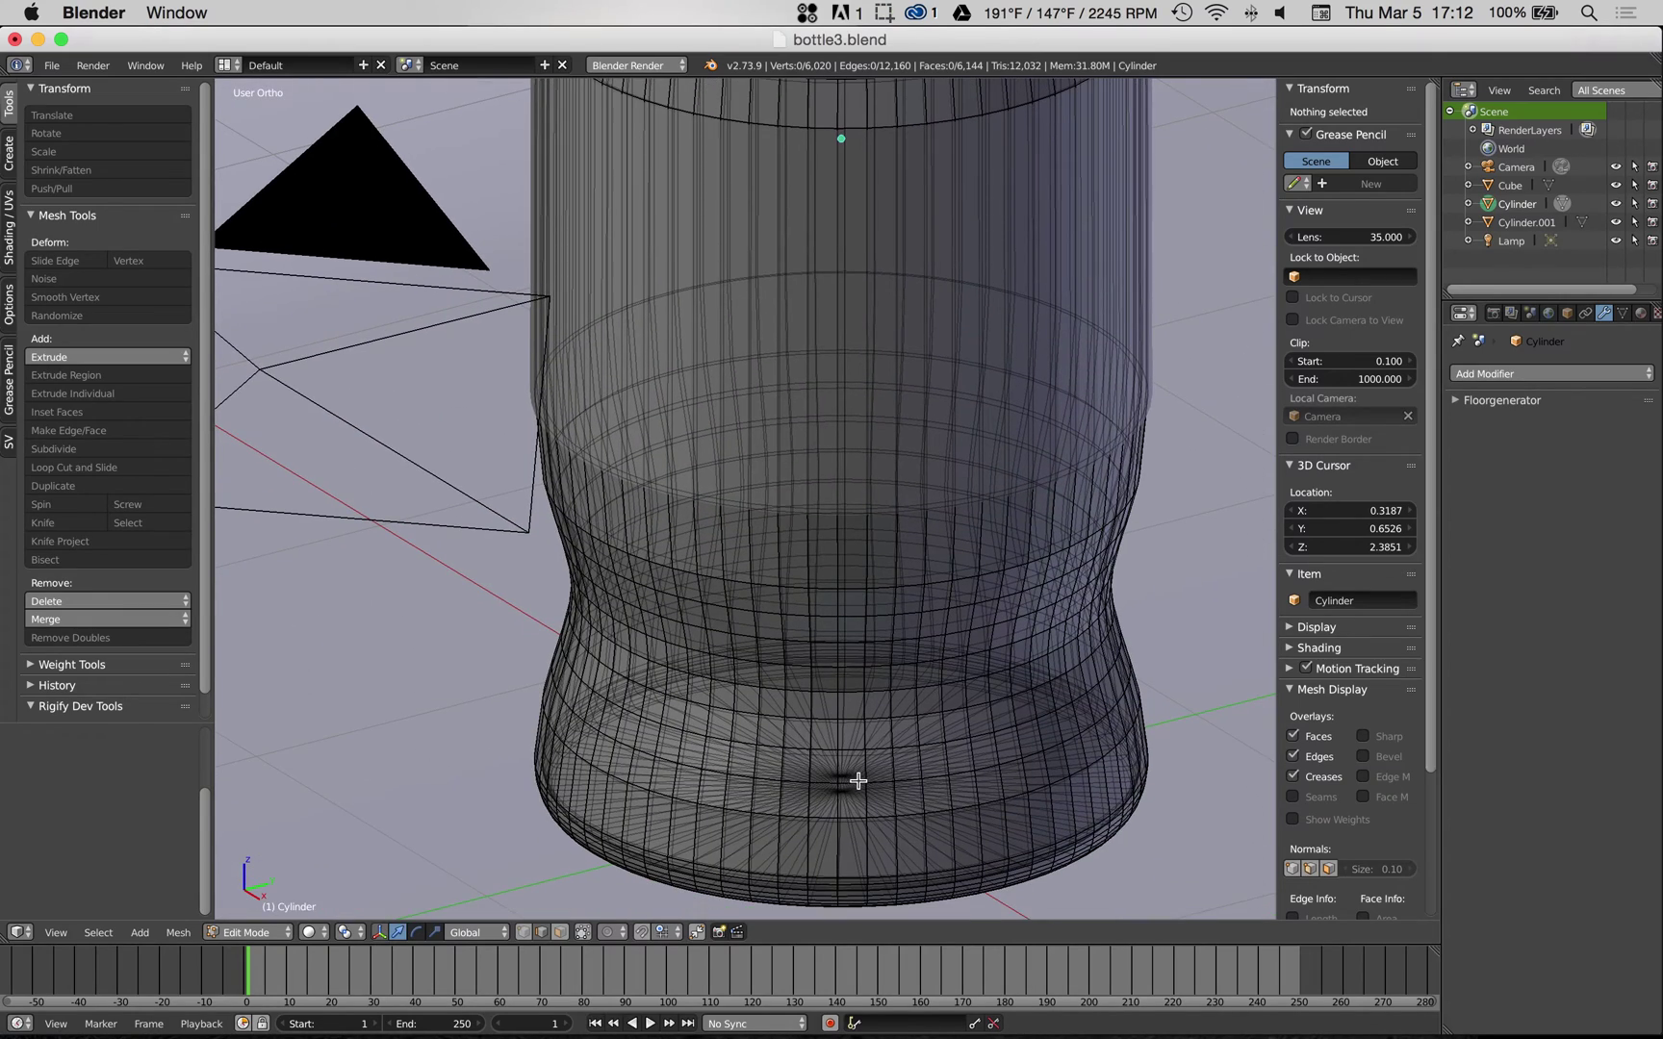
scroll(840, 777, right, 5)
scroll(838, 780, left, 2)
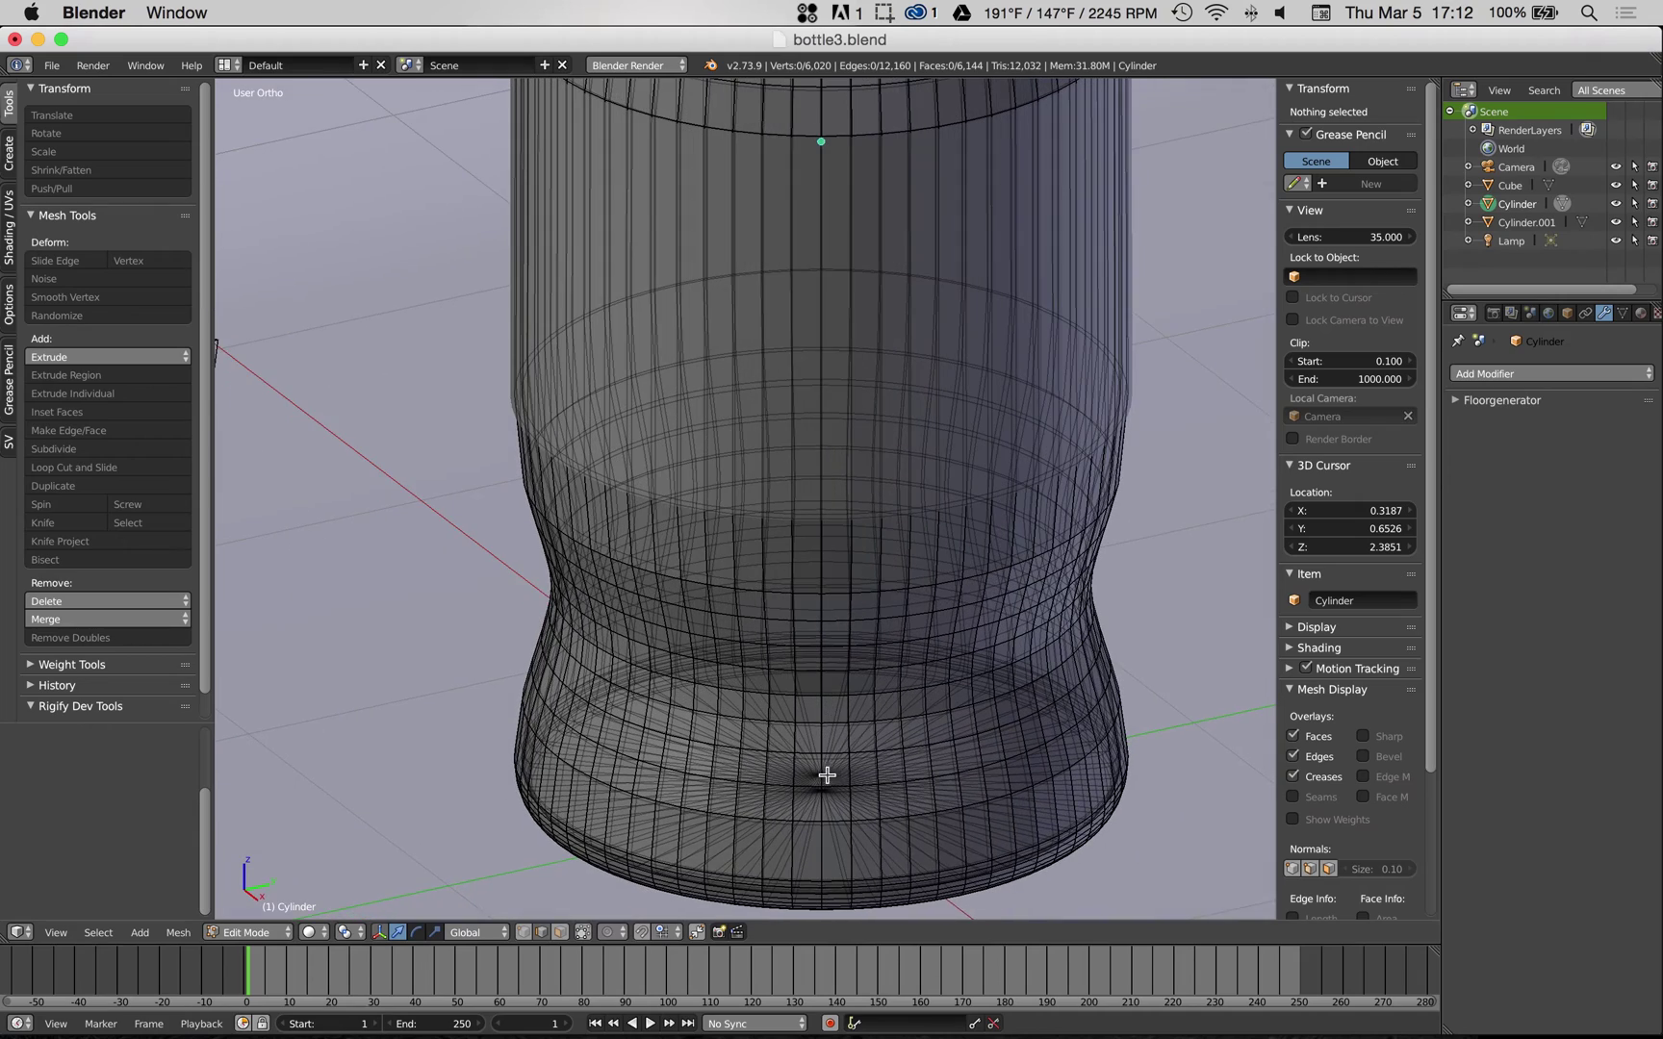
scroll(837, 779, left, 5)
scroll(833, 779, right, 4)
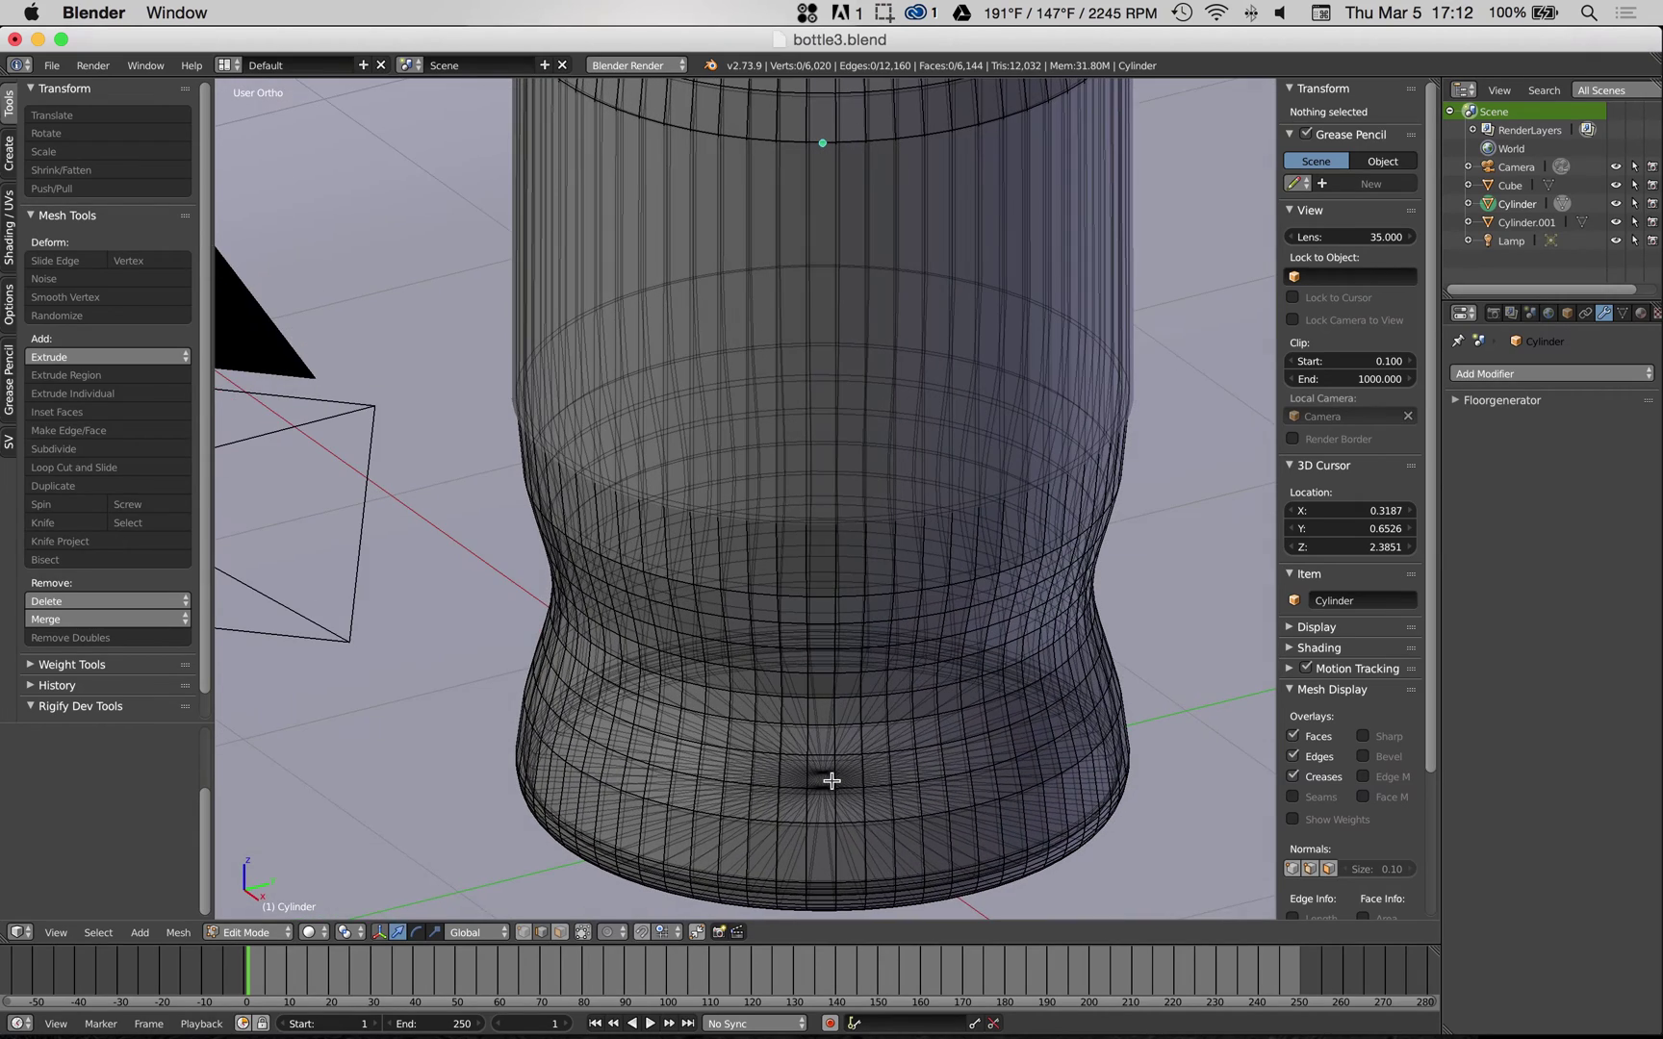
right_click(820, 774)
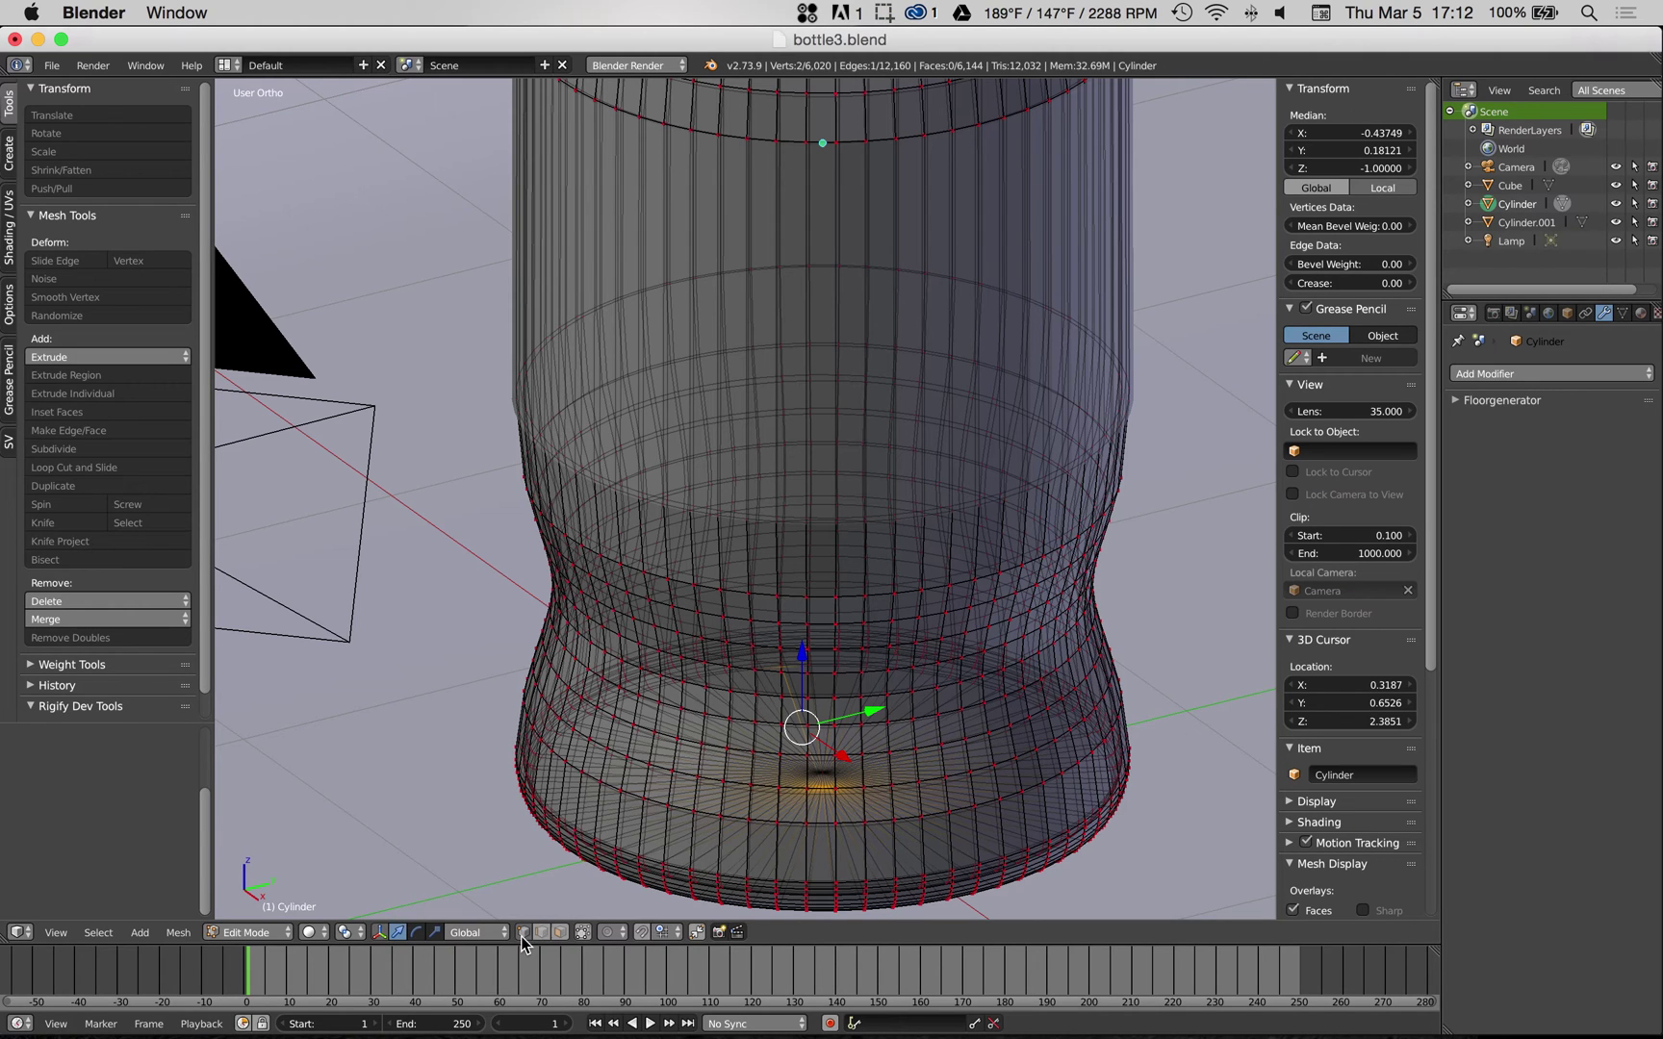
right_click(821, 776)
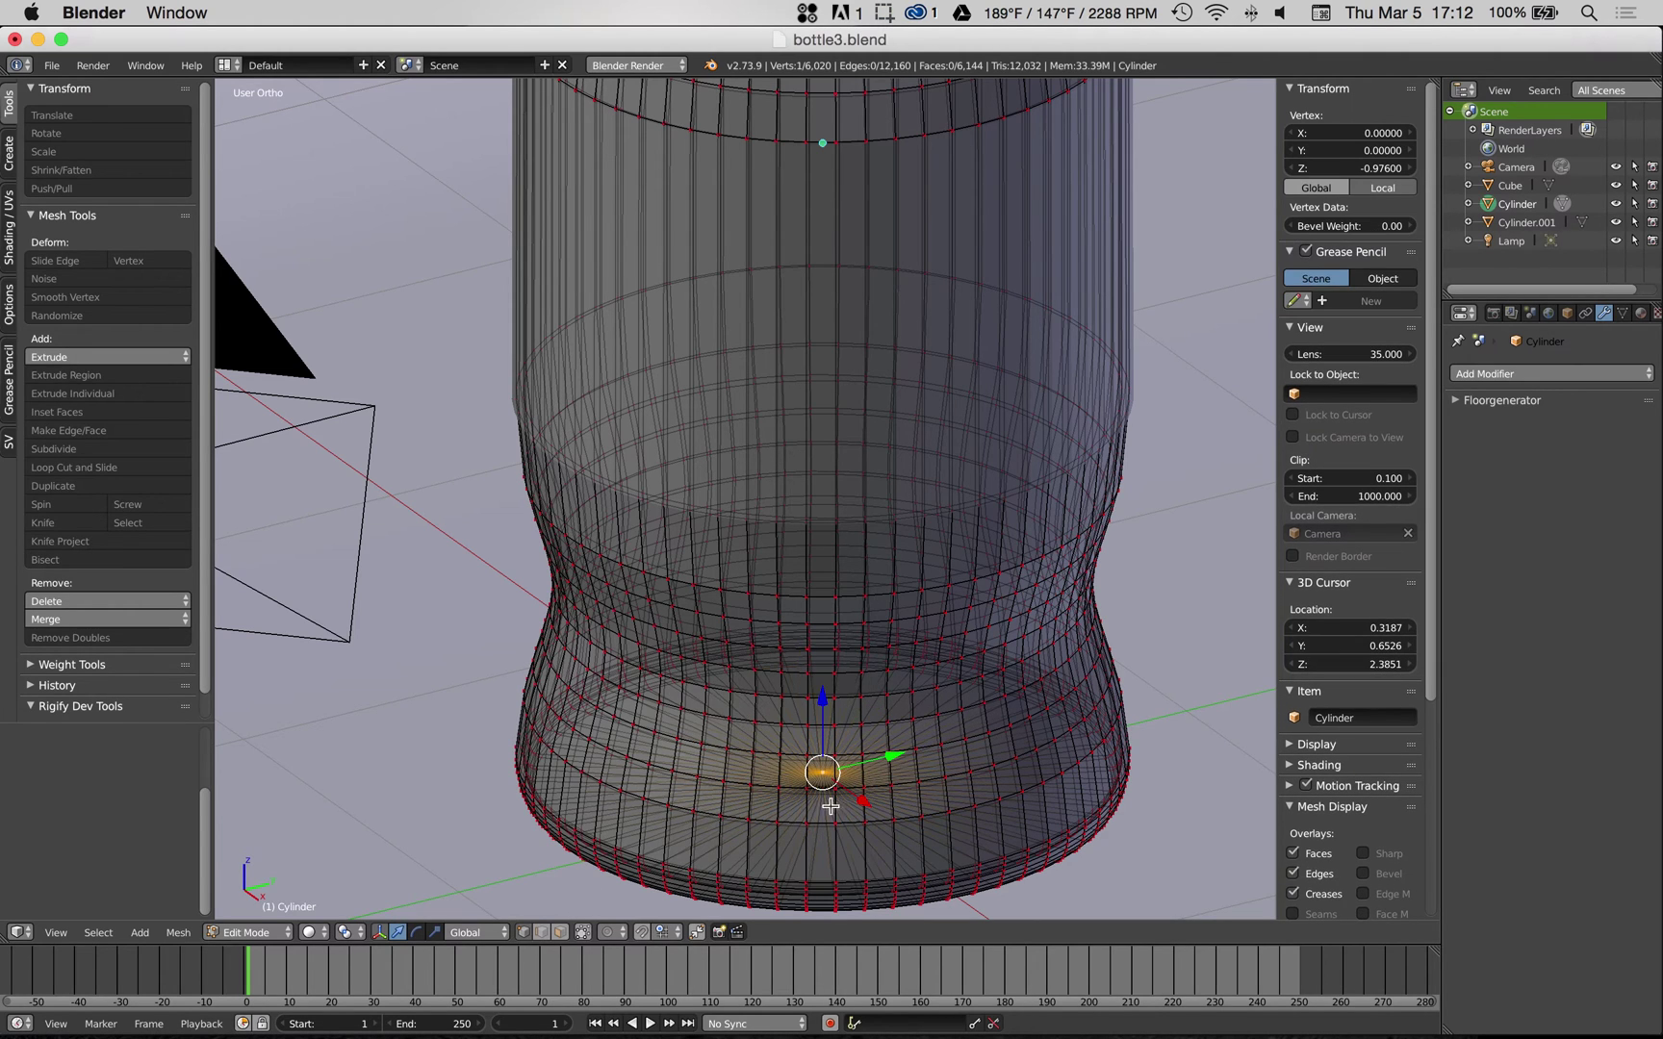
click(815, 795)
- Grow the selection from the inner bottom's centre vertex up the bottle's inner wall to the base of the neck
mouse_move(816, 772)
middle_down()
mouse_move(818, 690)
mouse_move(819, 737)
middle_up()
middle_drag(891, 497, 872, 549)
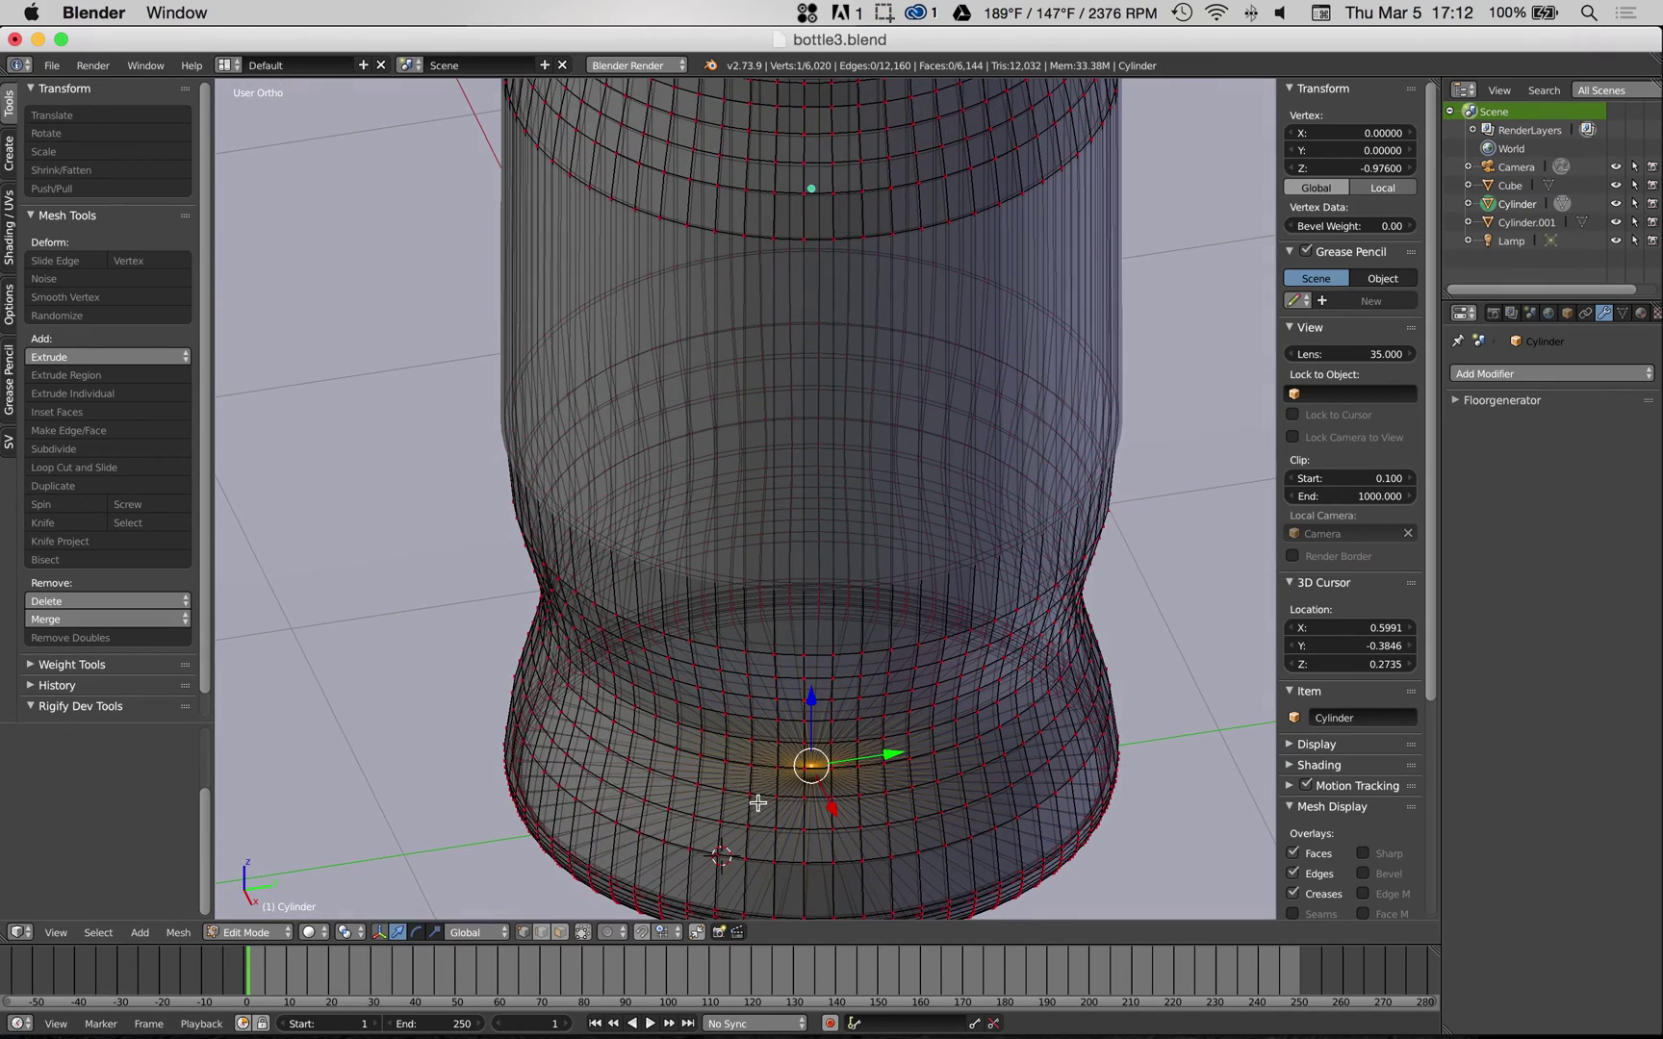
middle_drag(905, 386, 906, 388)
scroll(906, 387, down, 5)
scroll(906, 386, up, 4)
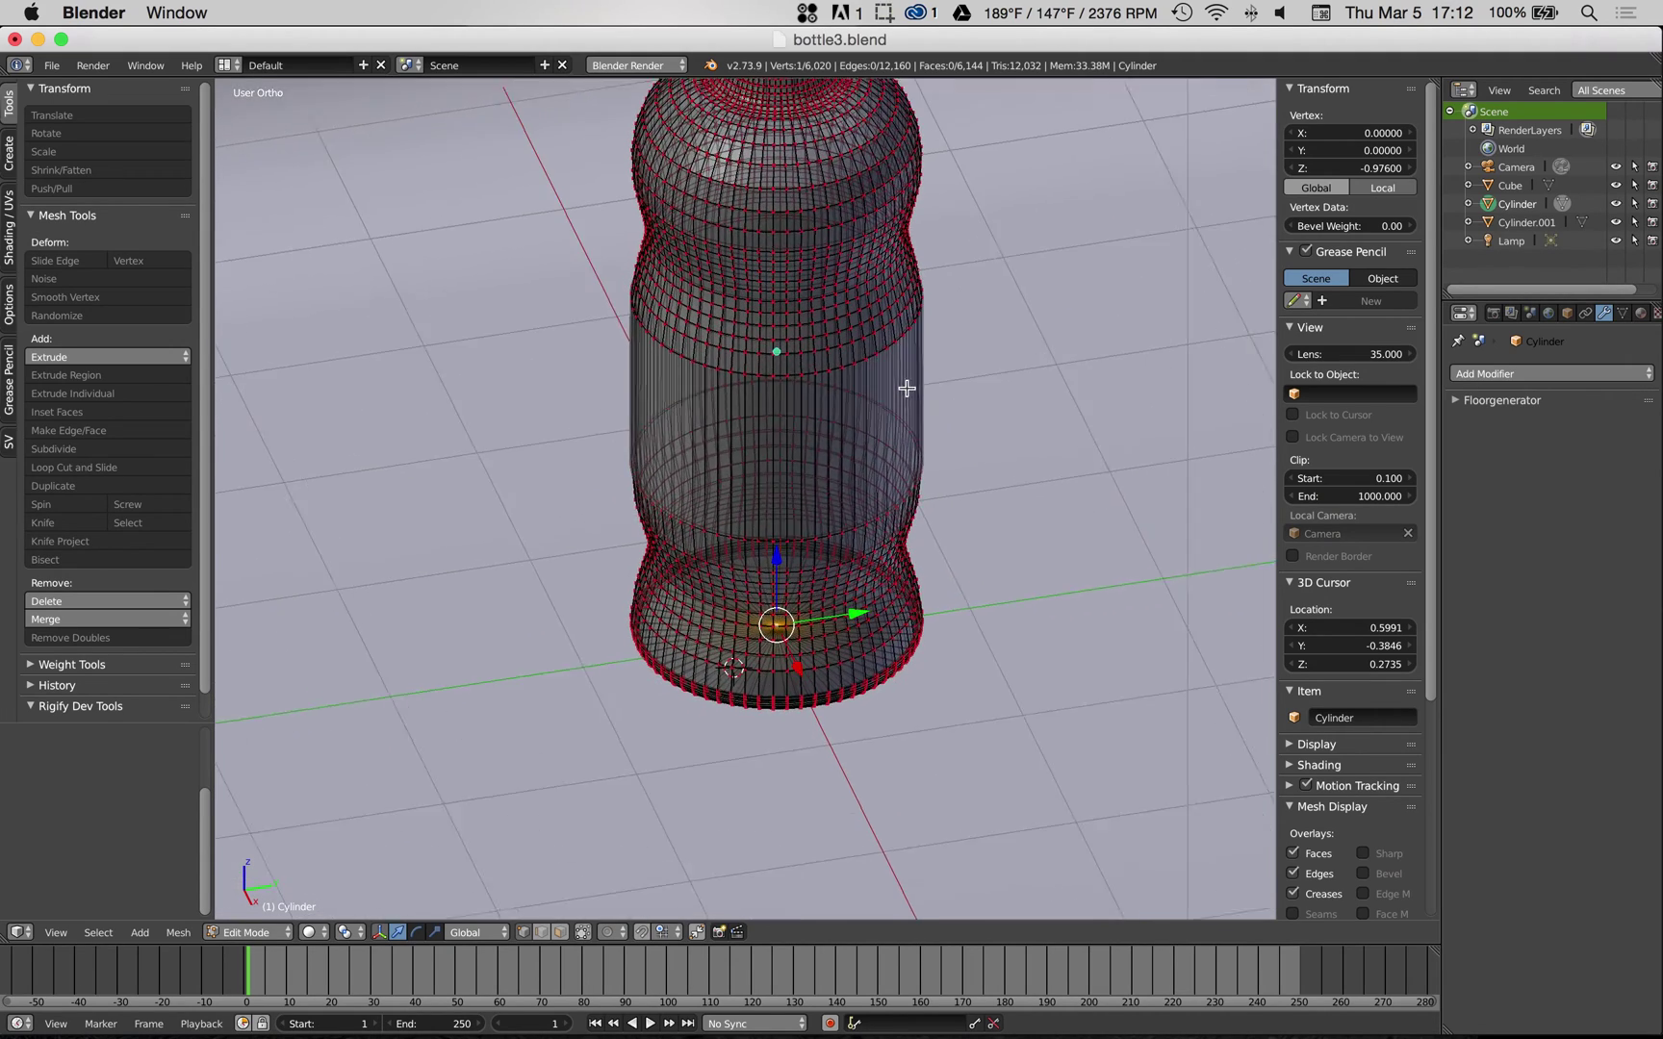
shift+middle_drag(922, 227, 910, 353)
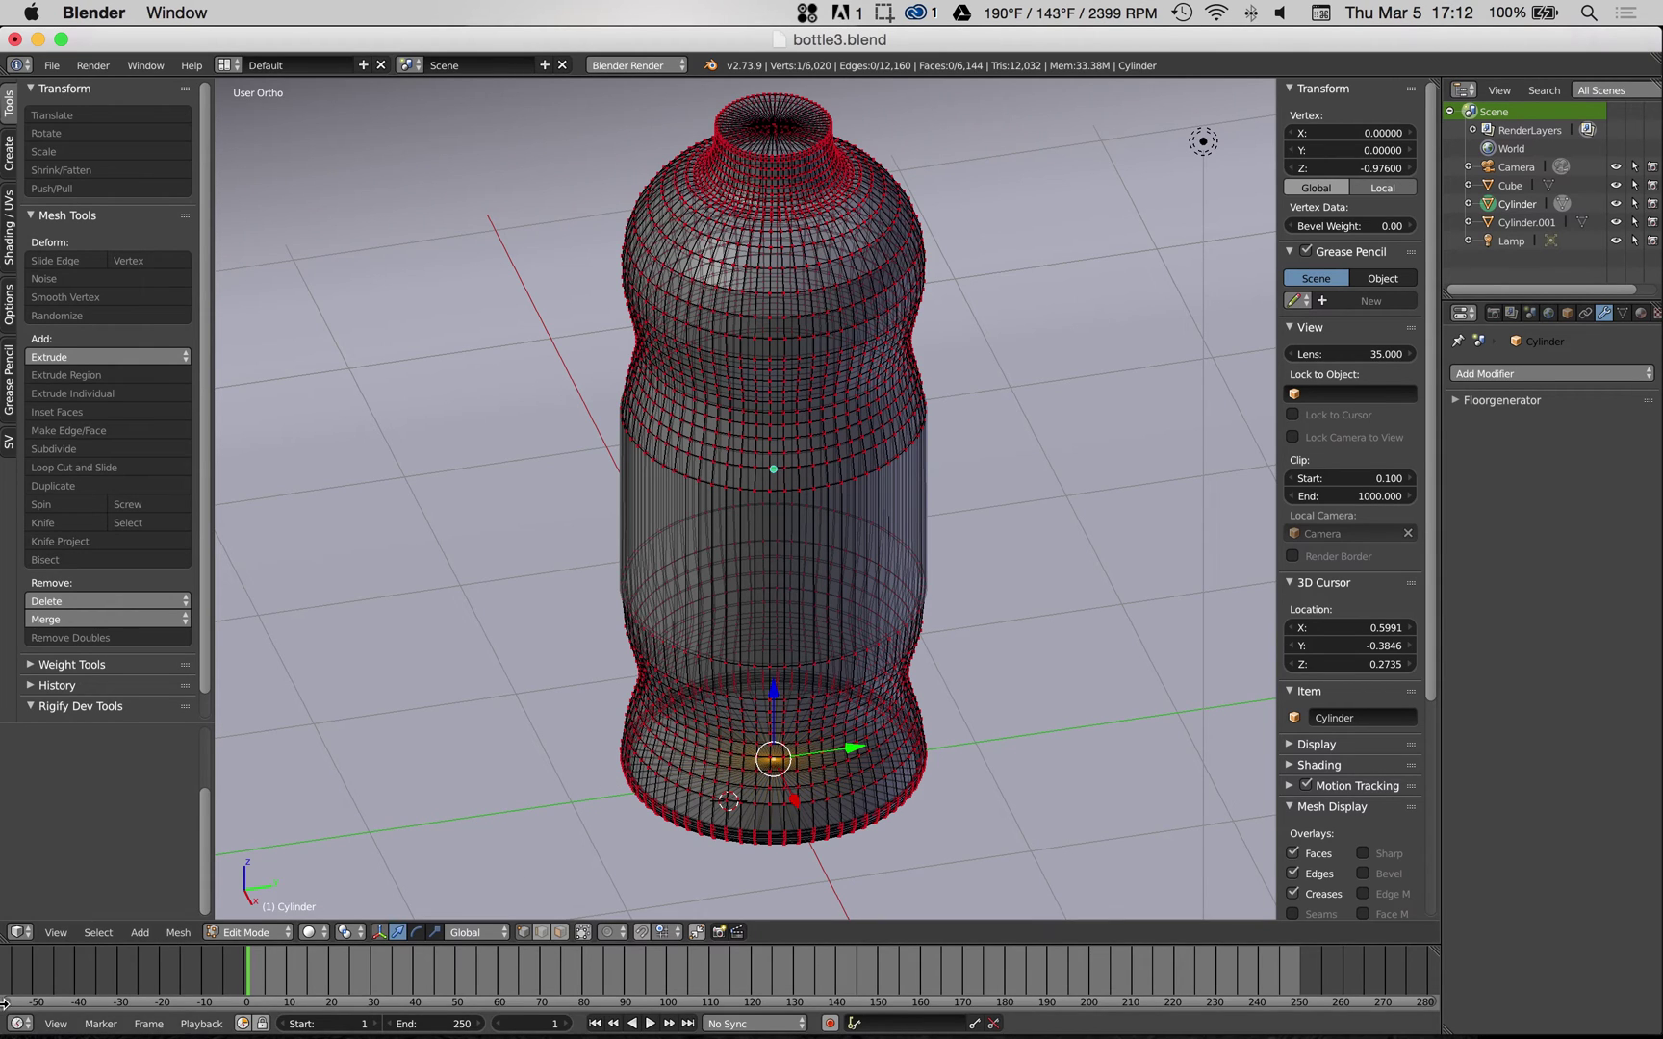
click(104, 935)
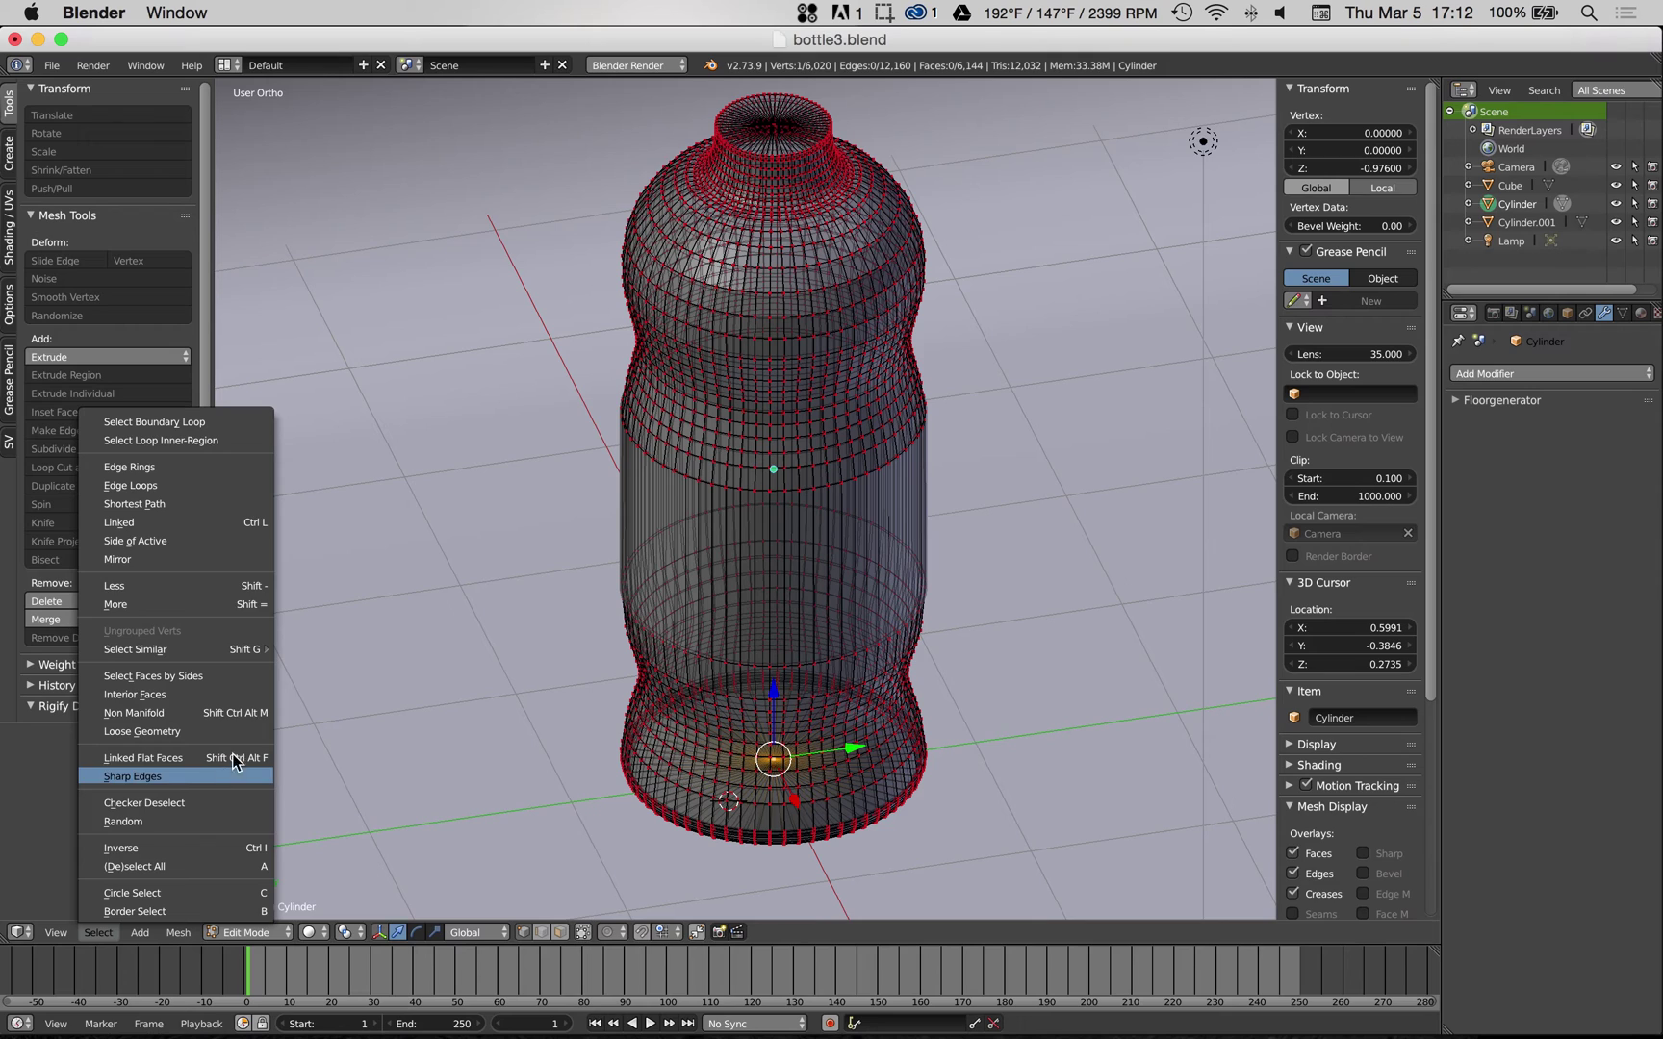
click(99, 933)
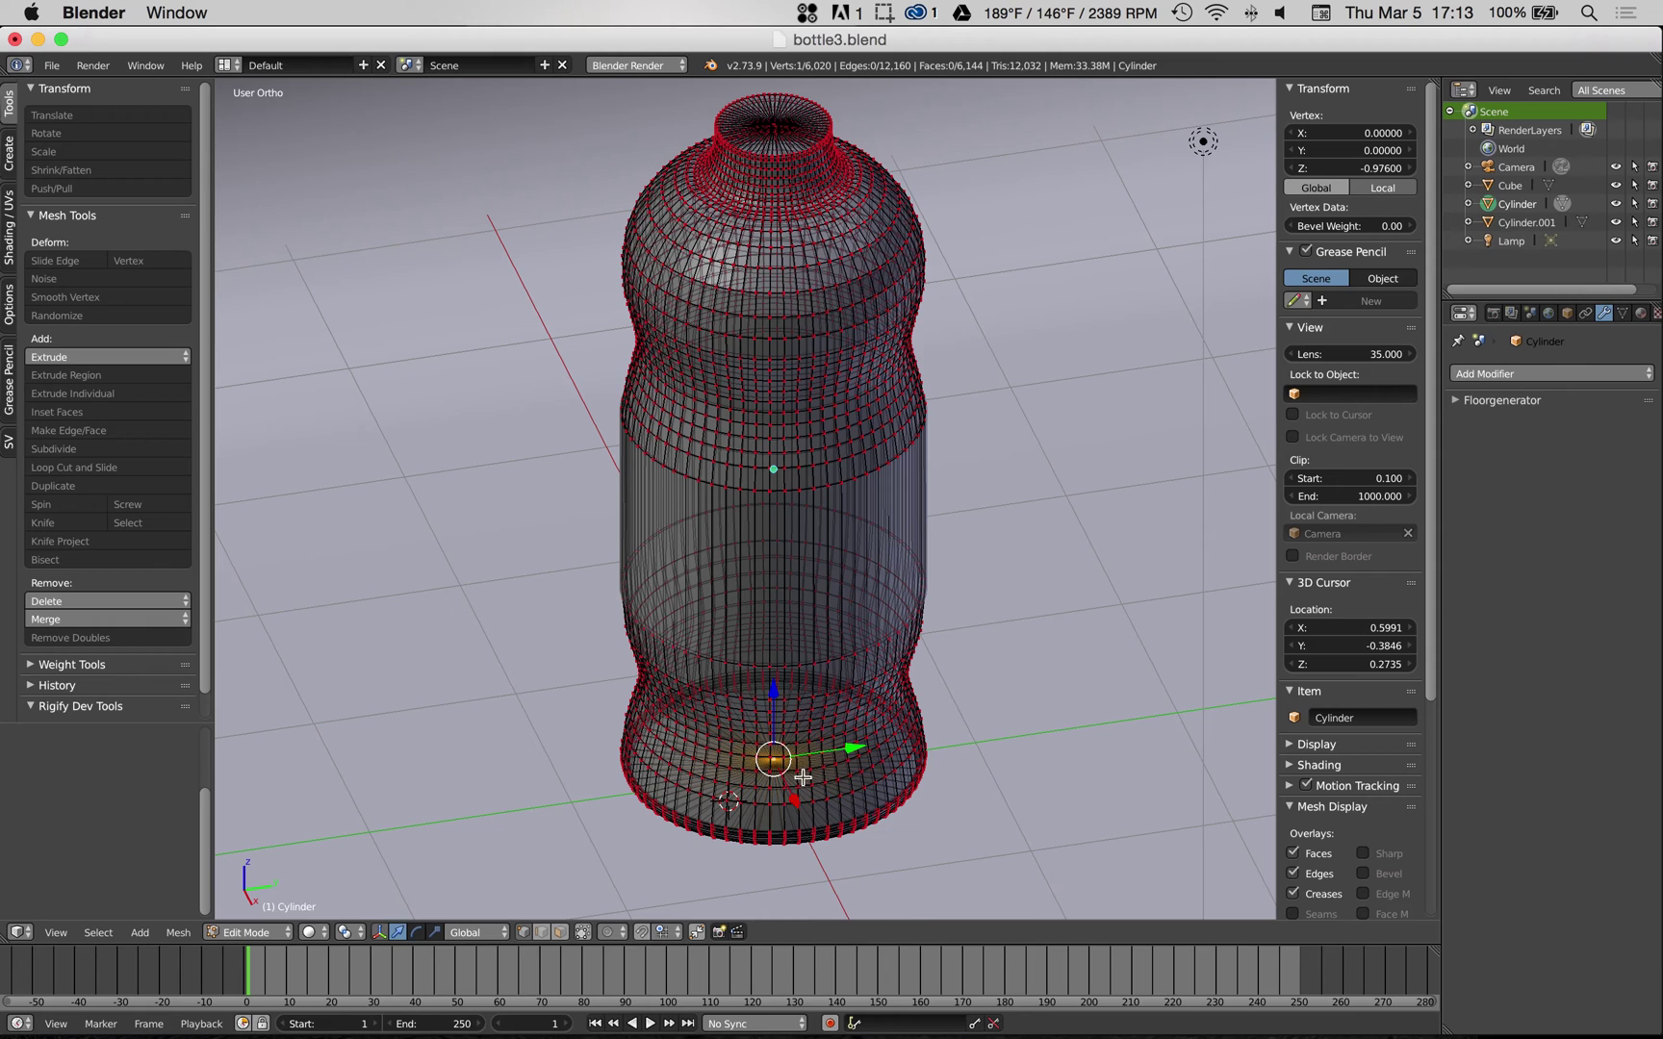
key(ctrl+KP_Add)
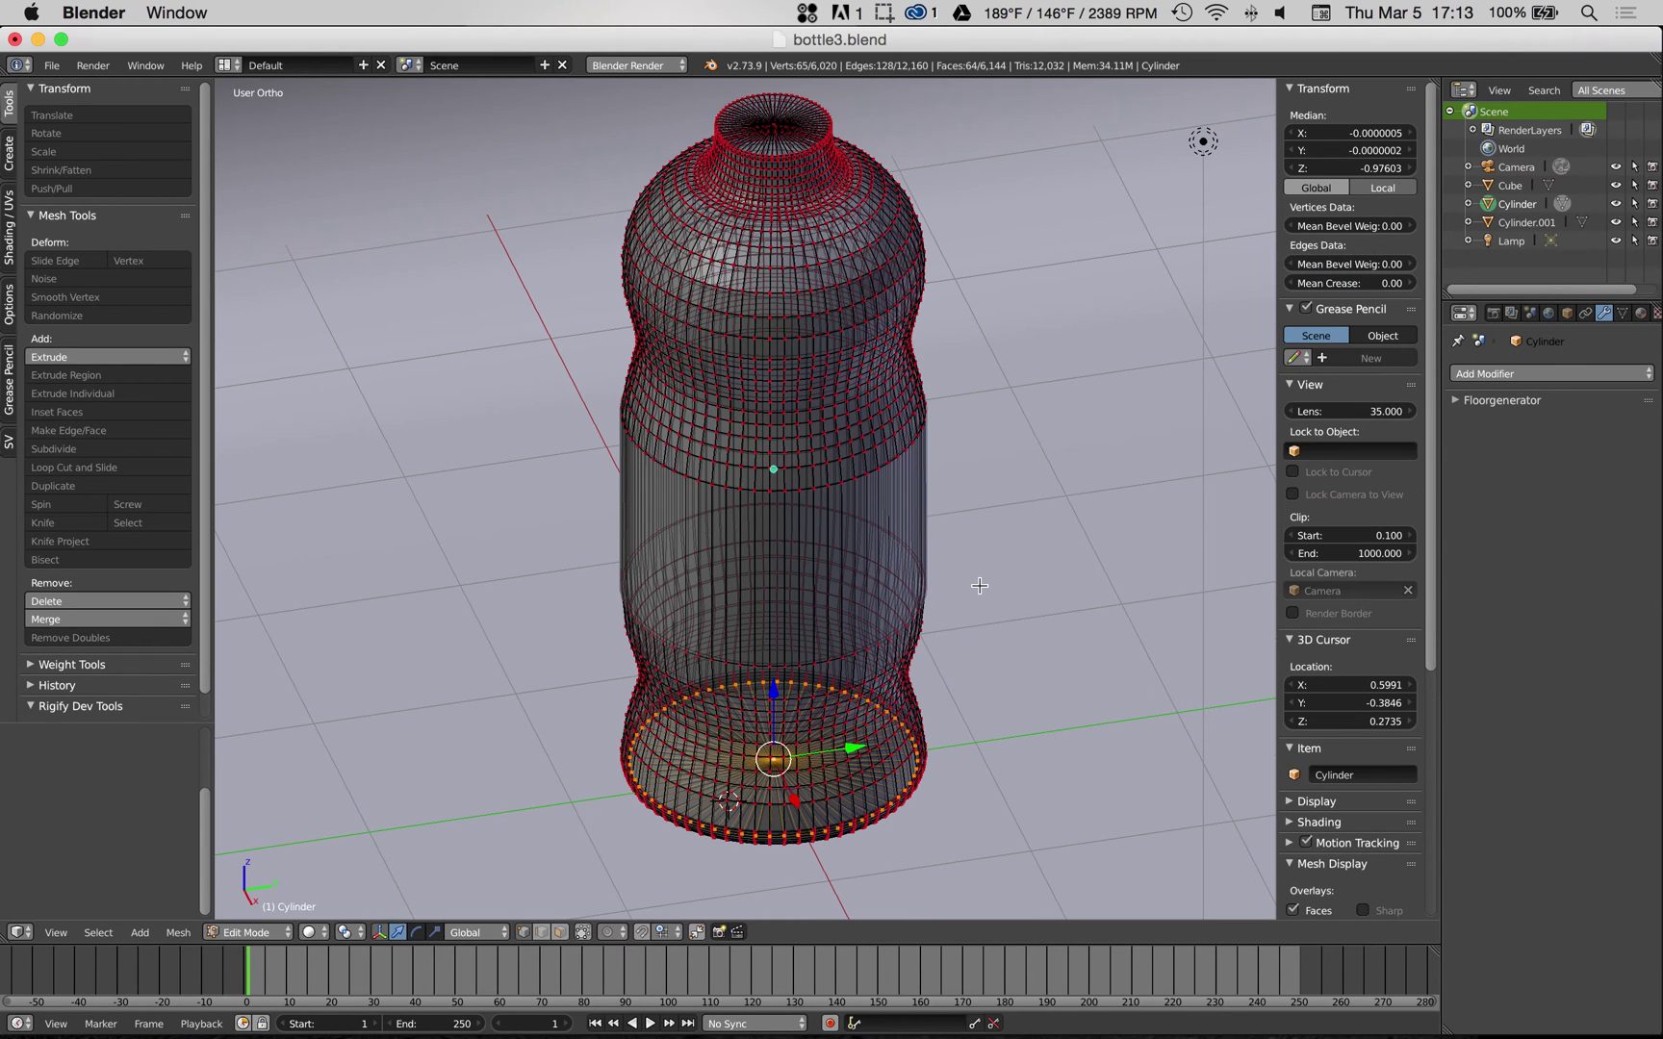
key(ctrl+KP_Add)
key(ctrl+KP_Add)
key(ctrl+KP_Add)
key(ctrl+KP_Add)
key(ctrl+KP_Add)
key(ctrl+KP_Add)
key(ctrl+KP_Add)
key(ctrl+KP_Add)
key(ctrl+KP_Add)
key(ctrl+KP_Add)
key(ctrl+KP_Add)
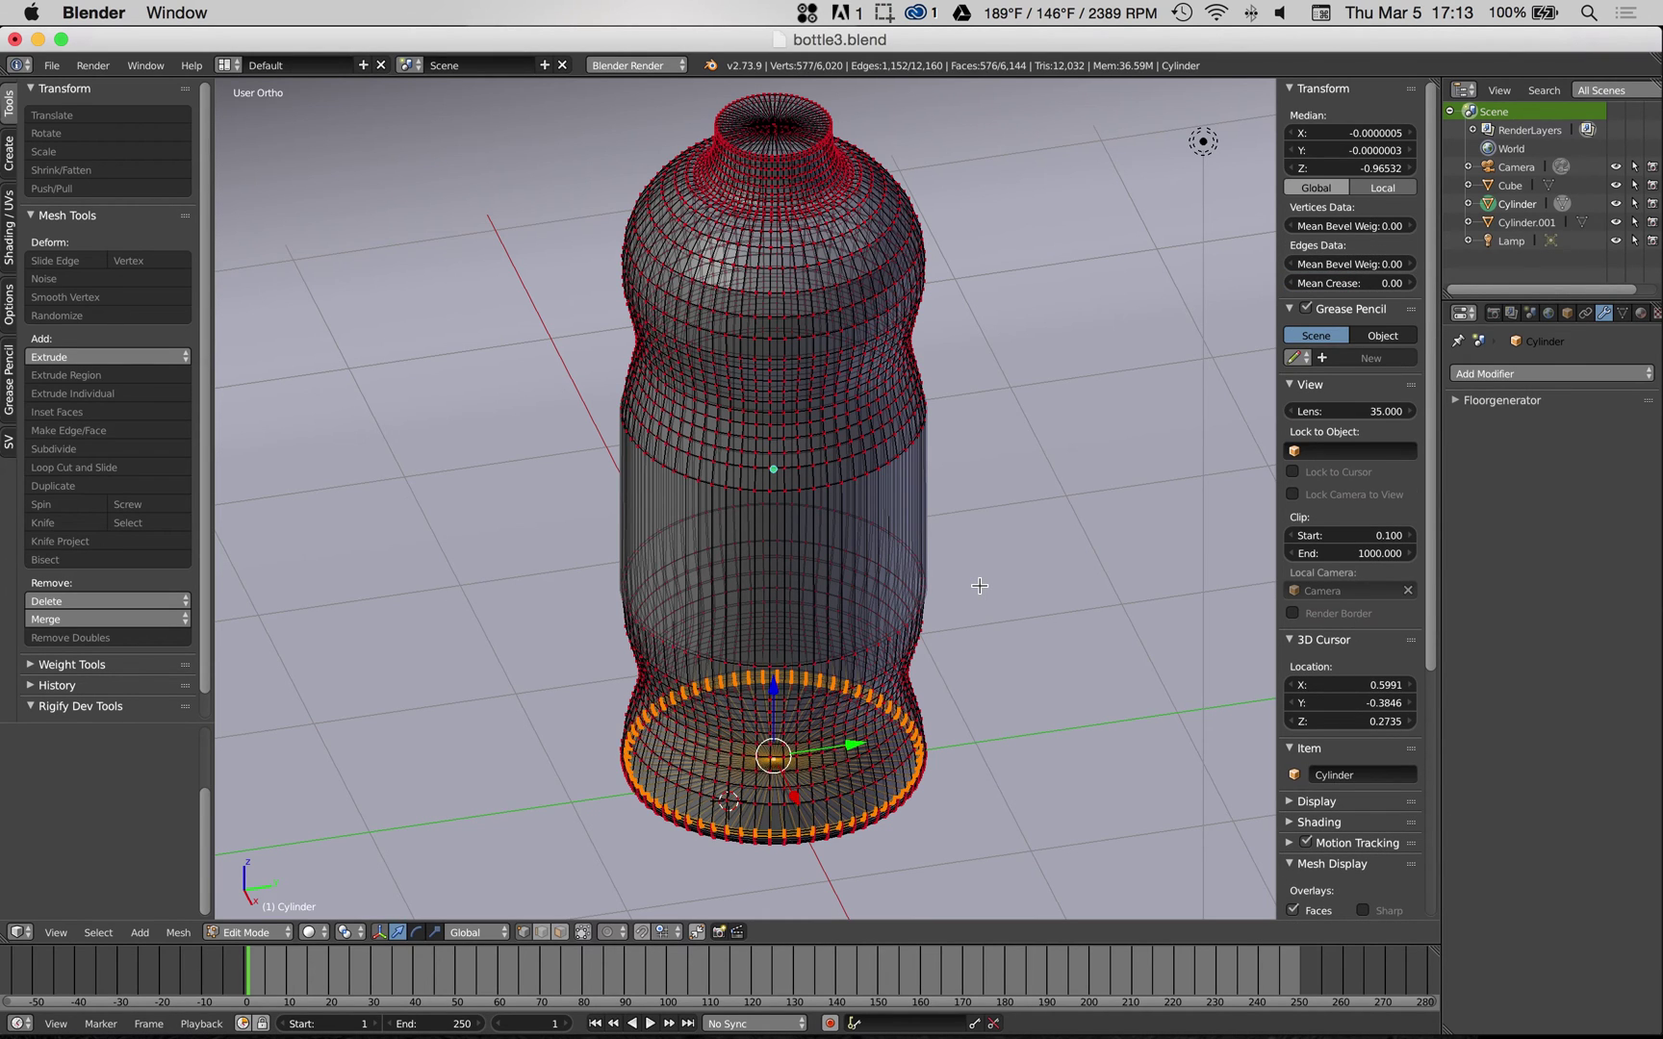
key(ctrl+KP_Add)
key(ctrl+KP_Add)
key(ctrl+KP_Add)
key(ctrl+KP_Add)
key(ctrl+KP_Add)
key(ctrl+KP_Add)
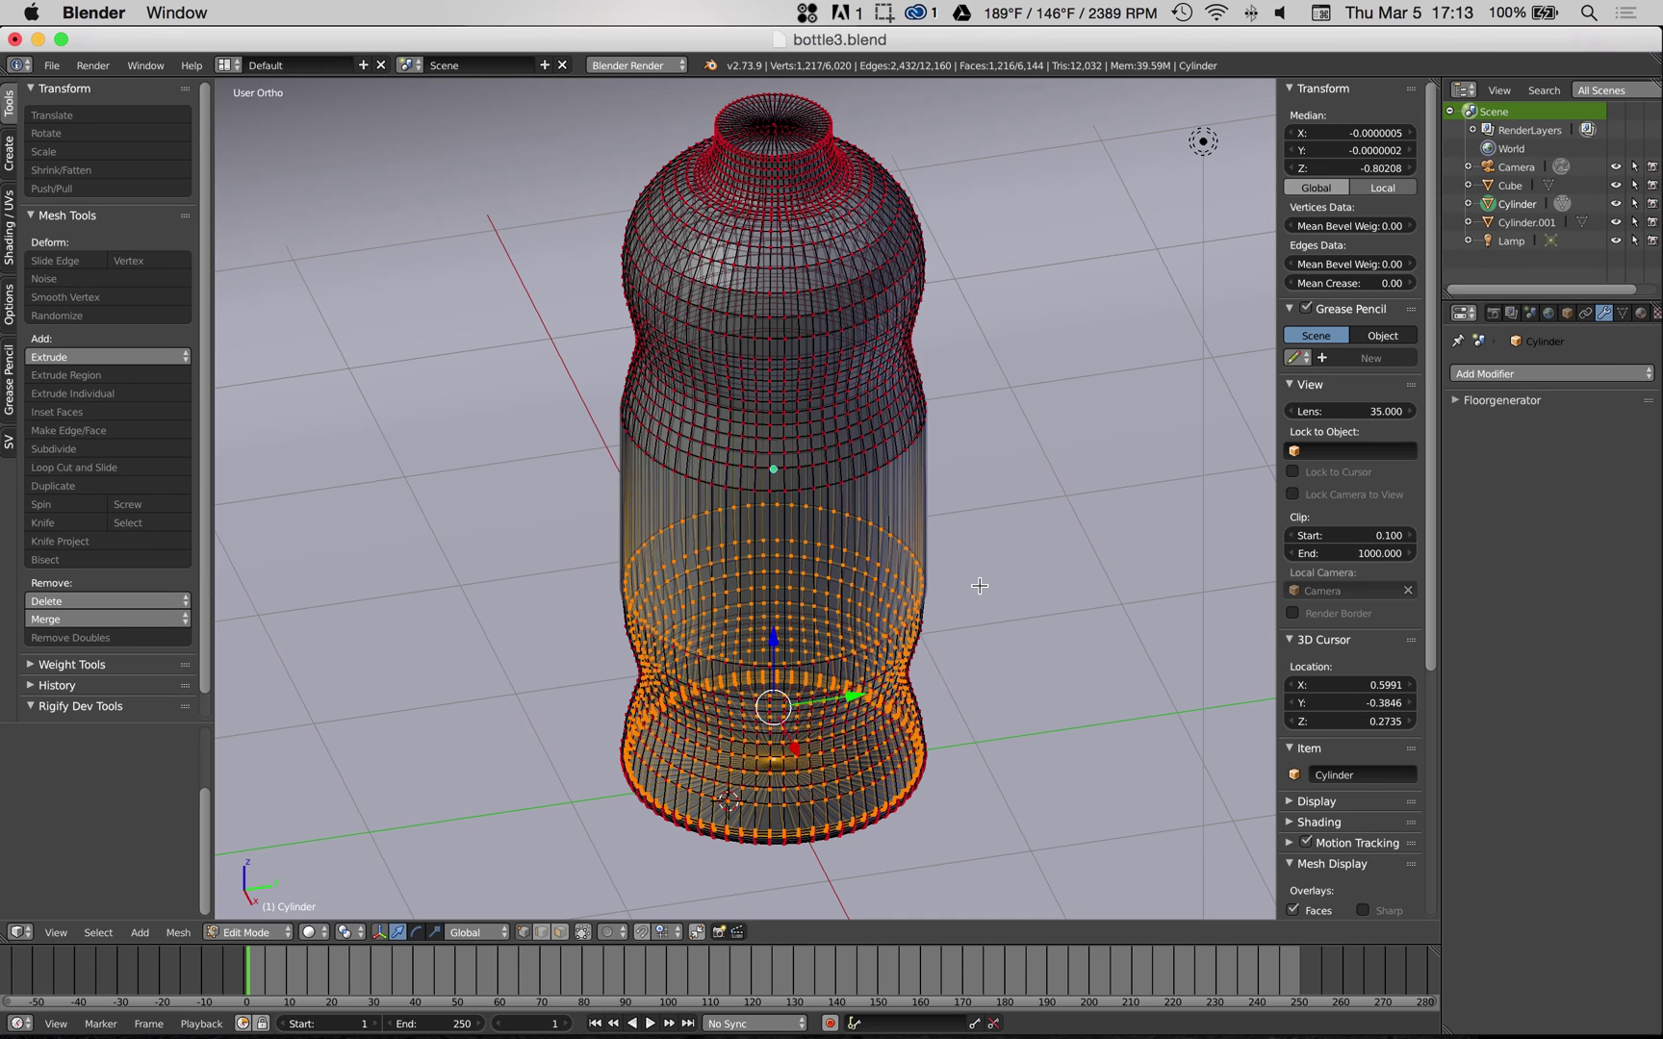
key(ctrl+KP_Add)
key(ctrl+KP_Add)
key(ctrl+KP_Add)
key(ctrl+KP_Add)
key(ctrl+KP_Add)
key(ctrl+KP_Add)
key(ctrl+KP_Add)
key(ctrl+KP_Add)
key(ctrl+KP_Add)
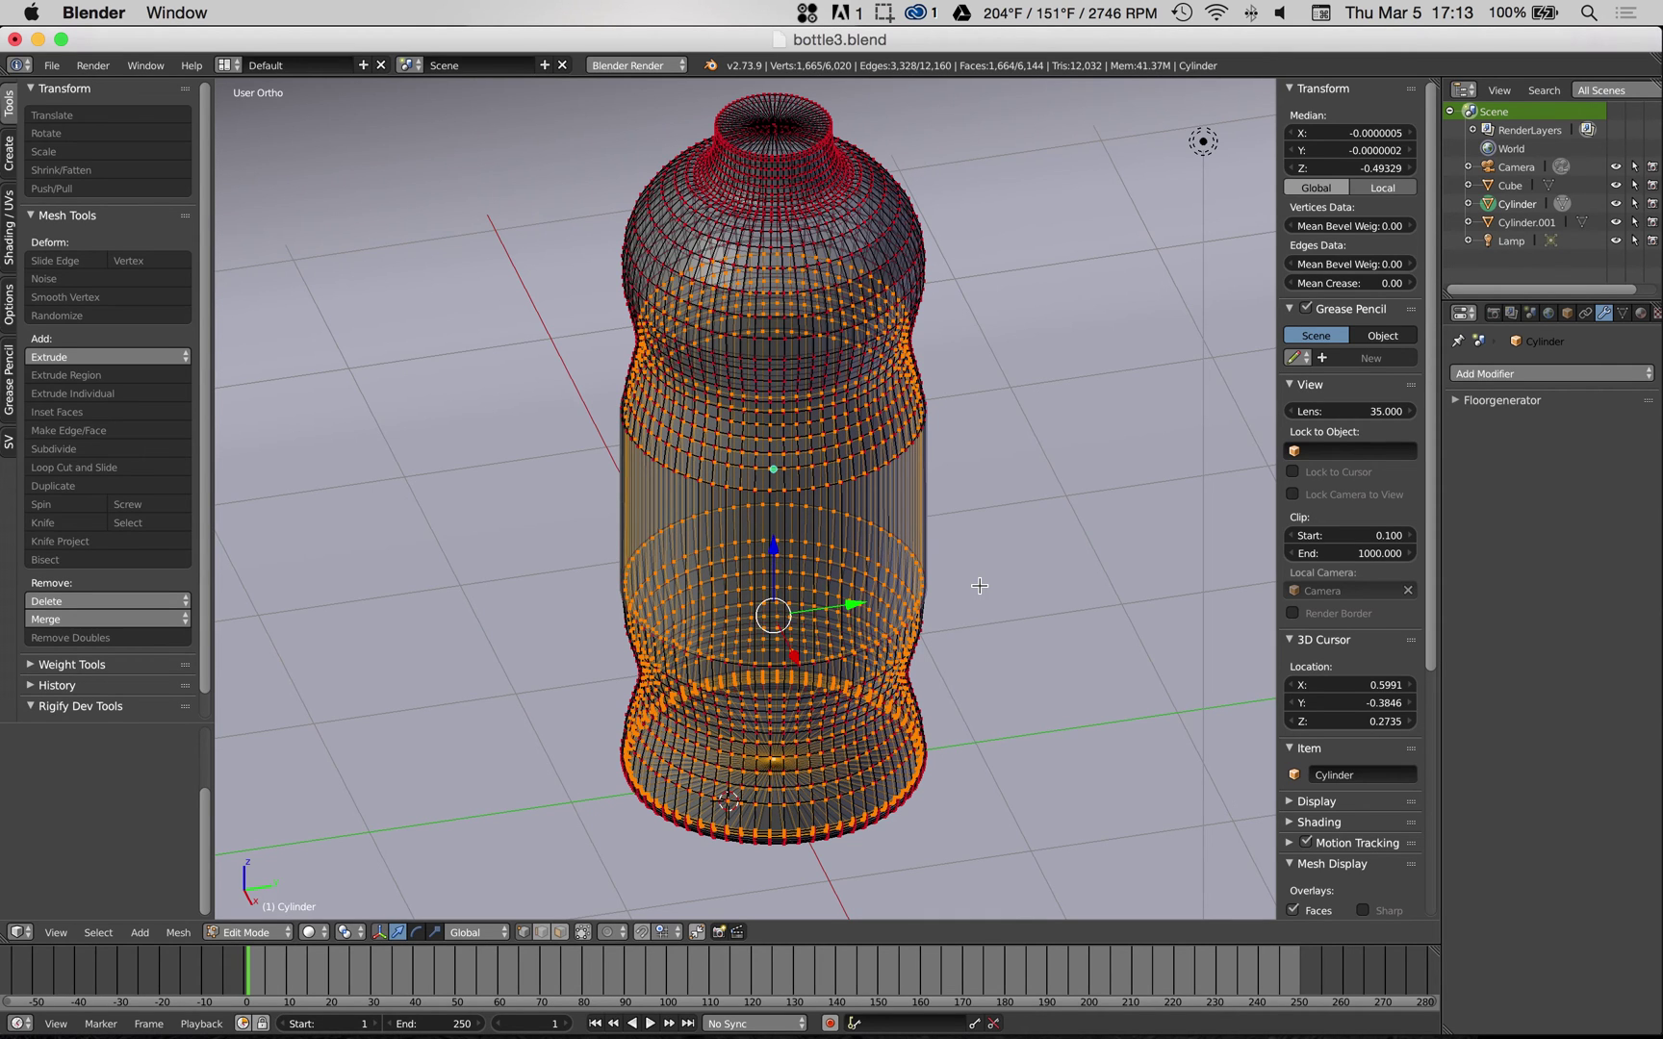
key(ctrl+KP_Add)
key(ctrl+KP_Add)
key(ctrl+KP_Add)
key(ctrl+KP_Add)
key(ctrl+KP_Add)
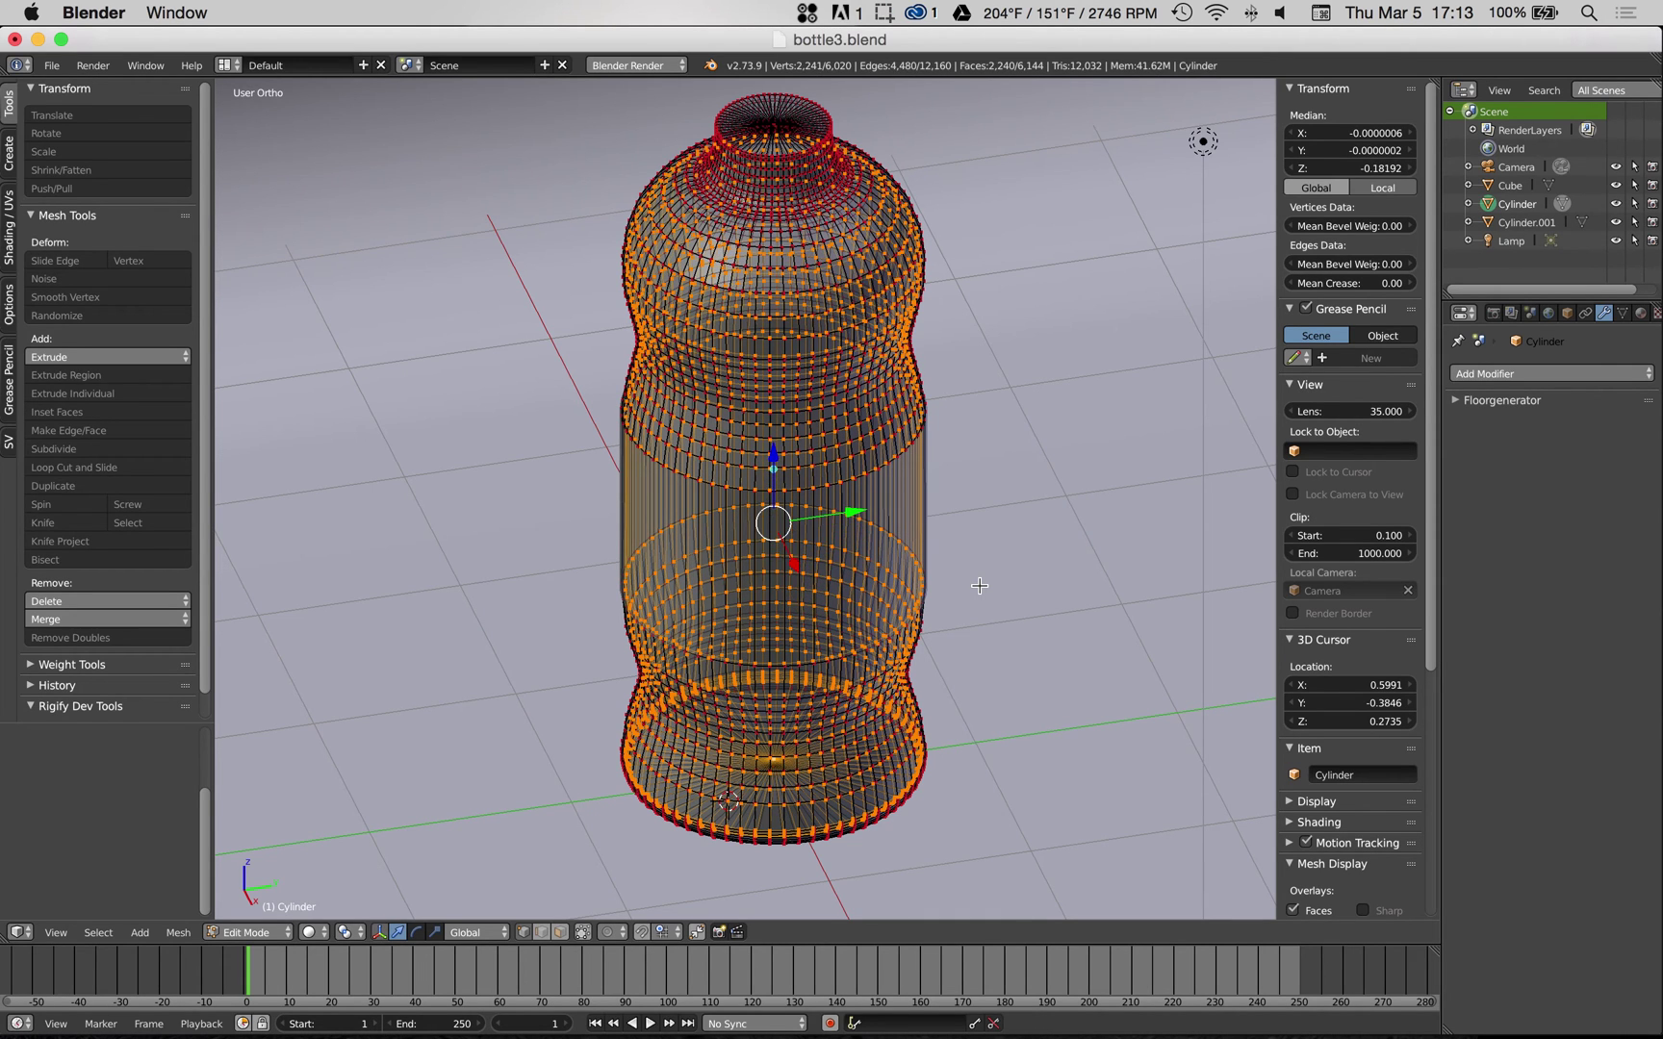
key(ctrl+KP_Add)
key(ctrl+KP_Add)
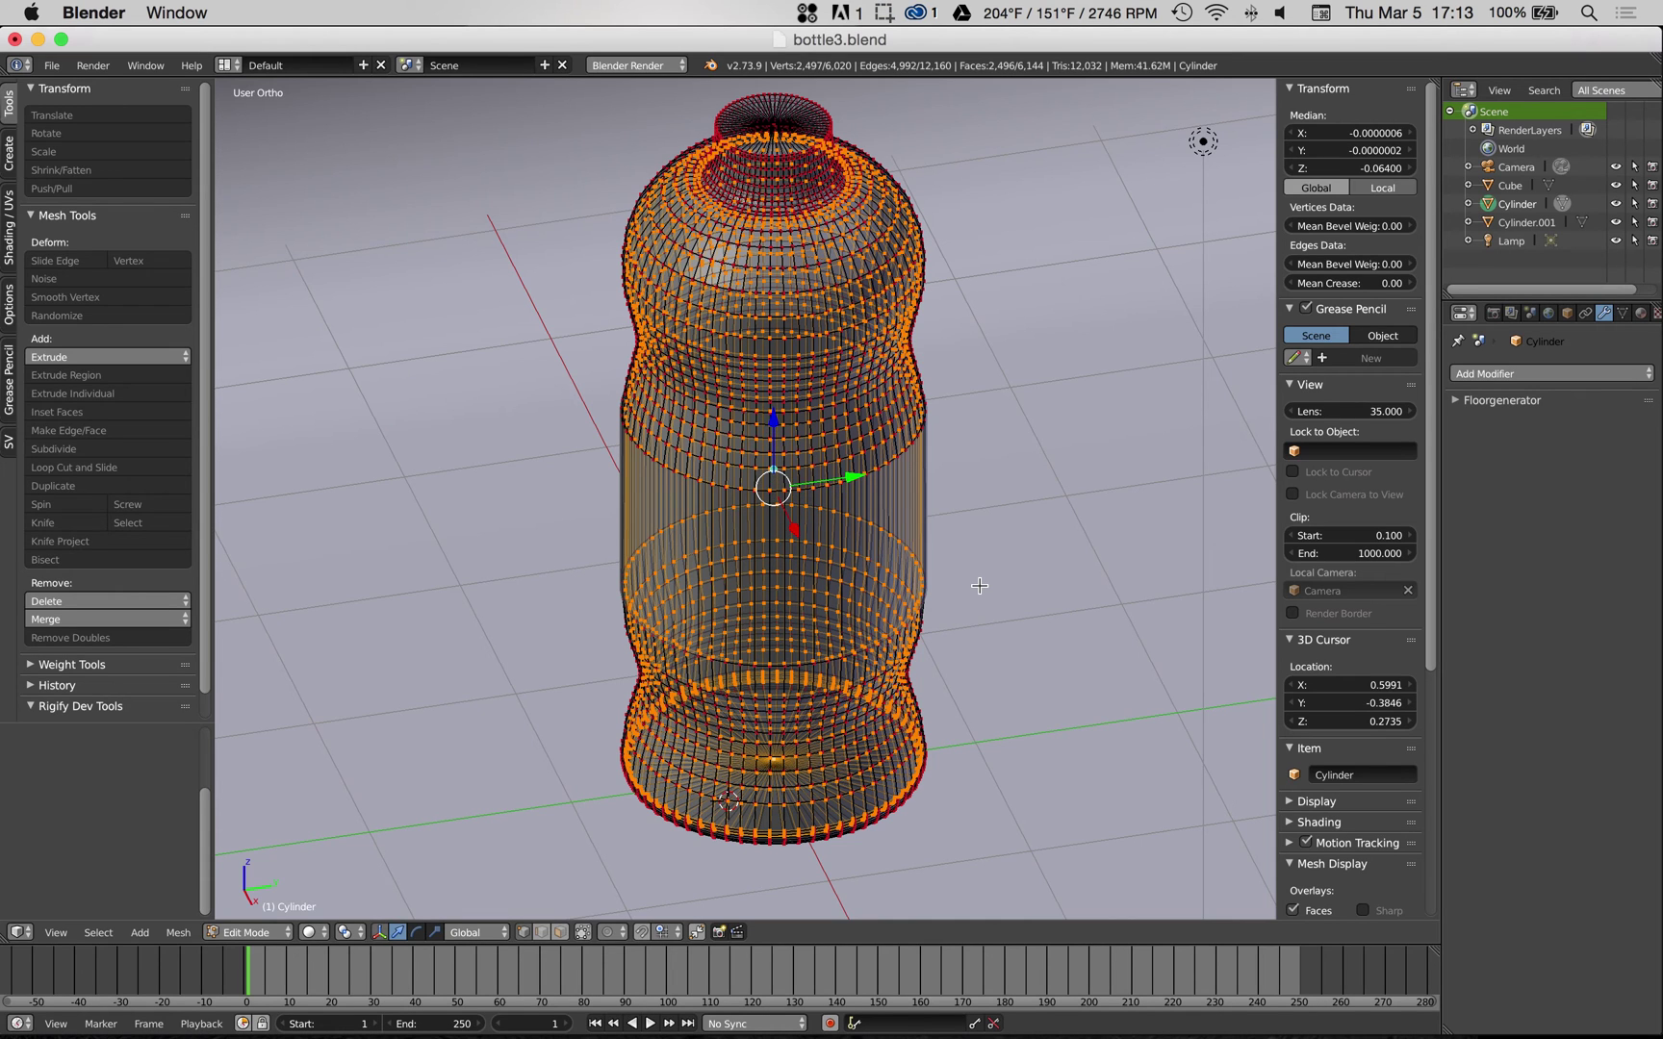
- Switch the viewport to perspective projection and check the selected inner surface from the base to the neck
key(KP_8)
key(KP_8)
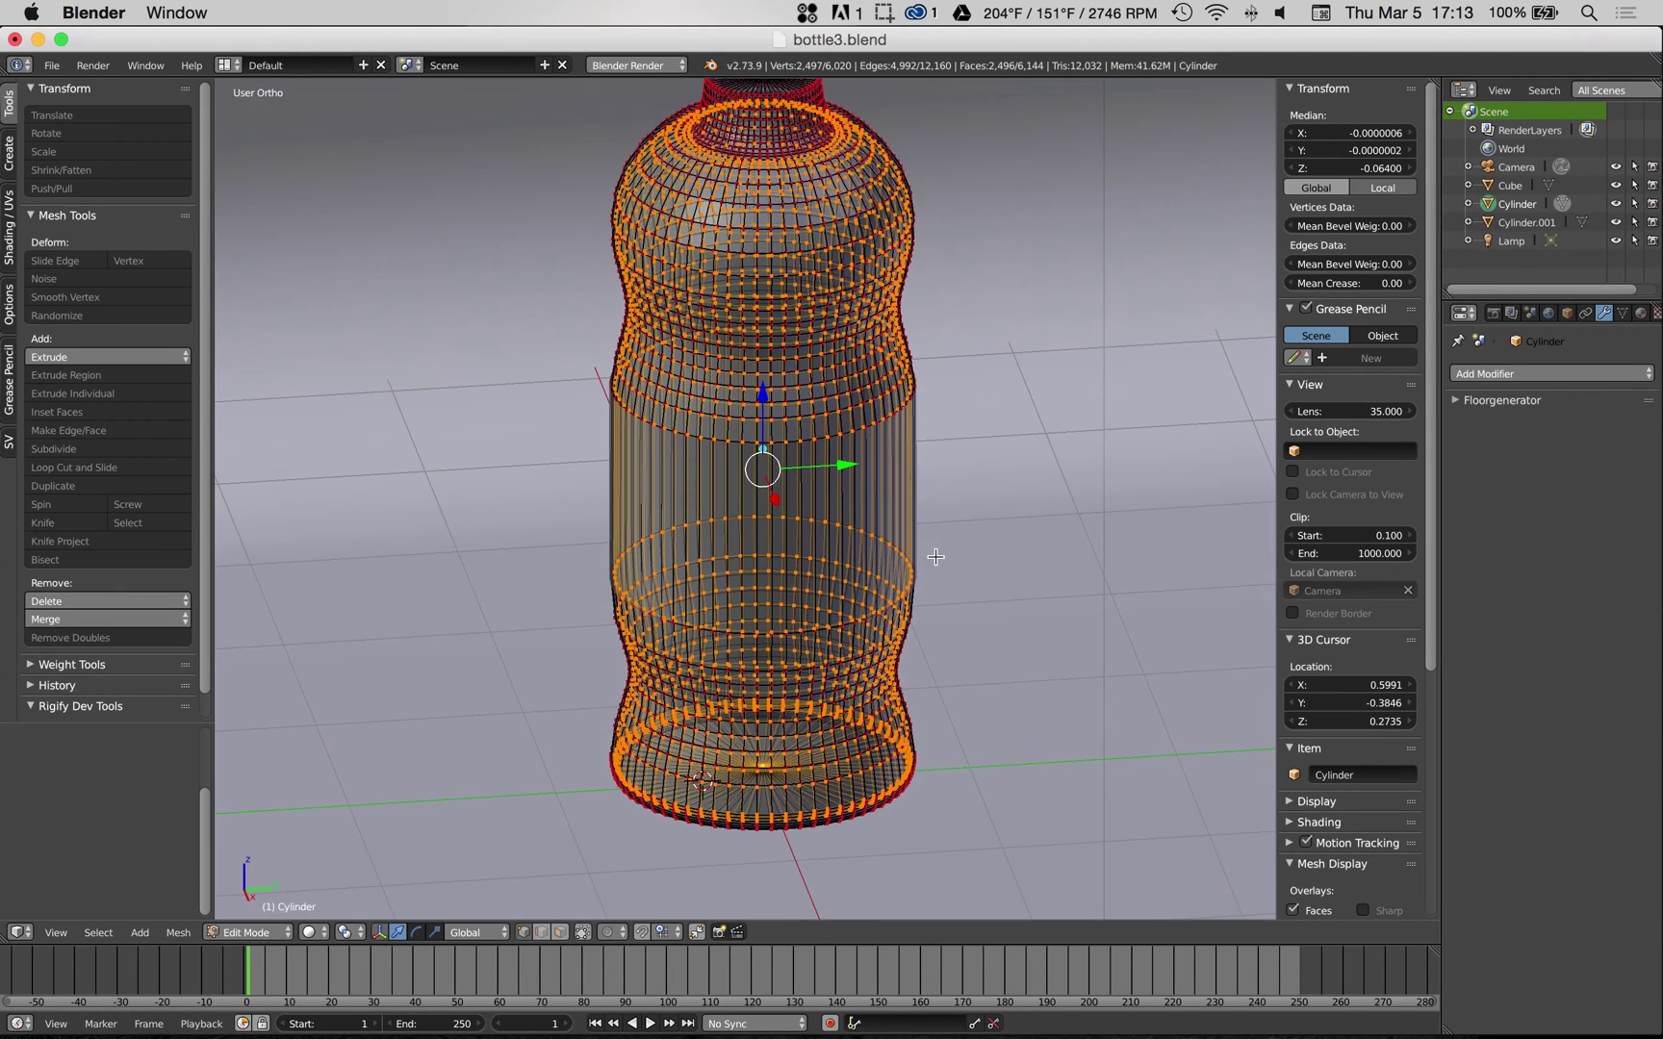
click(56, 932)
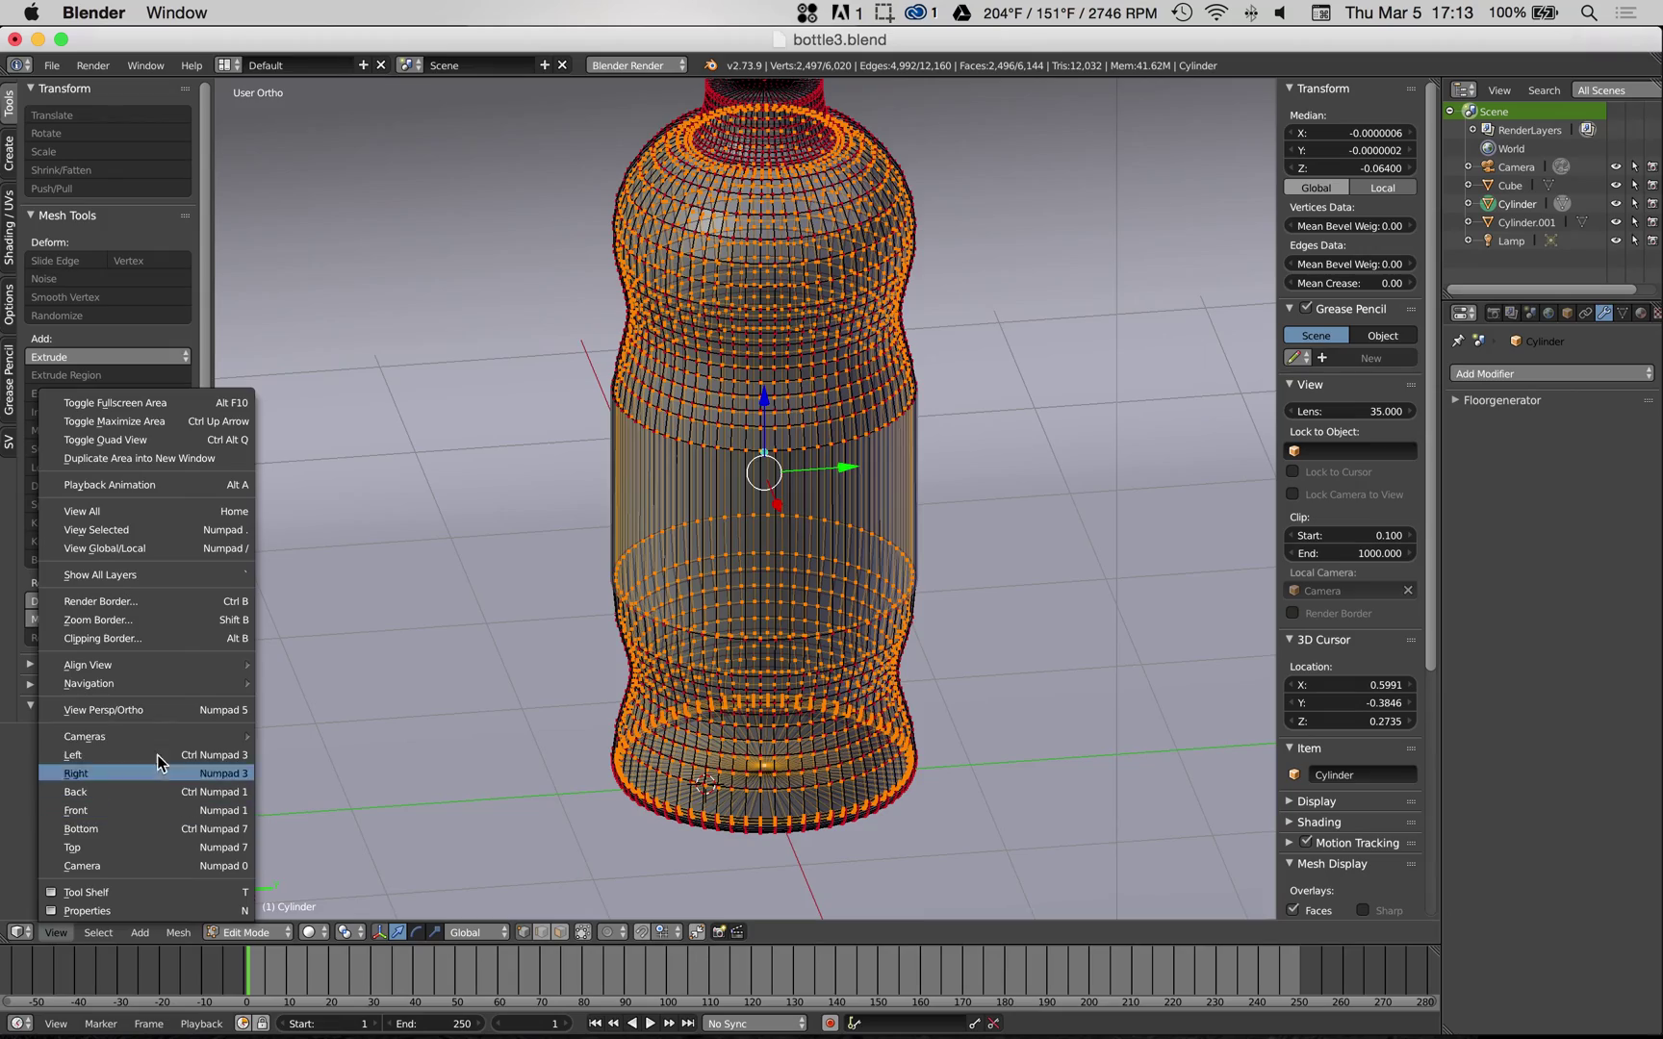
click(151, 715)
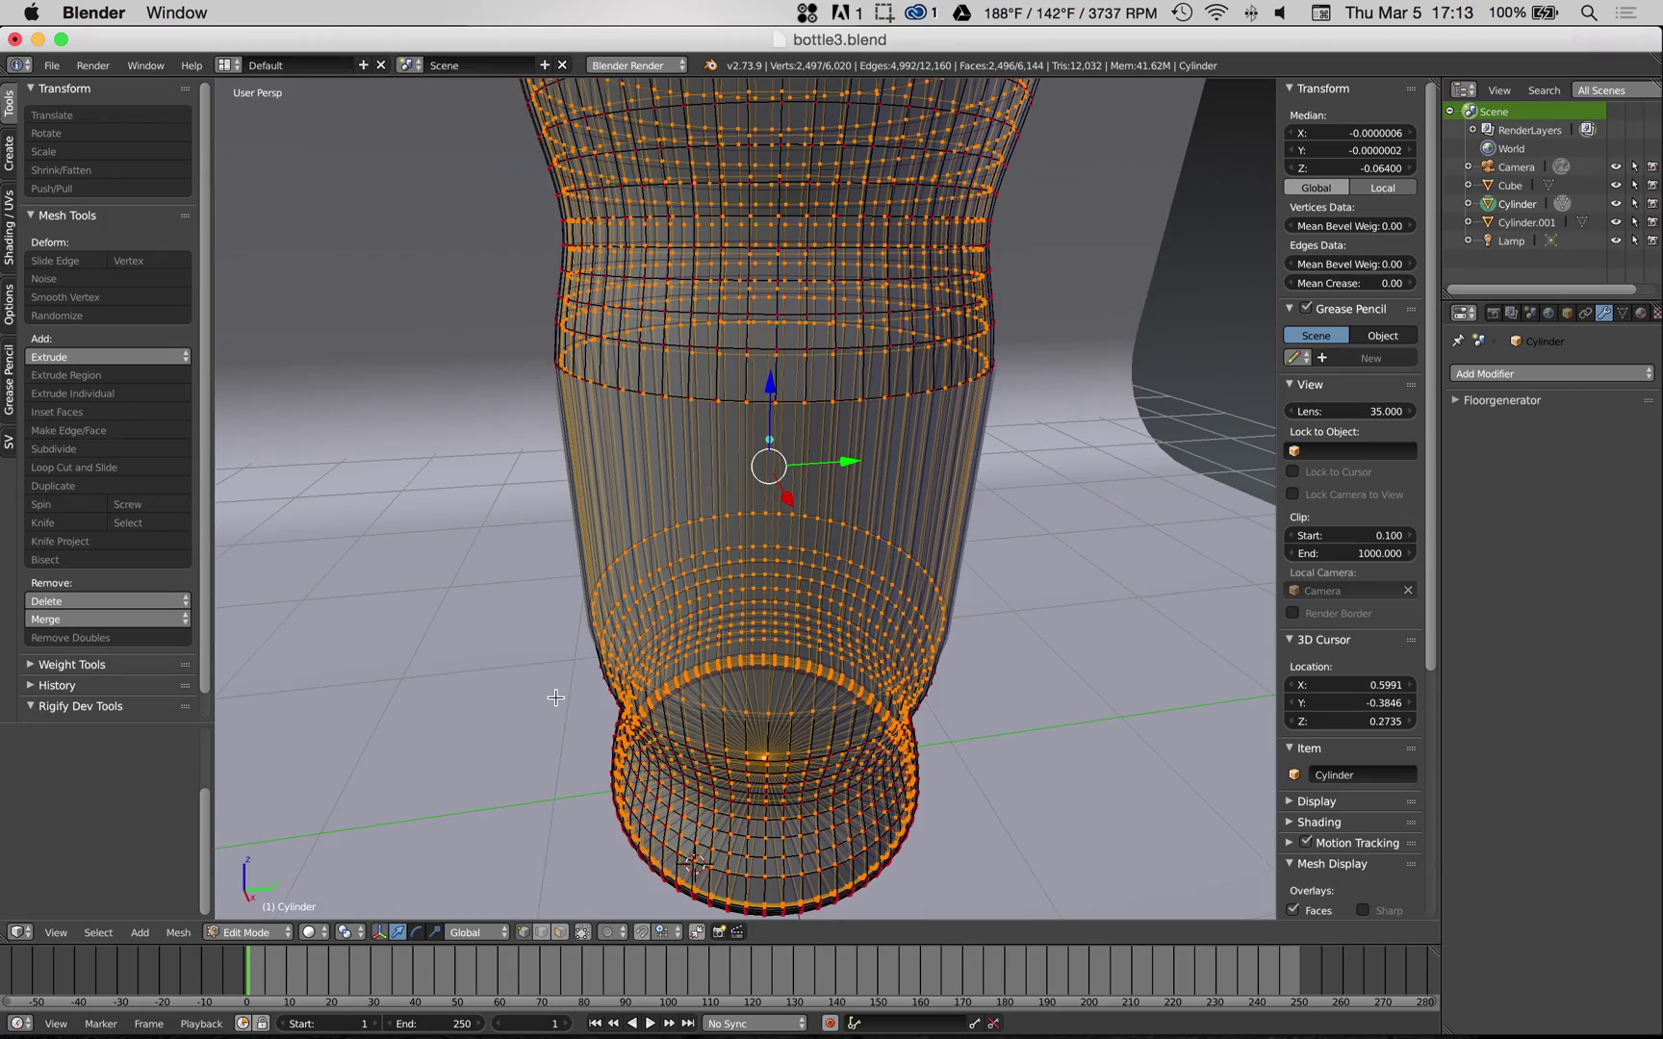
scroll(555, 698, down, 3)
key(KP_8)
middle_drag(604, 611, 575, 568)
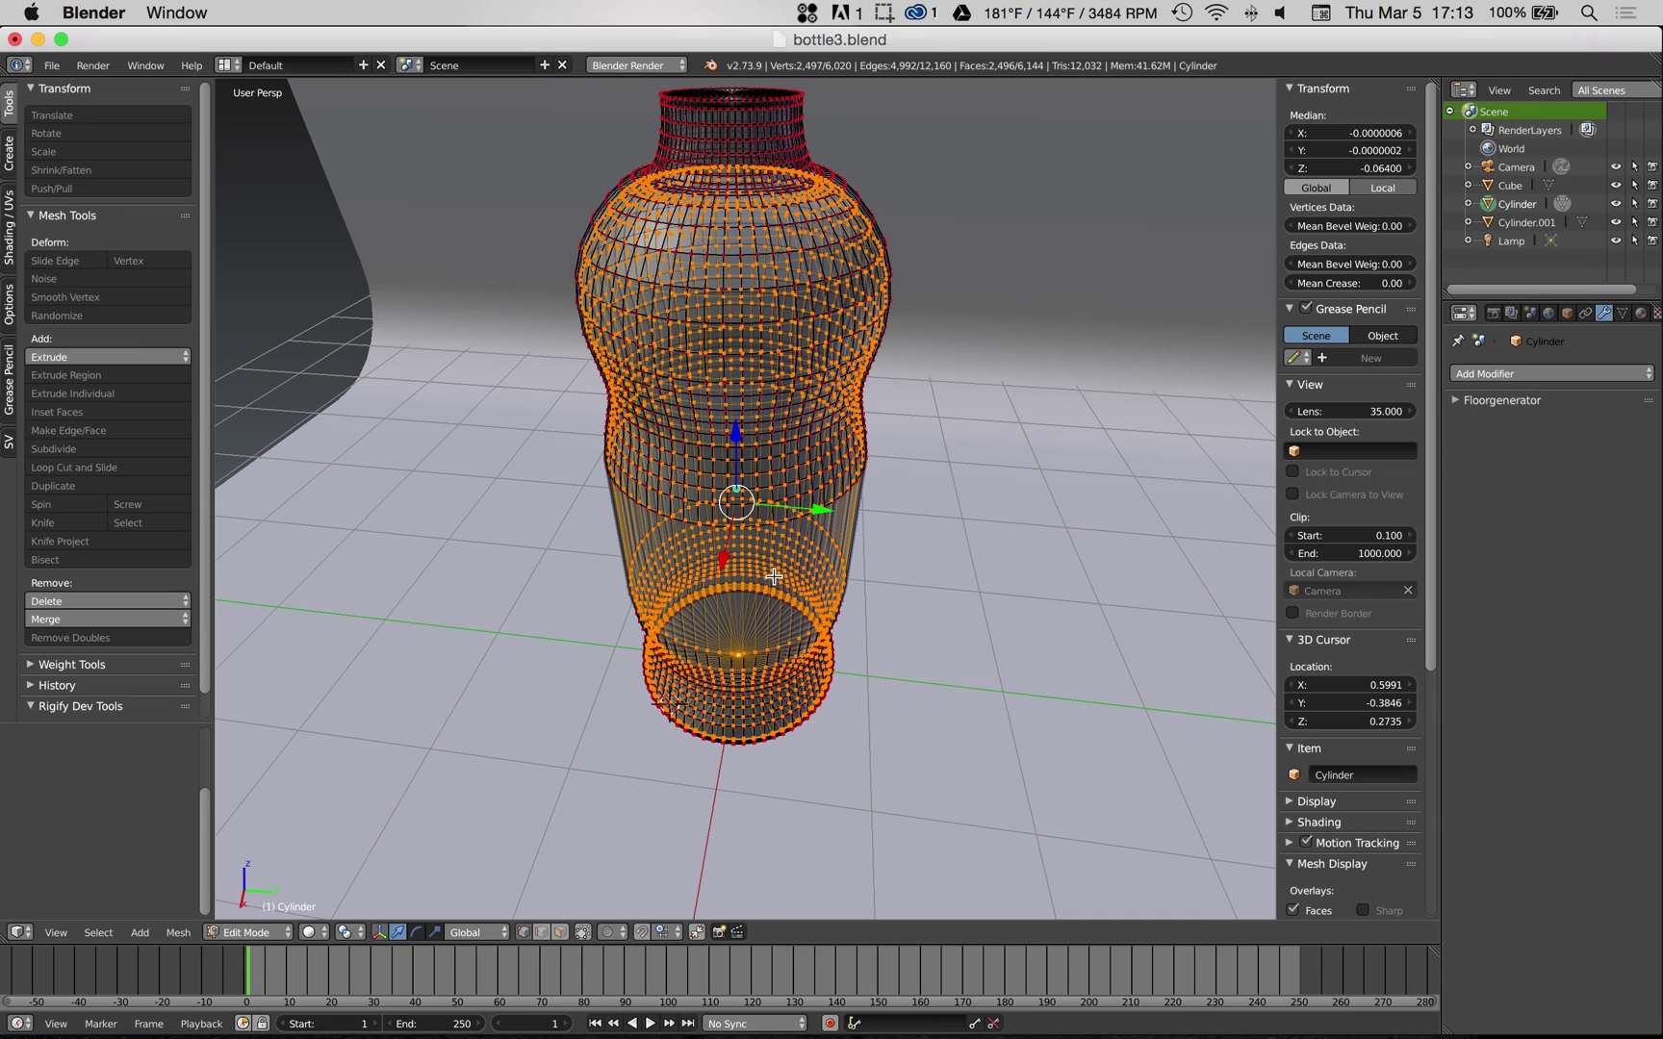
- Duplicate the selected inner surface in place and separate the copy into a new object
key(shift+d)
click(635, 578)
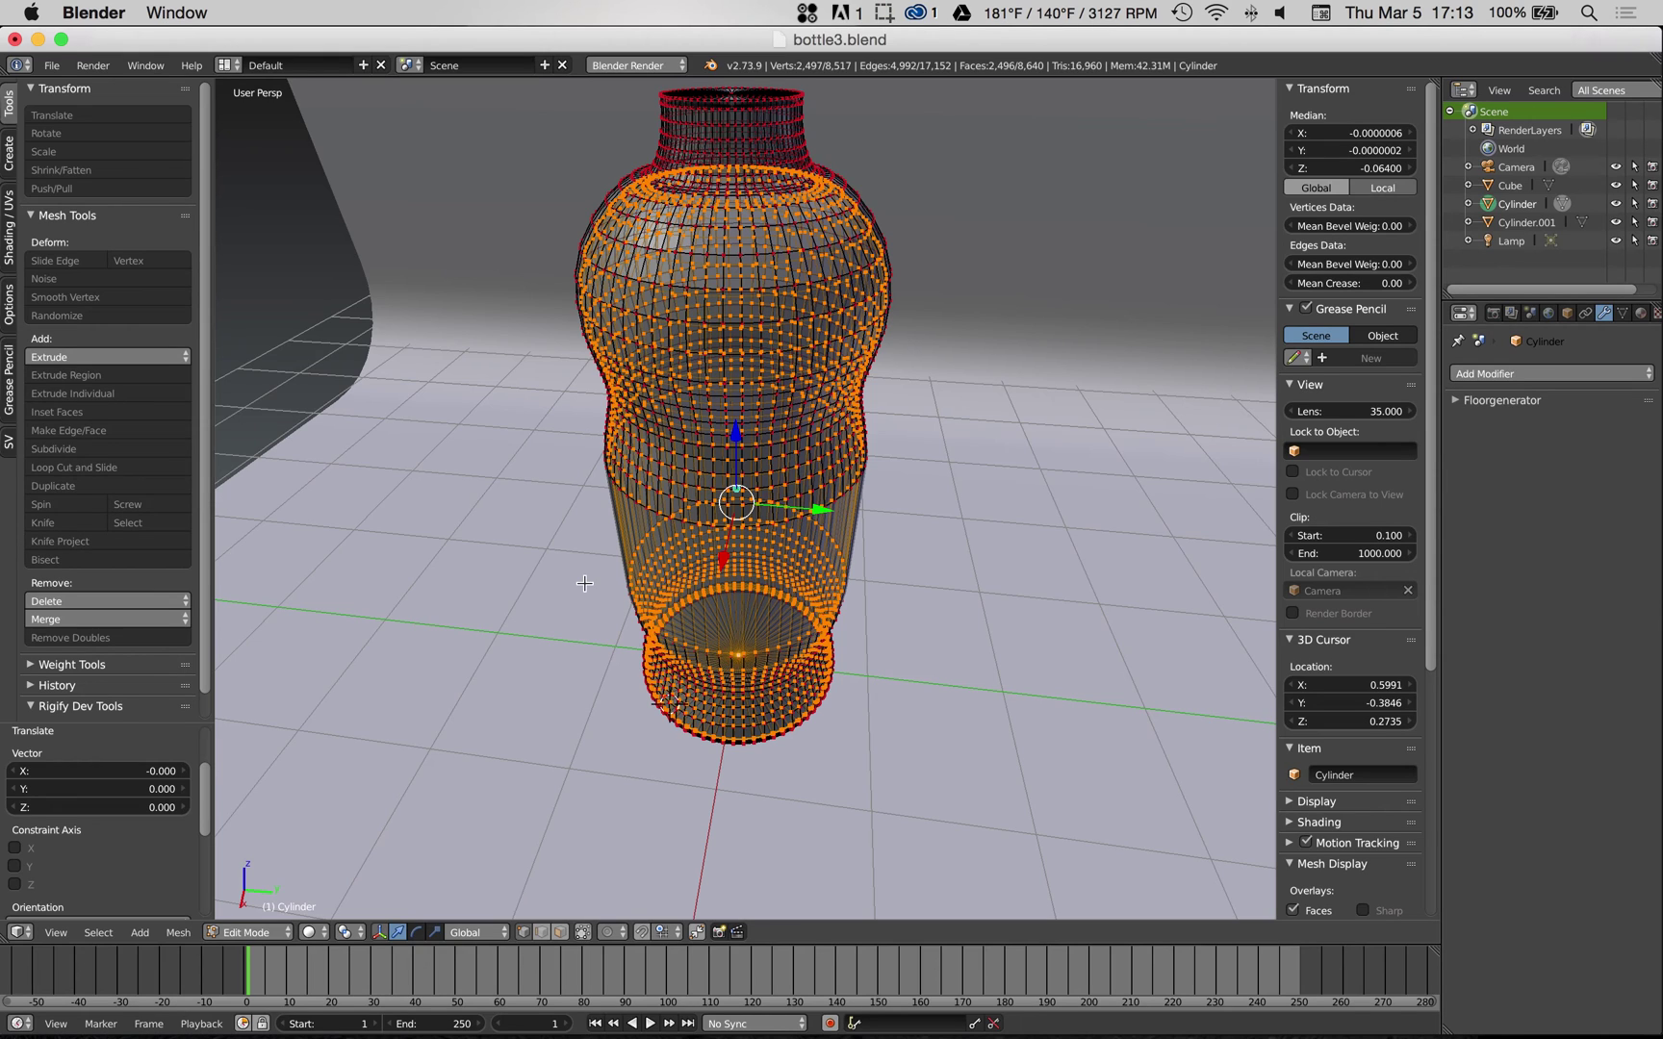
key(p)
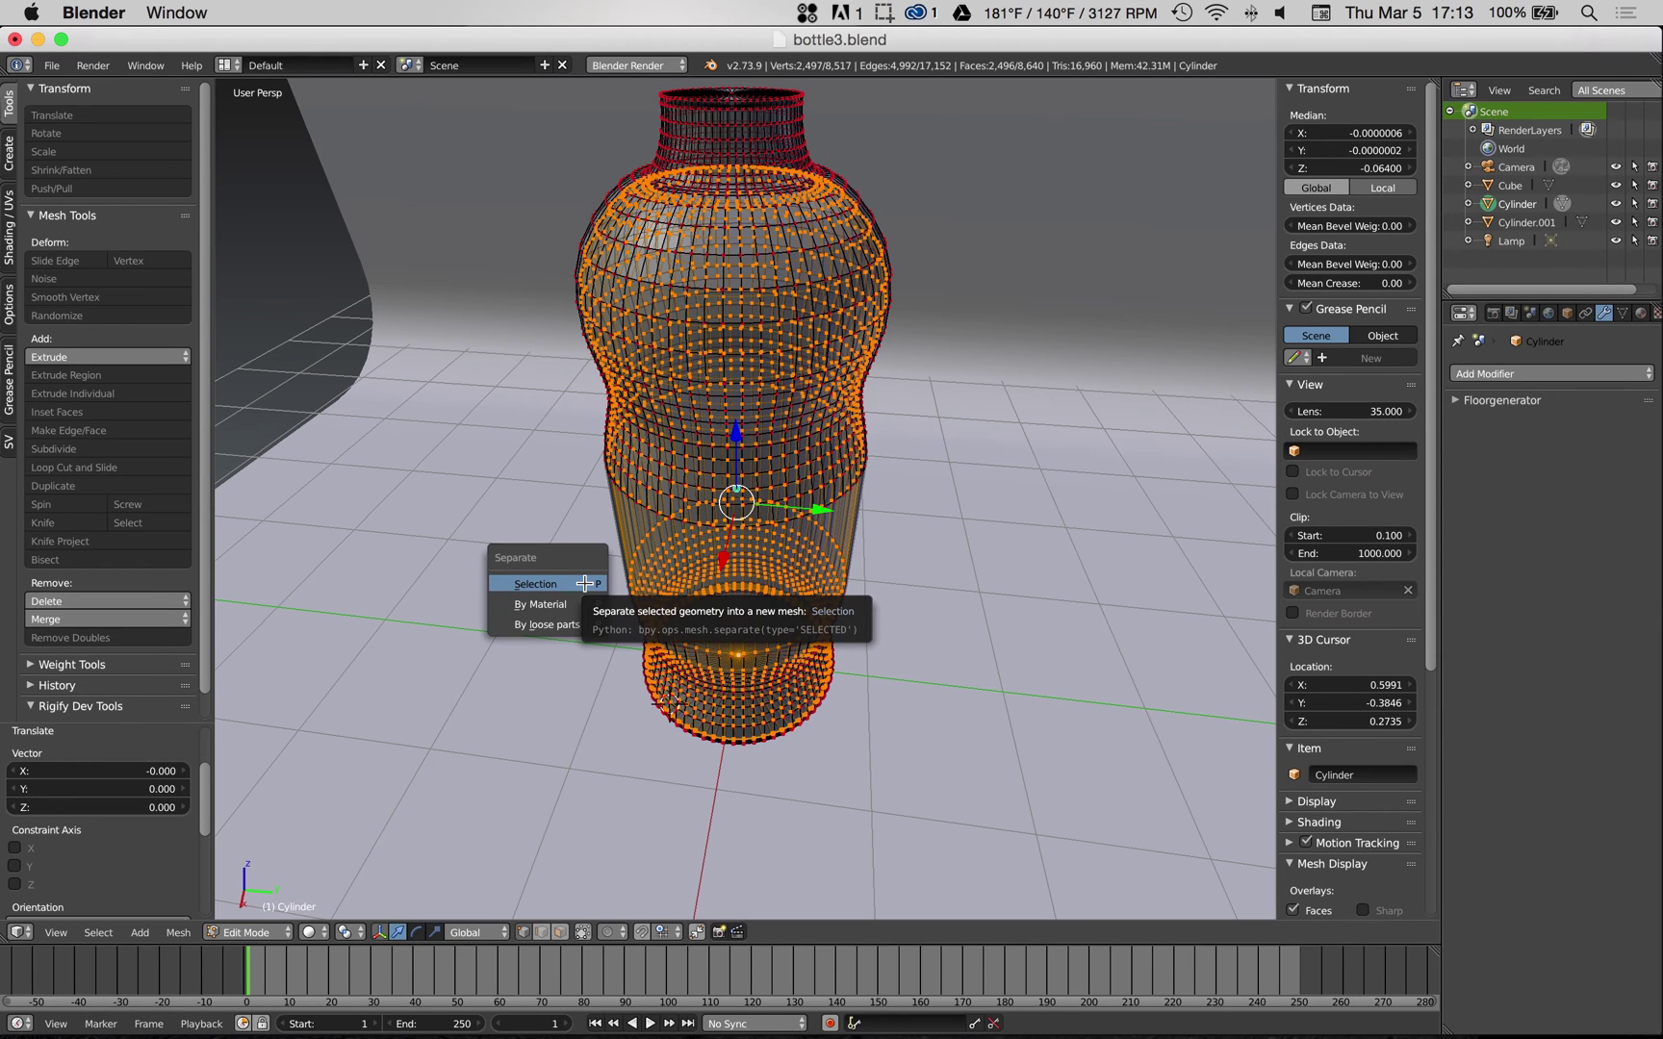
click(584, 583)
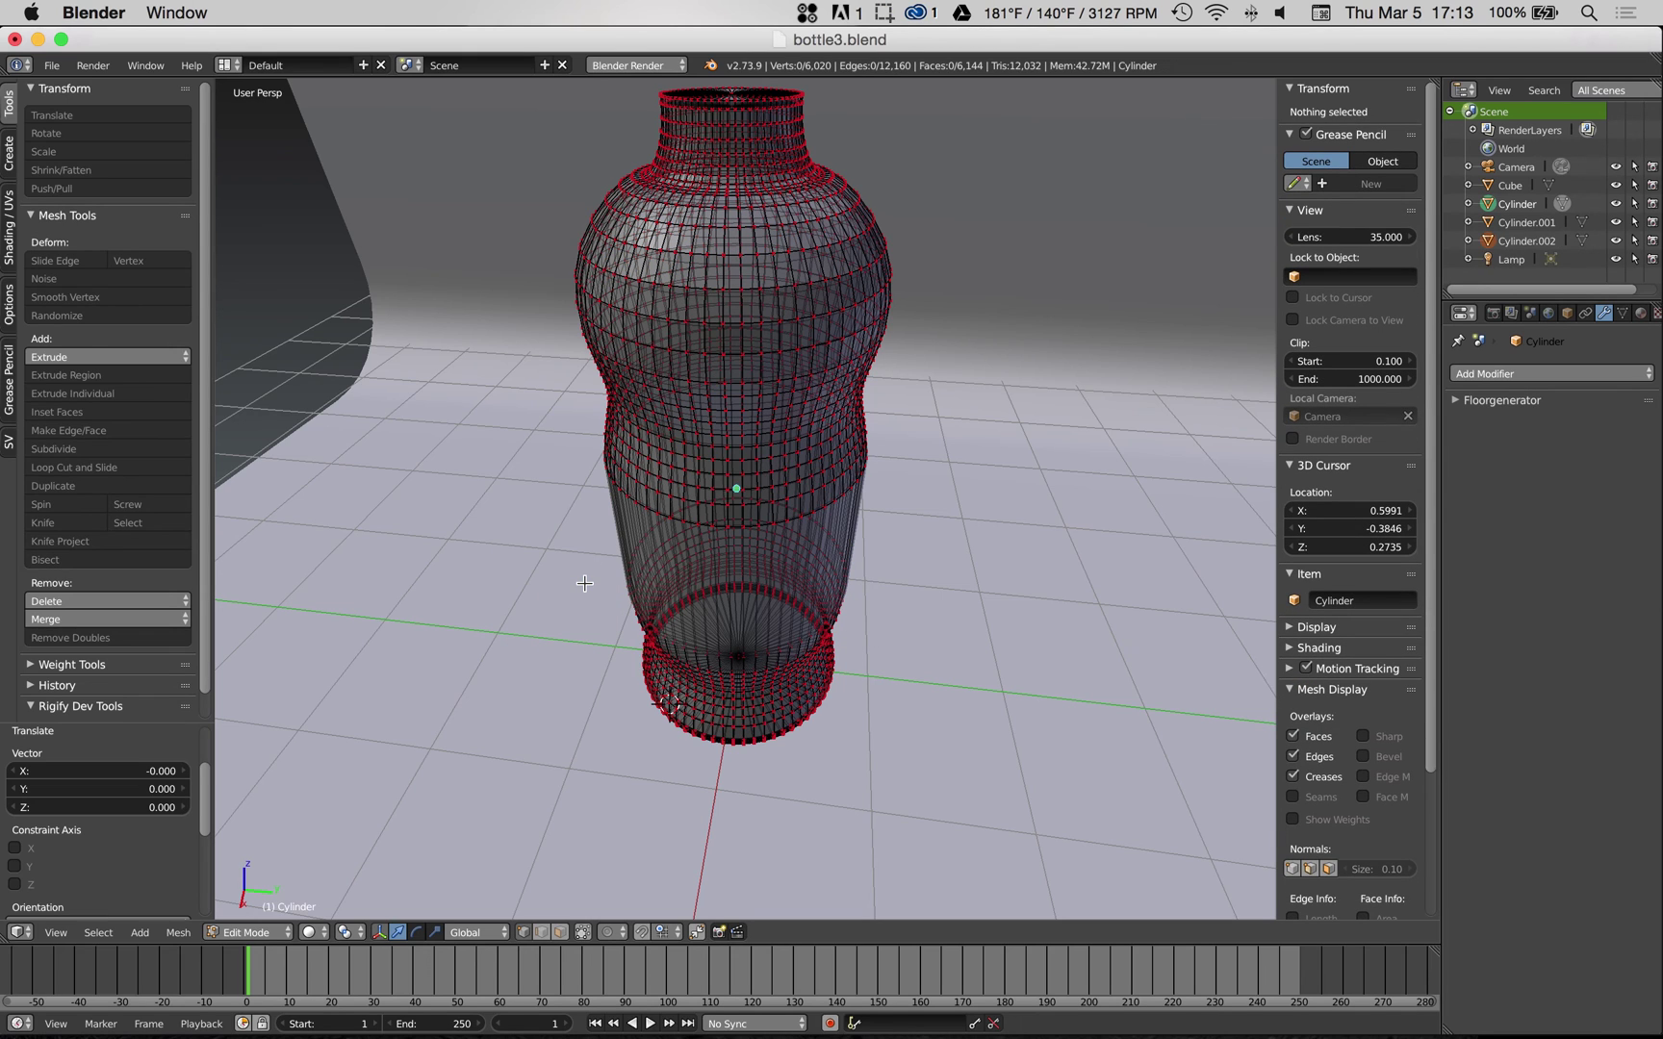
- In Object Mode, select the separated inner-surface object Cylinder.002 and display the scene in wireframe shading
click(1513, 241)
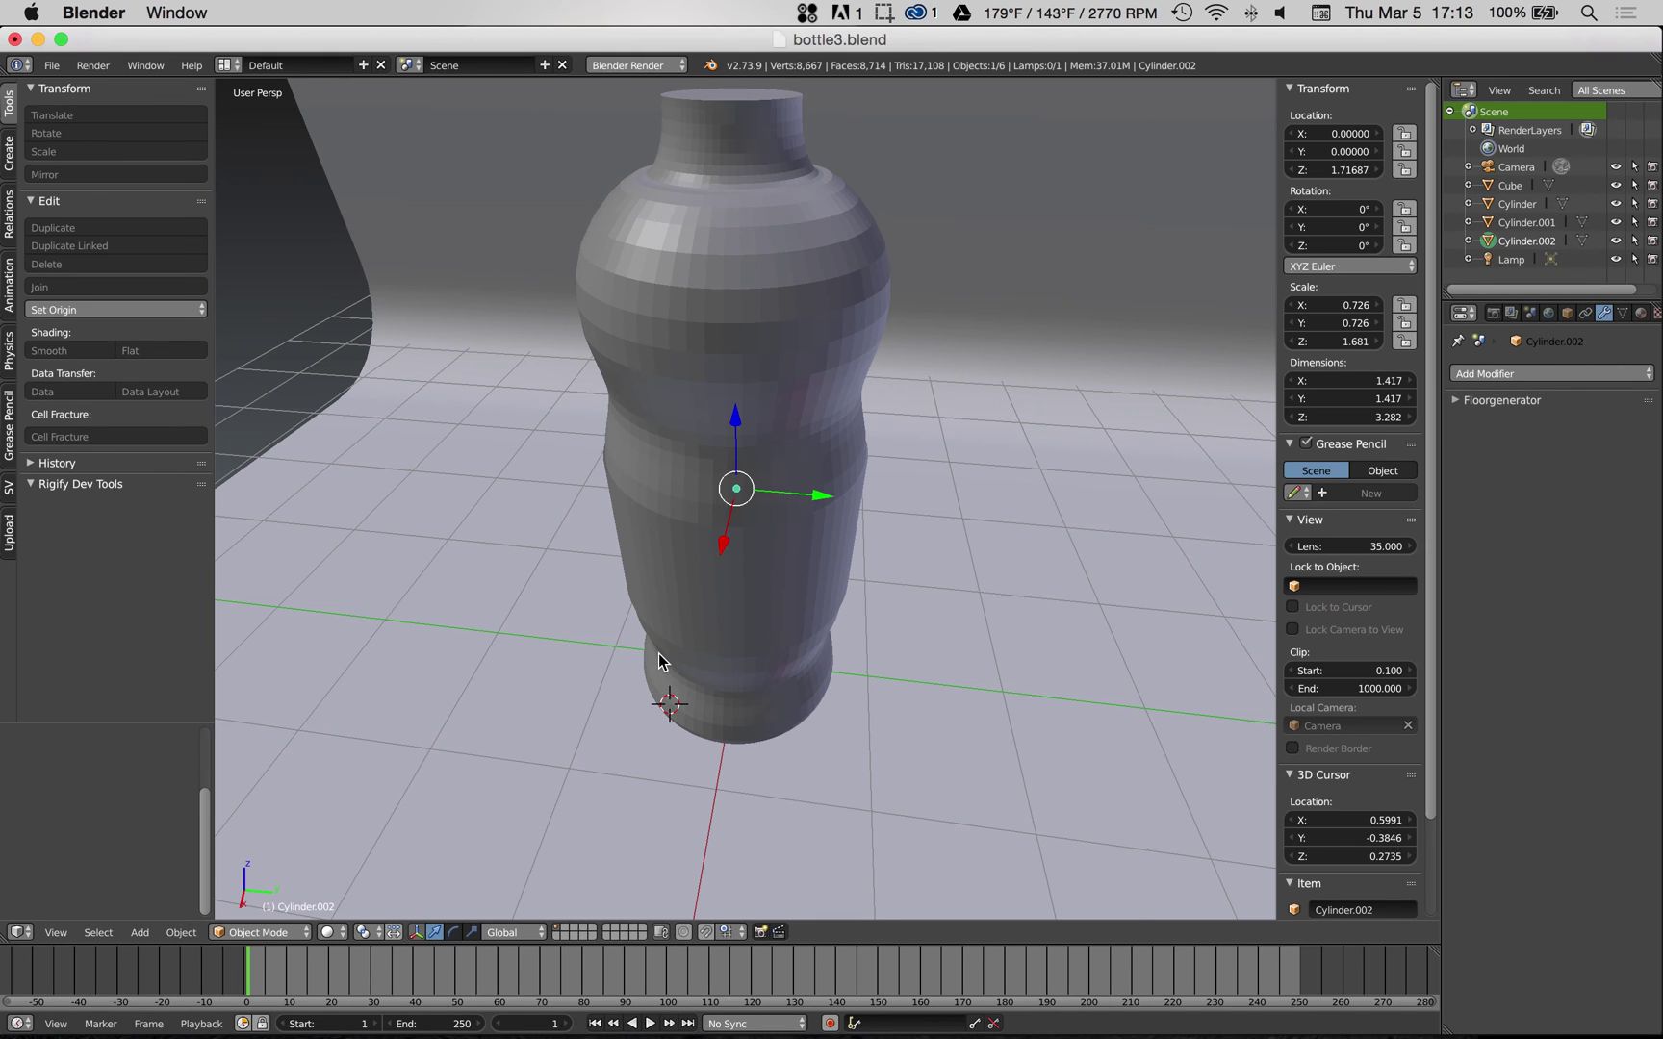
key(z)
click(784, 662)
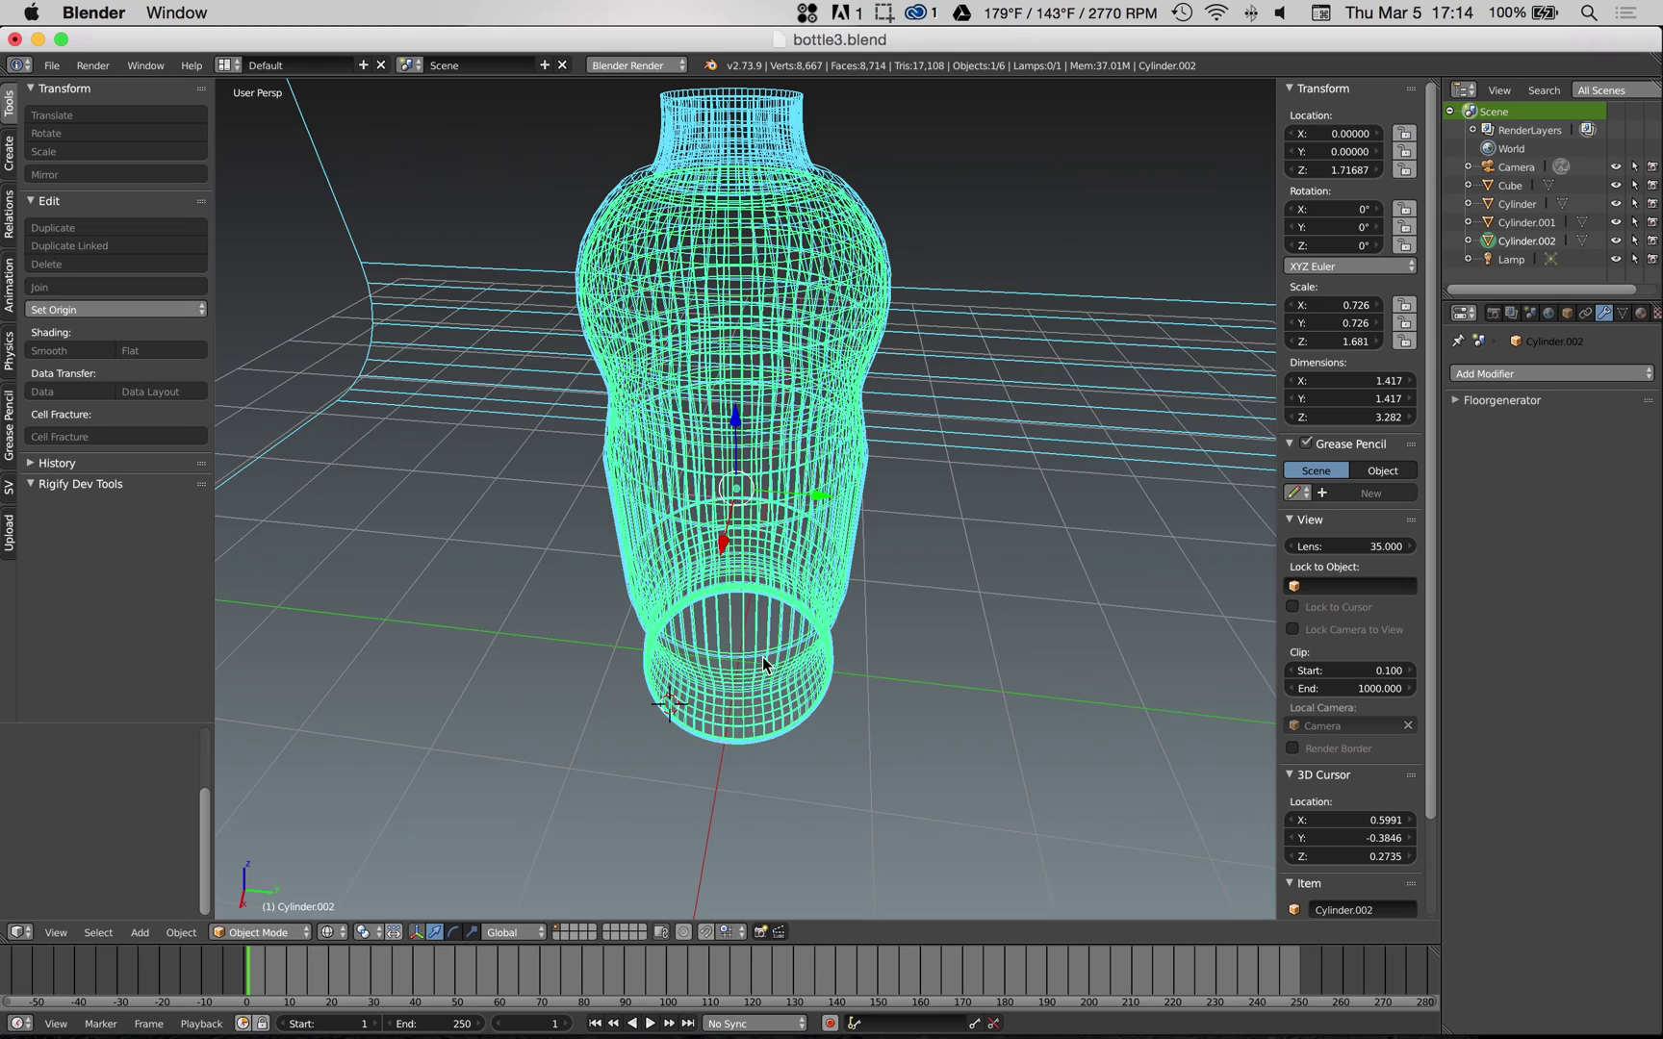
- Compare the separated bottle parts, select the inner-surface object Cylinder.002 and rename it liquid
click(1518, 224)
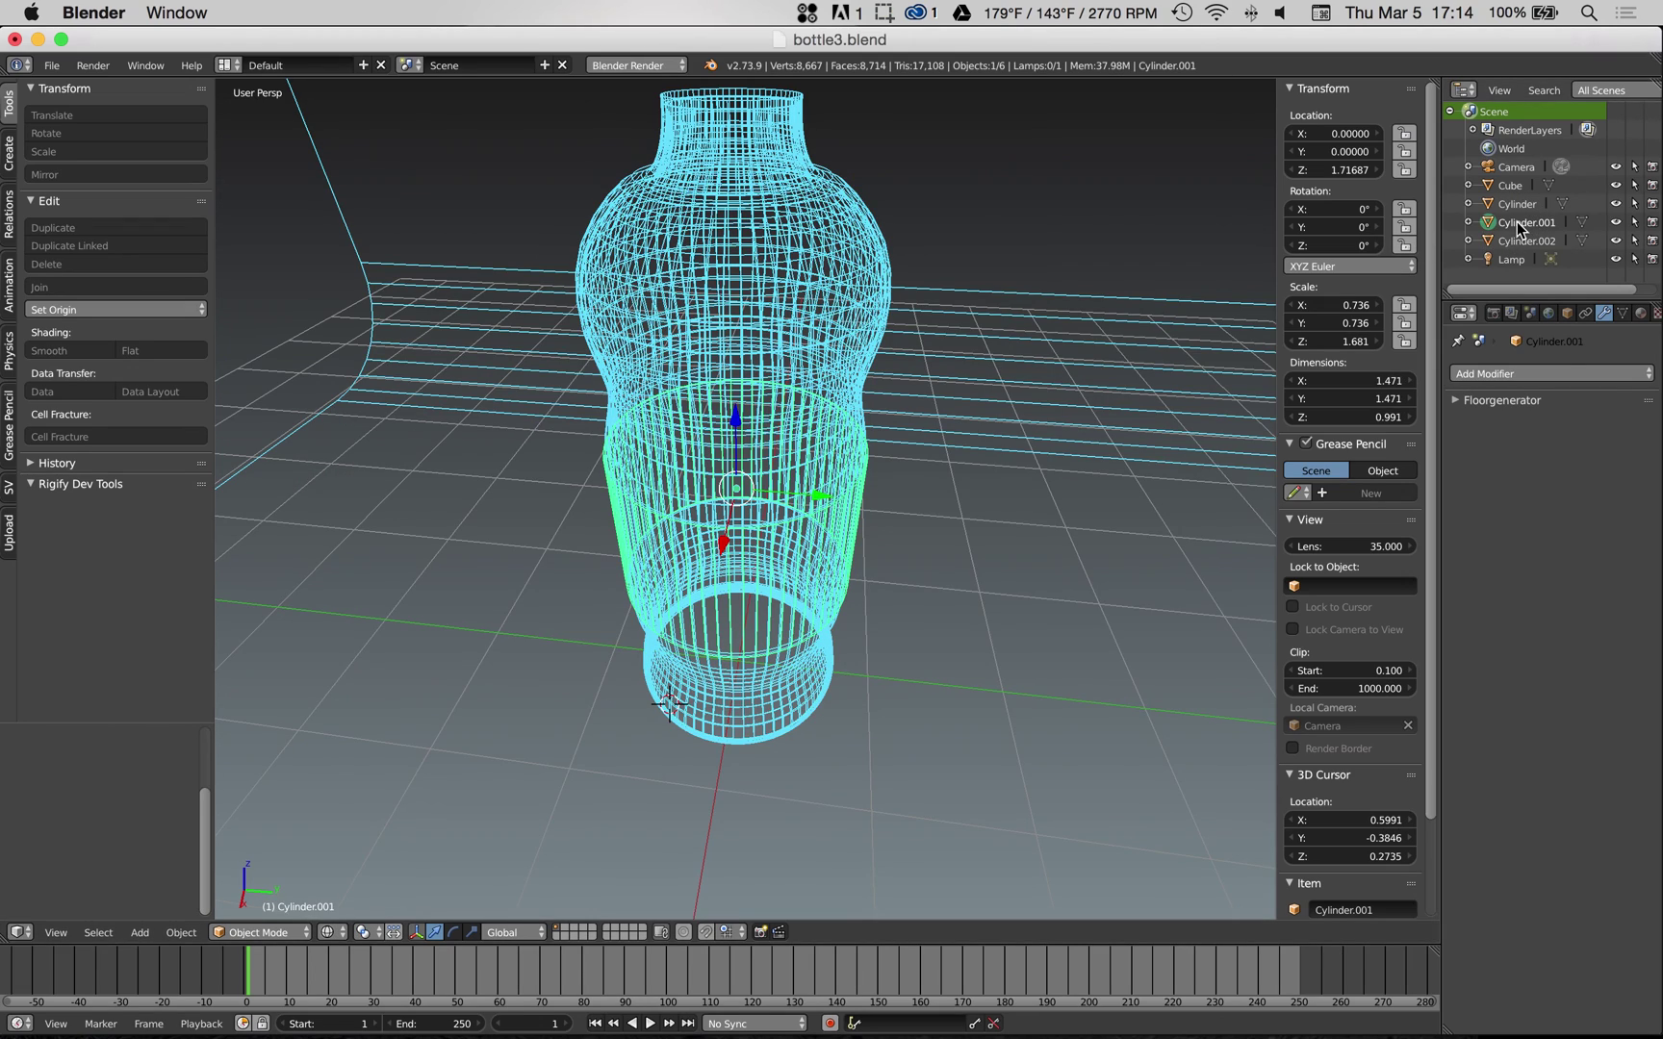
middle_drag(779, 483, 748, 500)
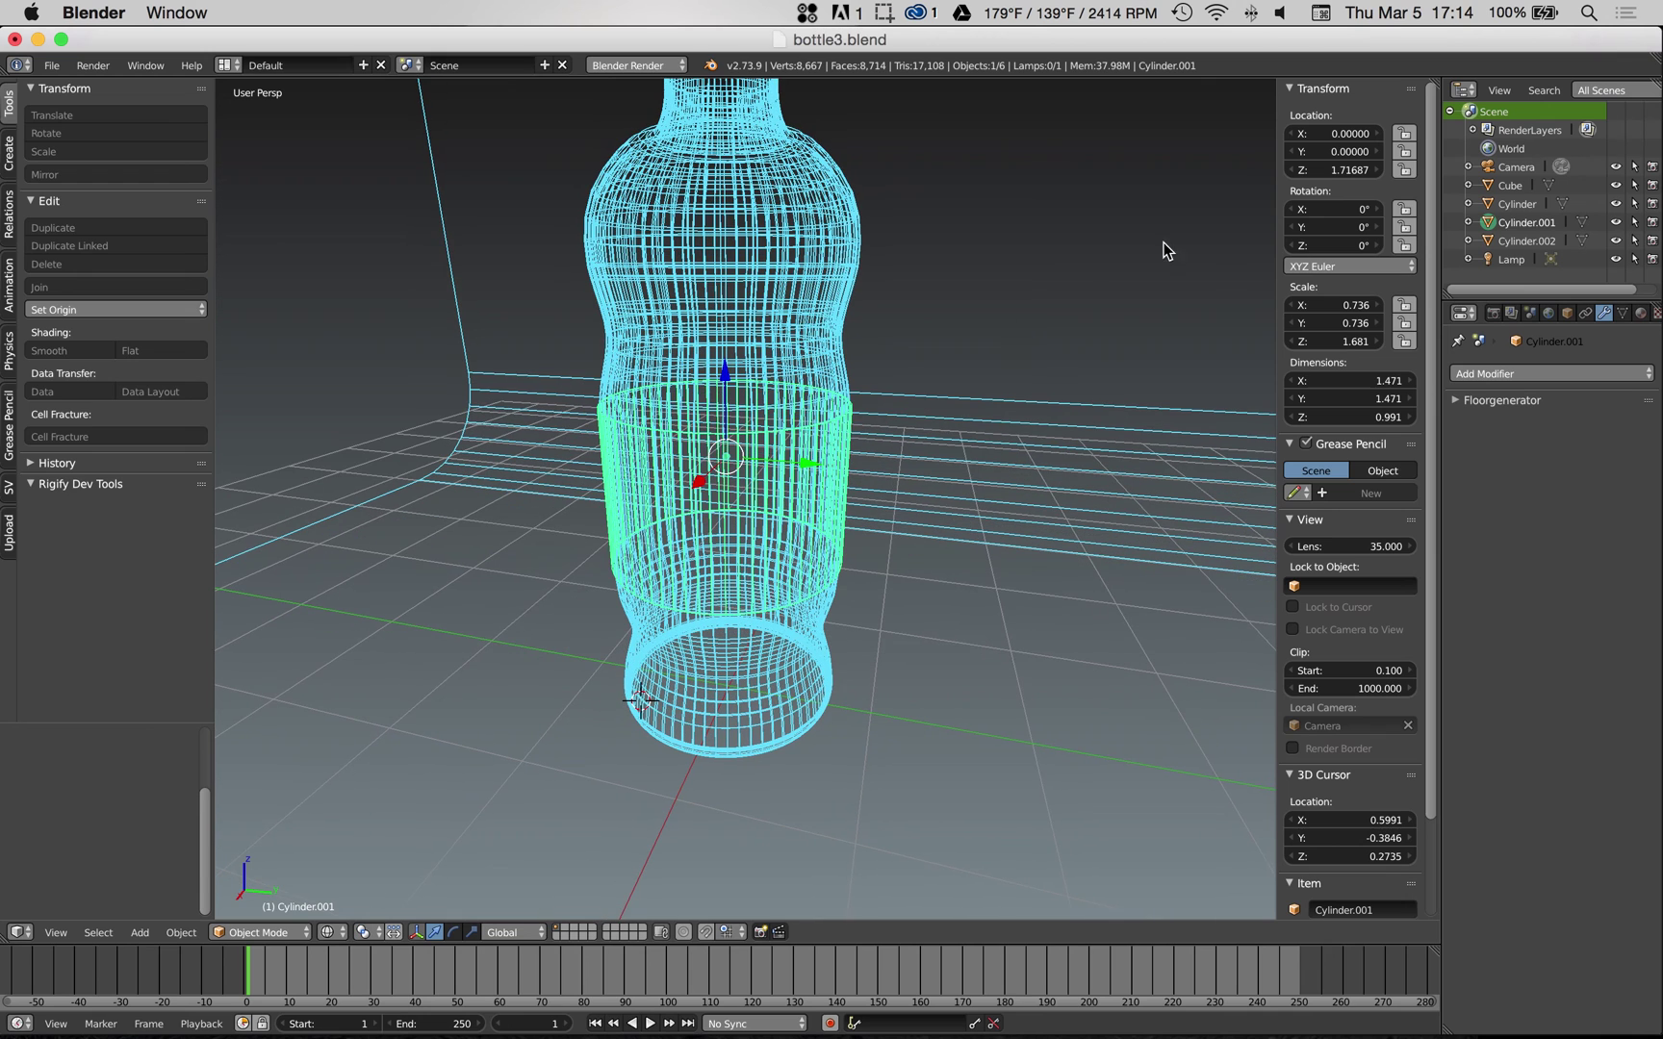
click(1510, 202)
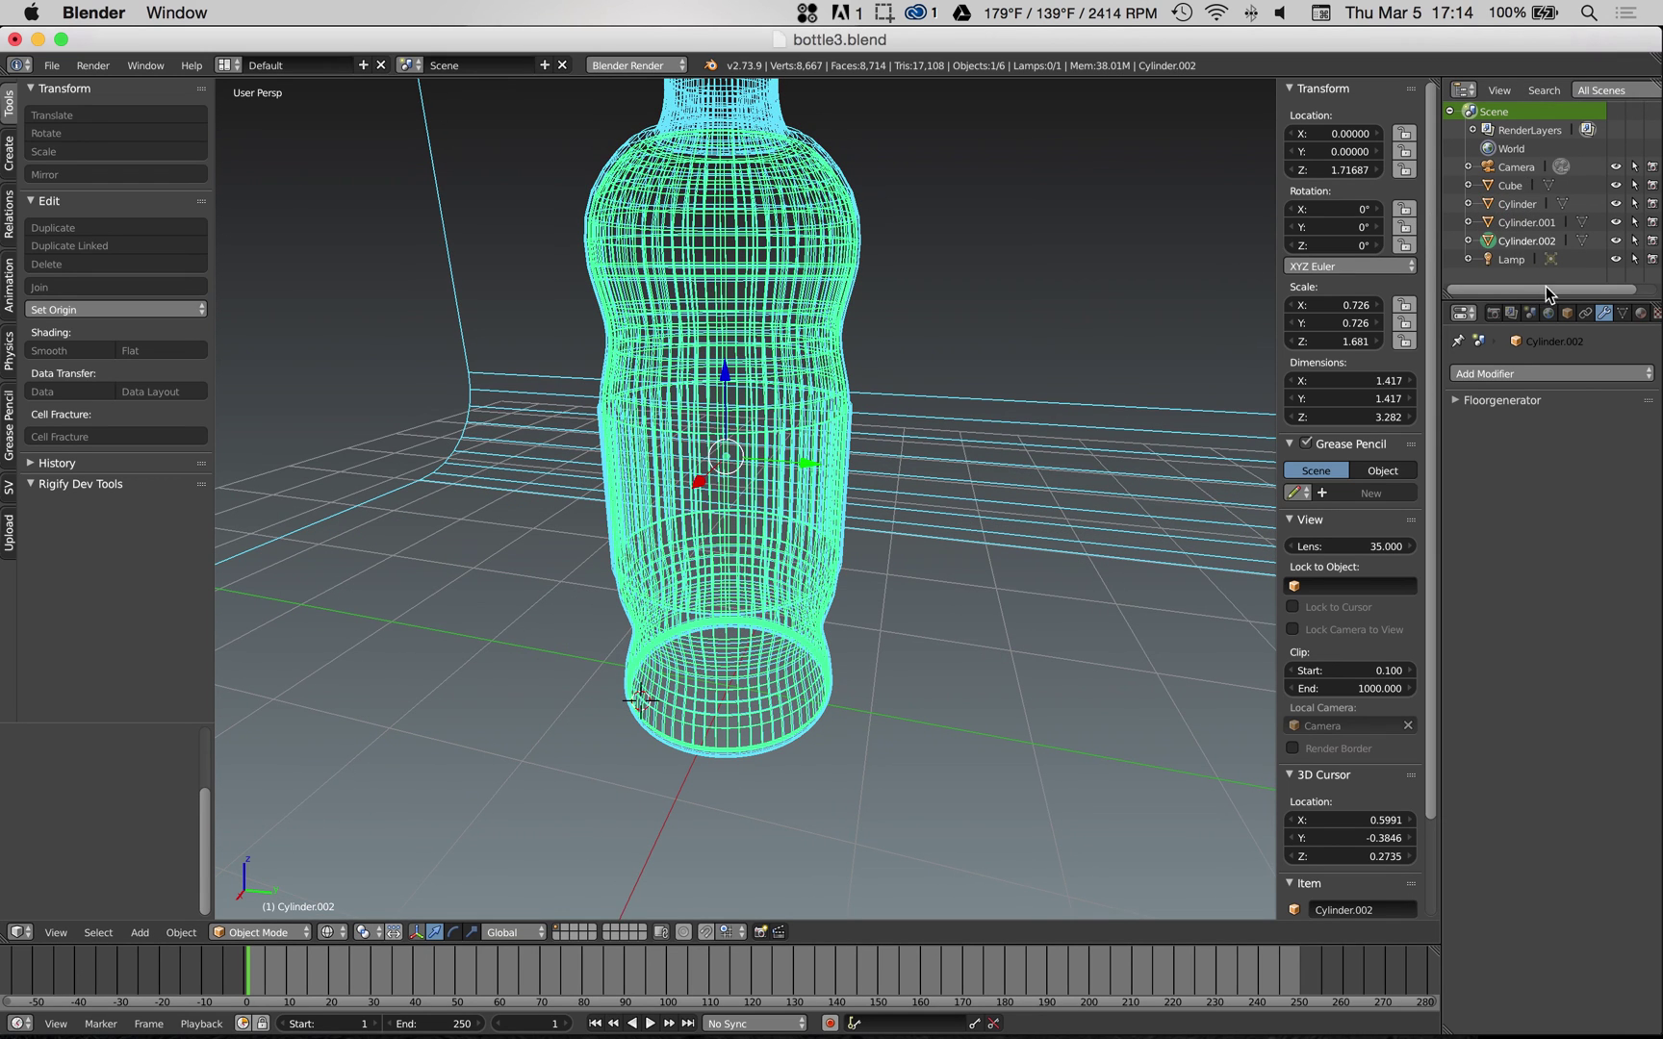
click(1565, 313)
click(1525, 370)
text(liquid)
key(Return)
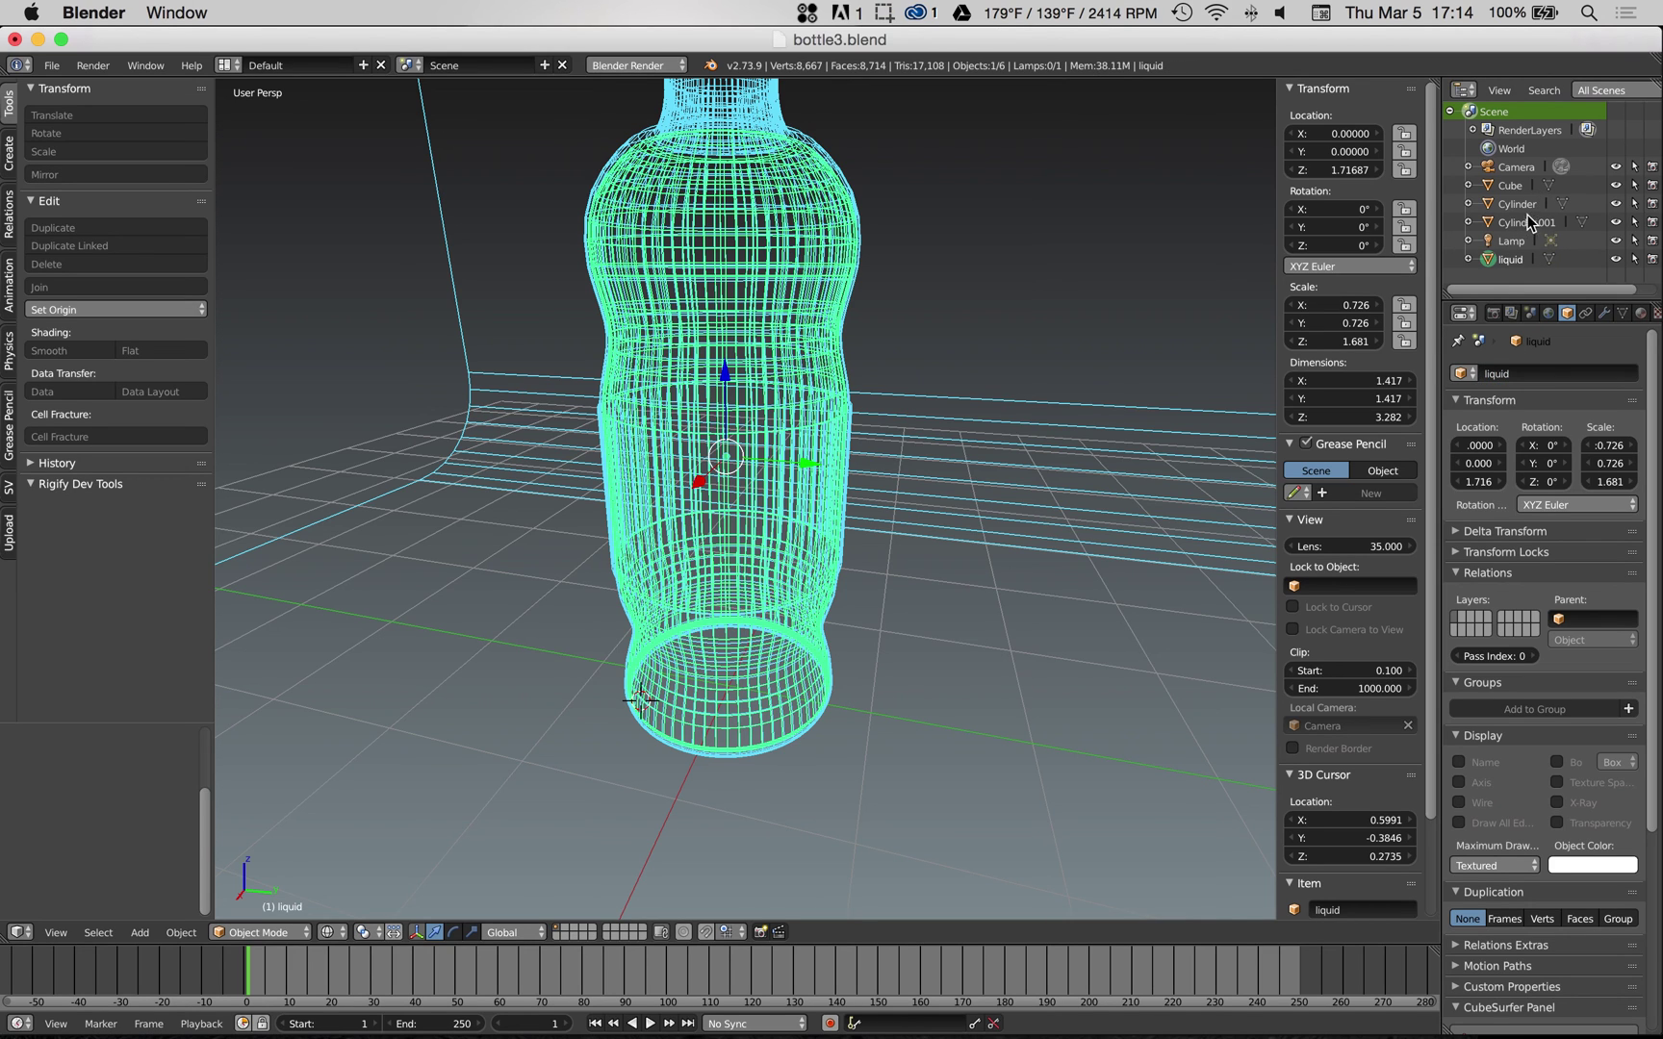
- Select the label band object Cylinder.001 and rename it label
click(1517, 223)
click(1509, 374)
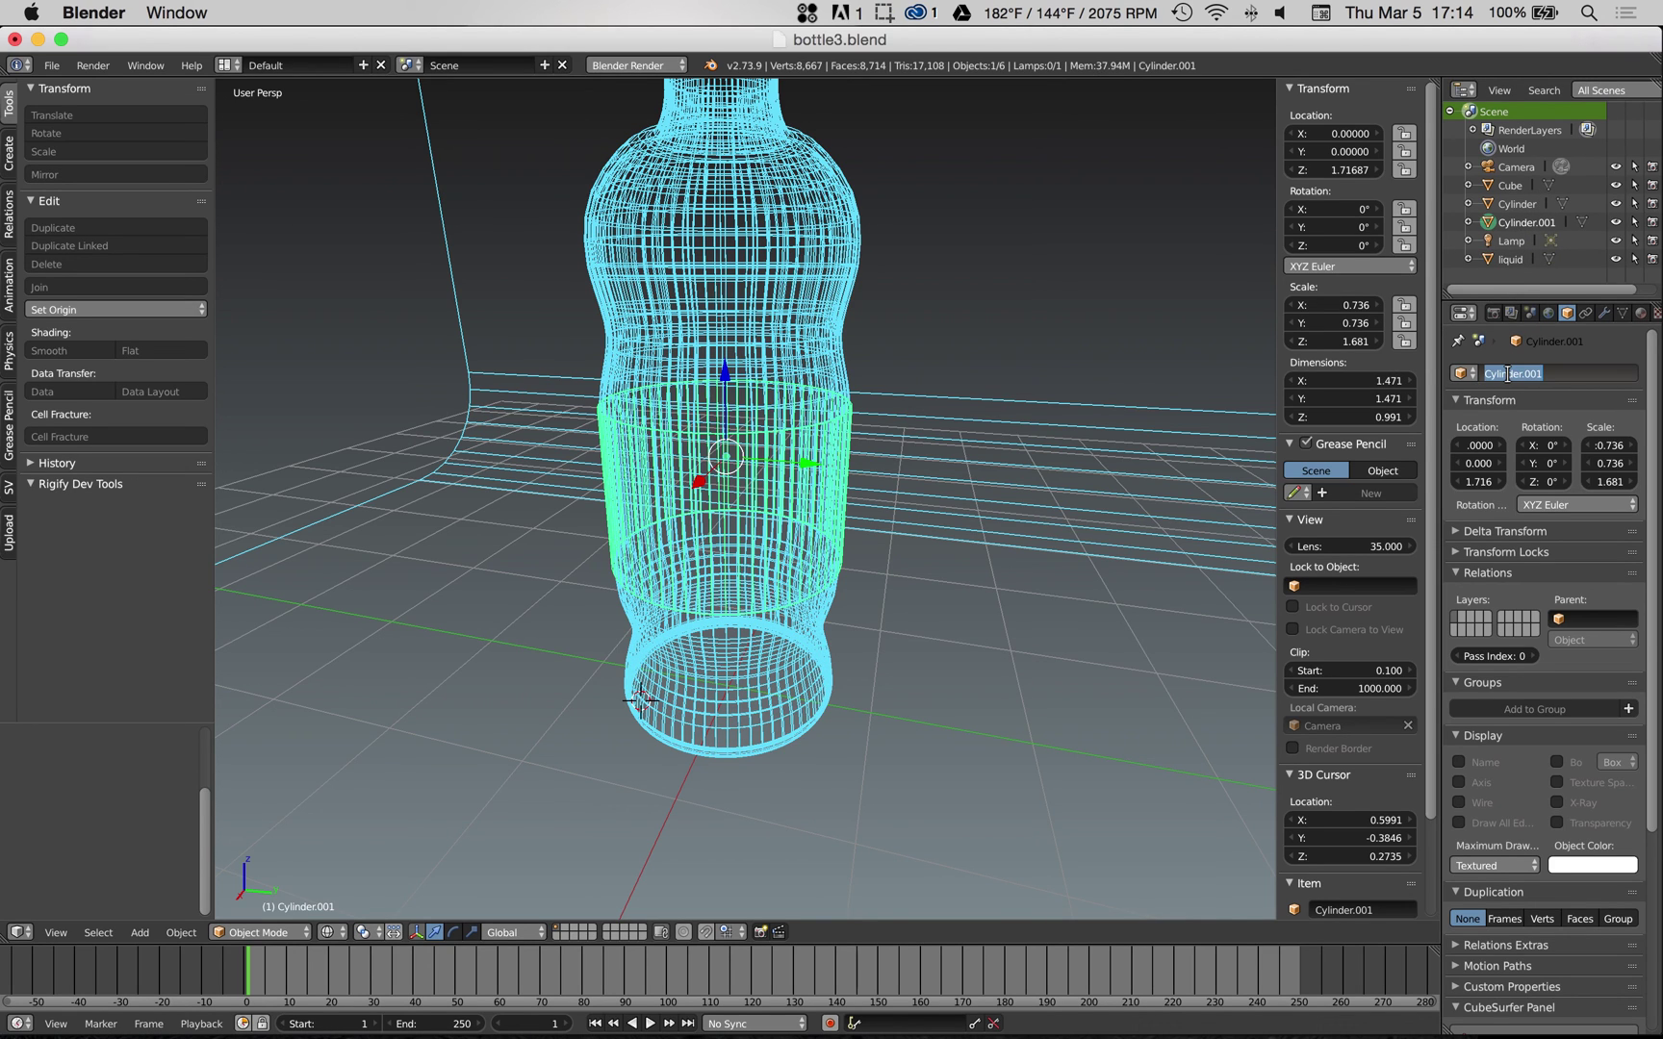
text(label)
key(Return)
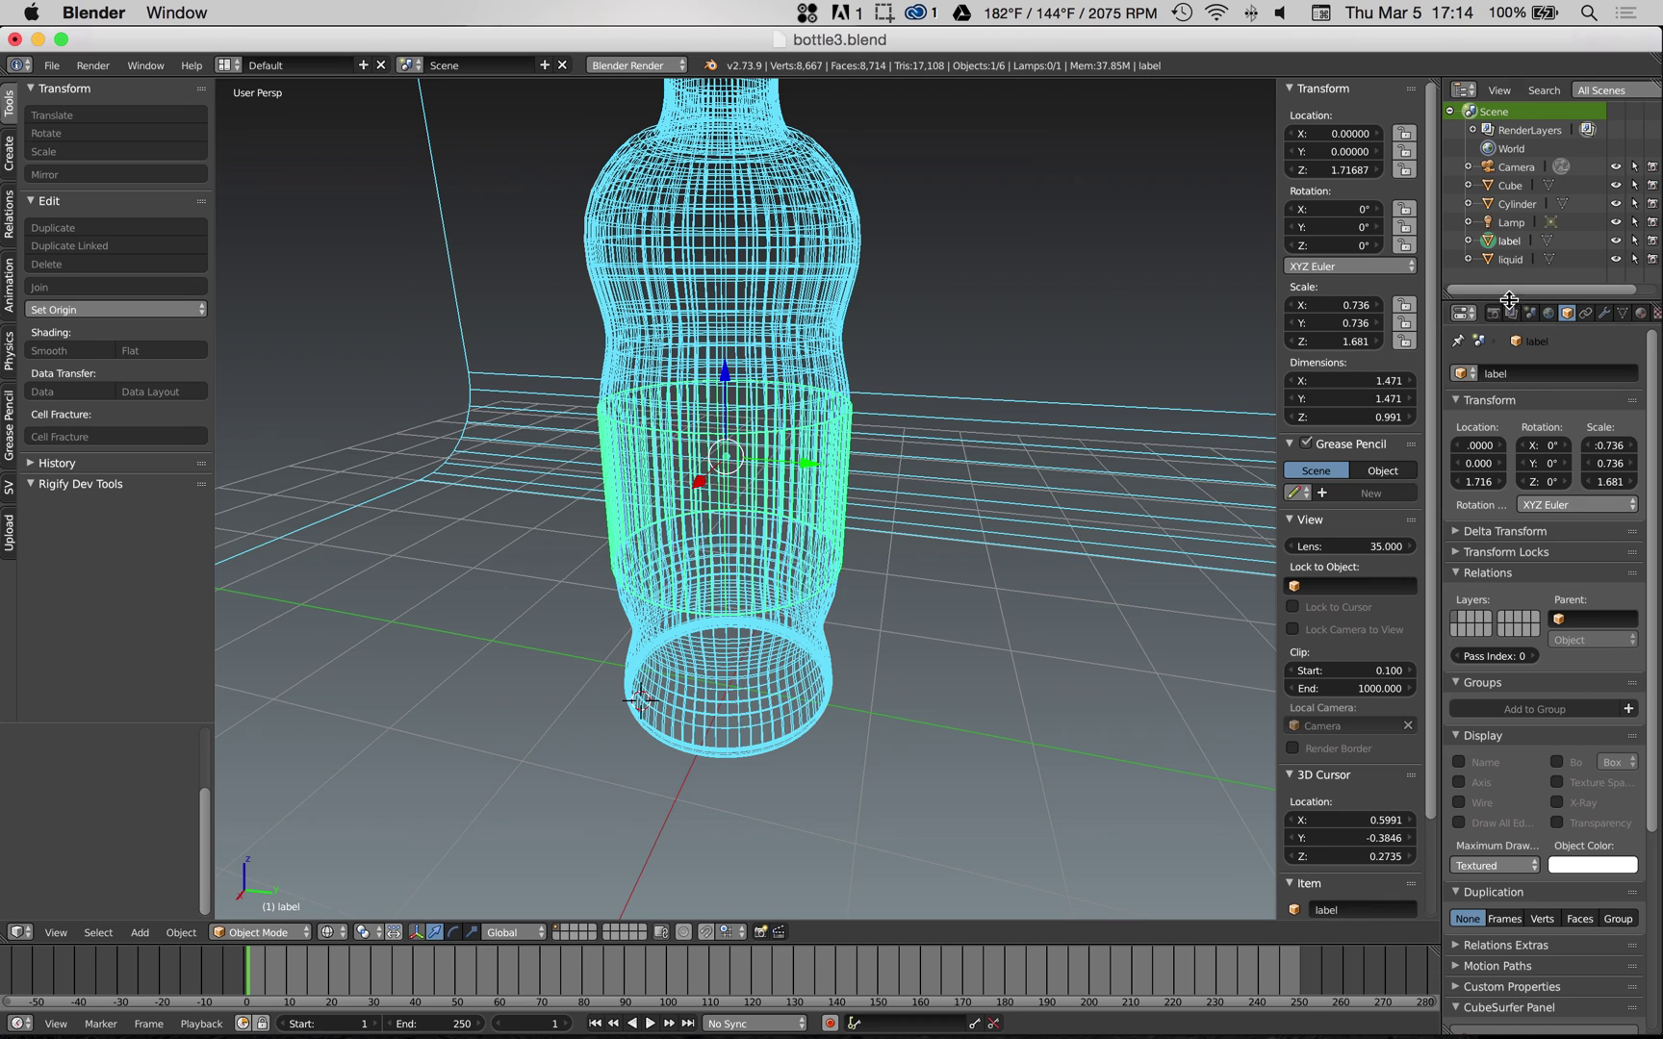
- Select the outer bottle object Cylinder and rename it bottle
click(1519, 206)
click(1509, 376)
text(bottle)
key(Return)
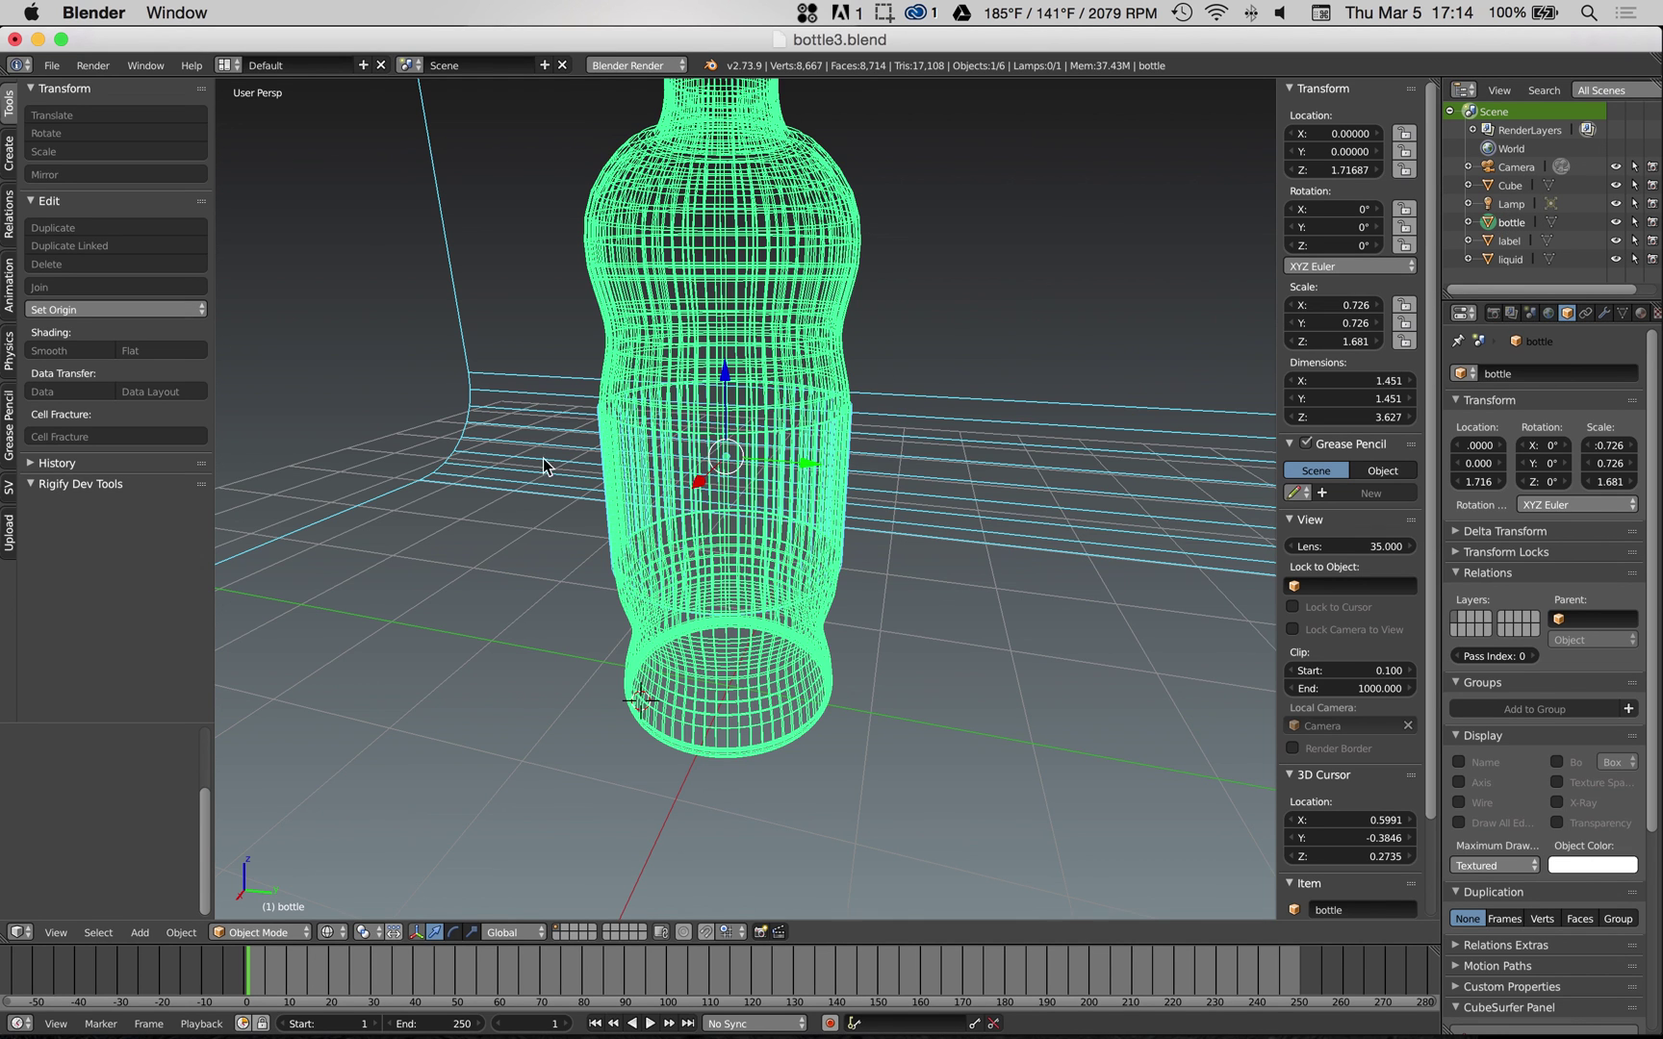
scroll(653, 458, down, 2)
middle_drag(710, 414, 776, 430)
middle_drag(1087, 299, 571, 319)
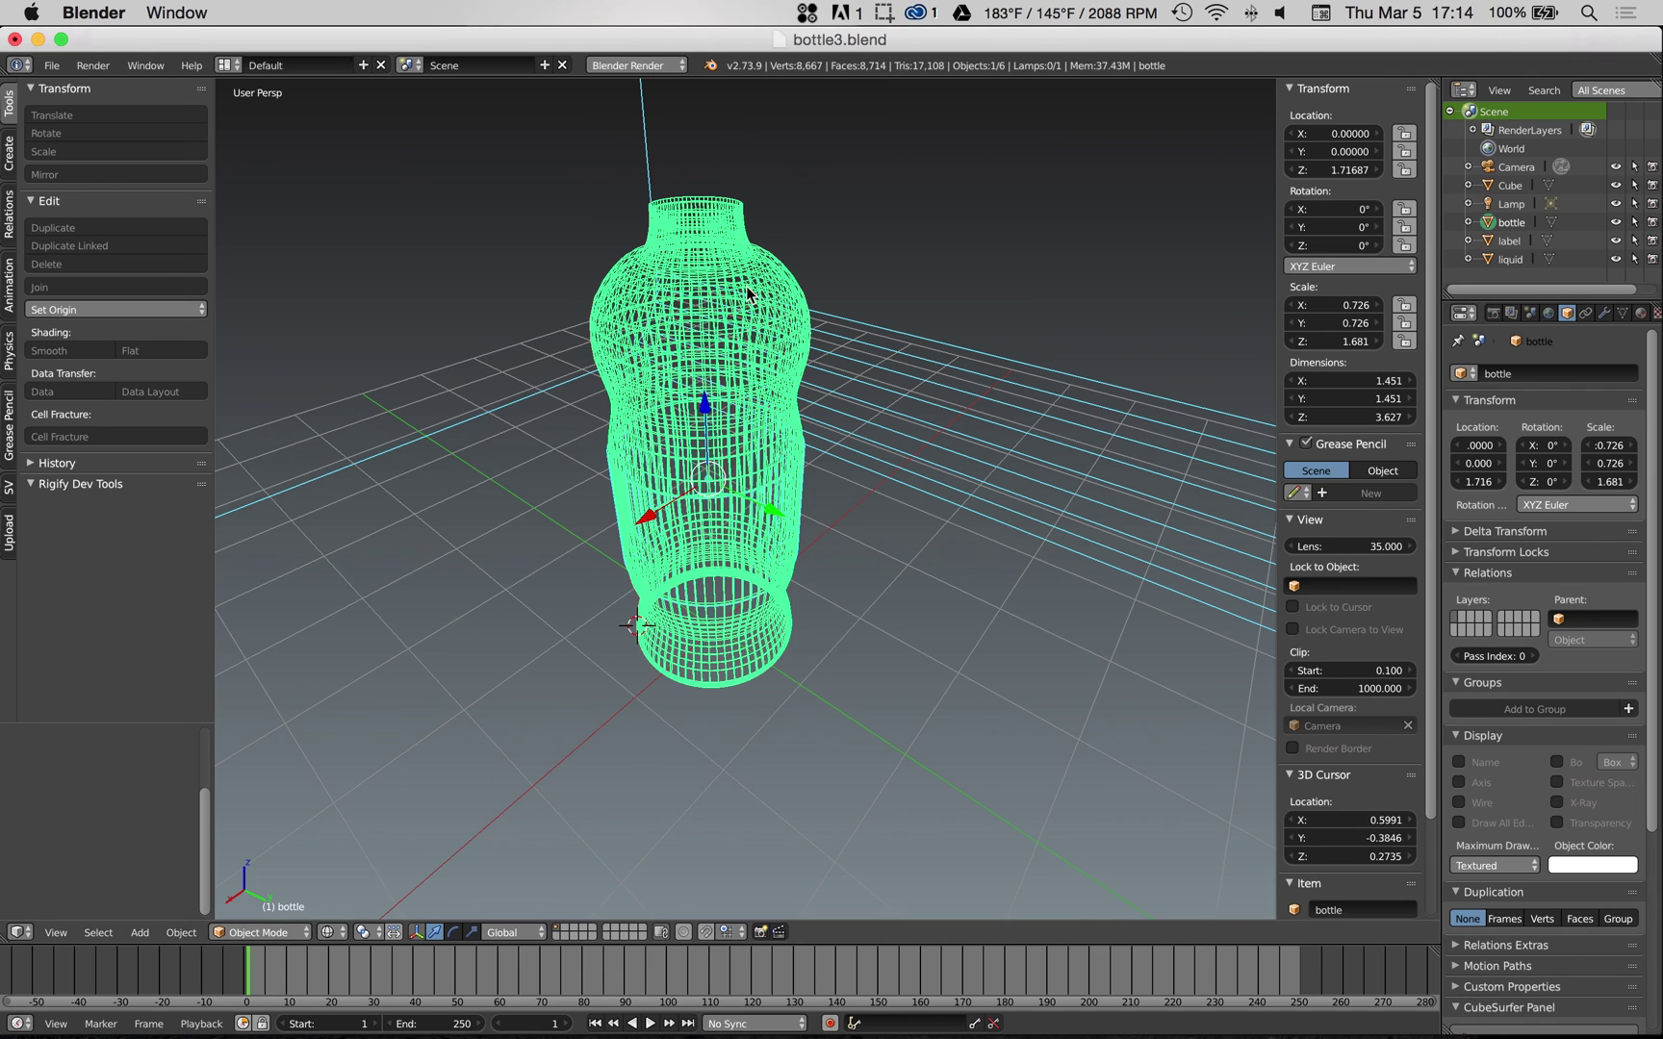
click(885, 14)
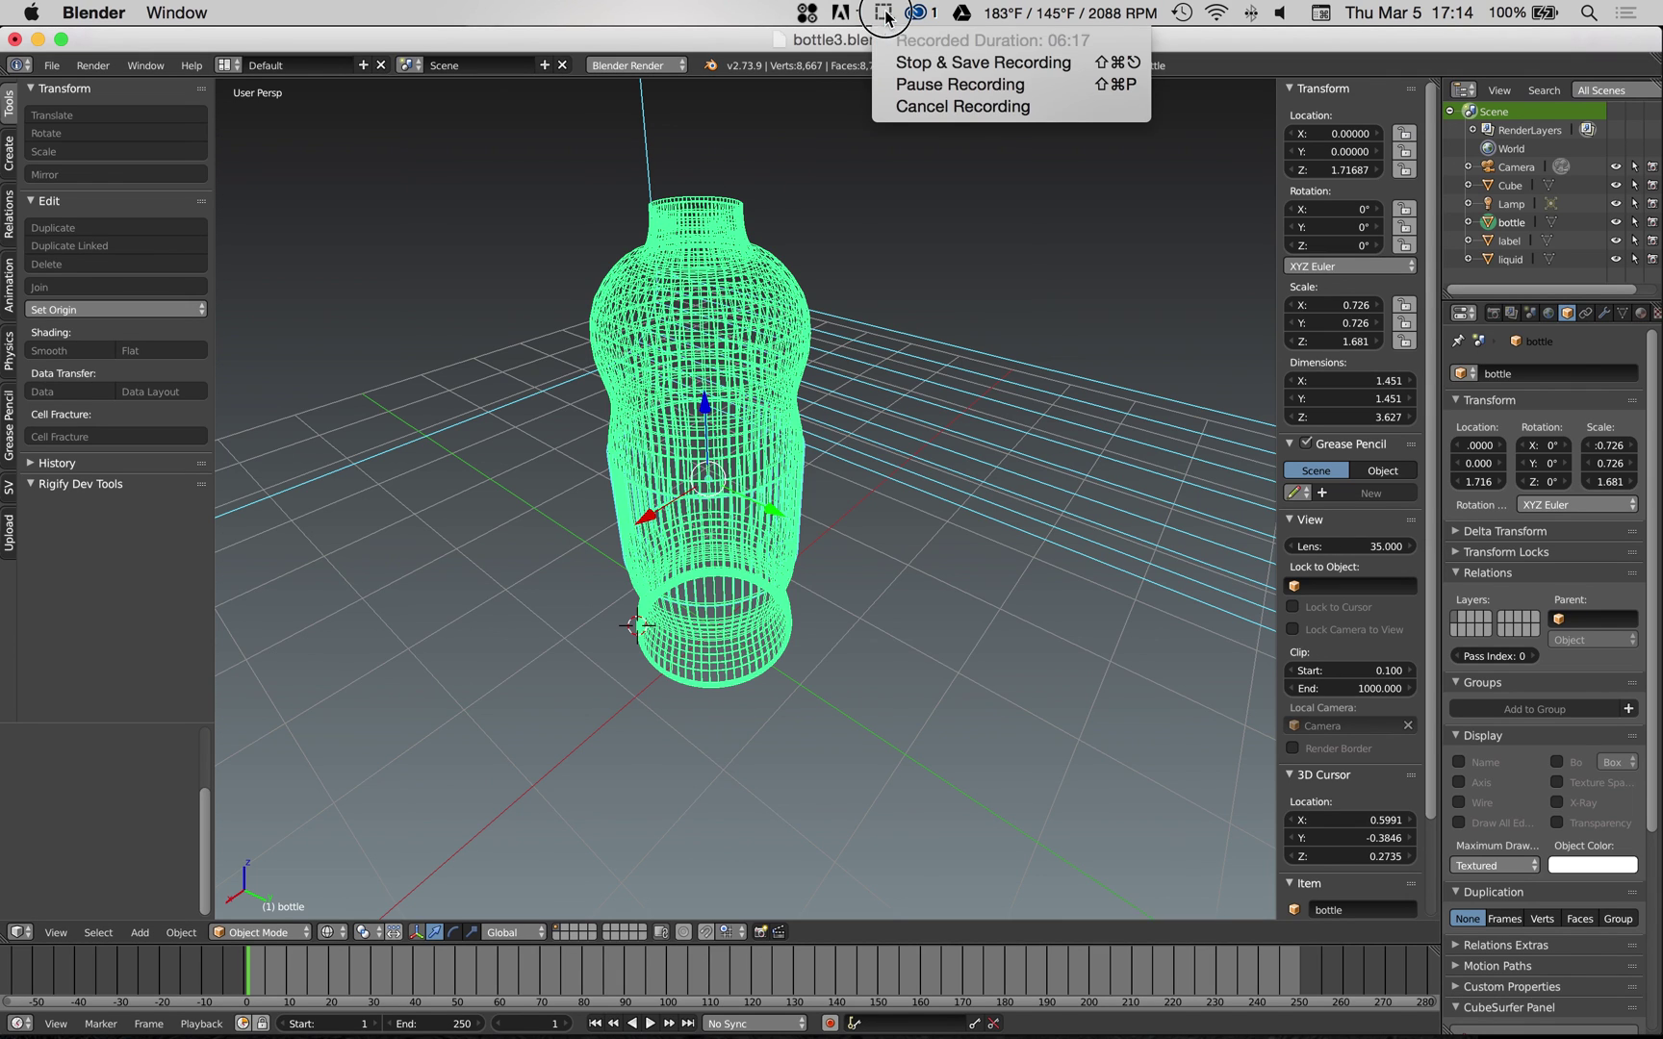